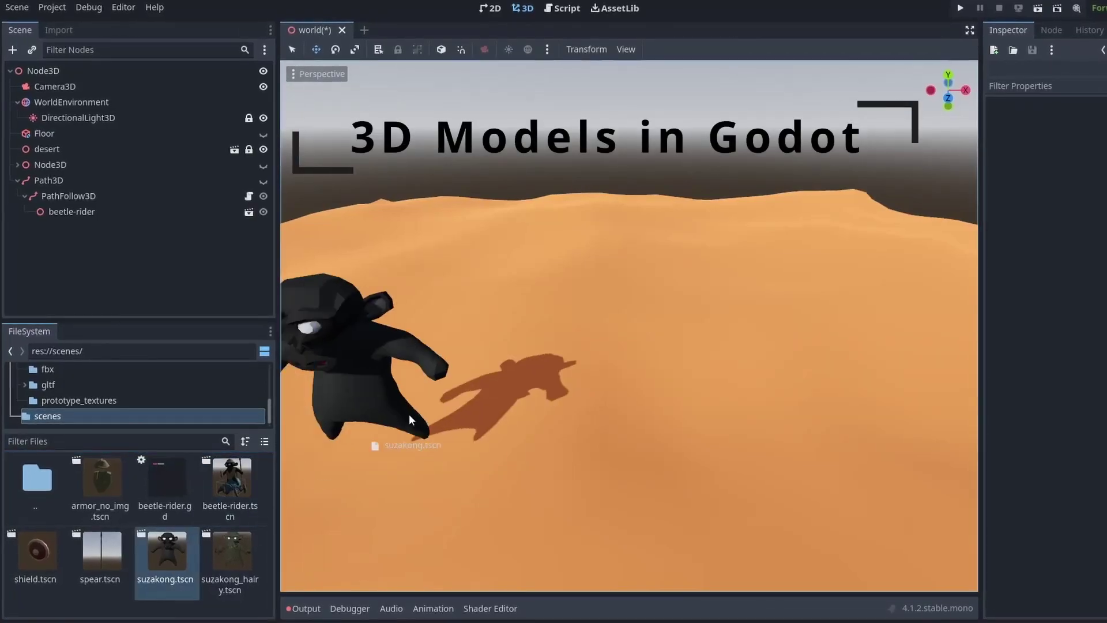
- Place the suzakong, shield, spear, armor, beetle-rider and suzakong_hairy scenes onto the desert sand
left_click_drag(36, 550, 459, 346)
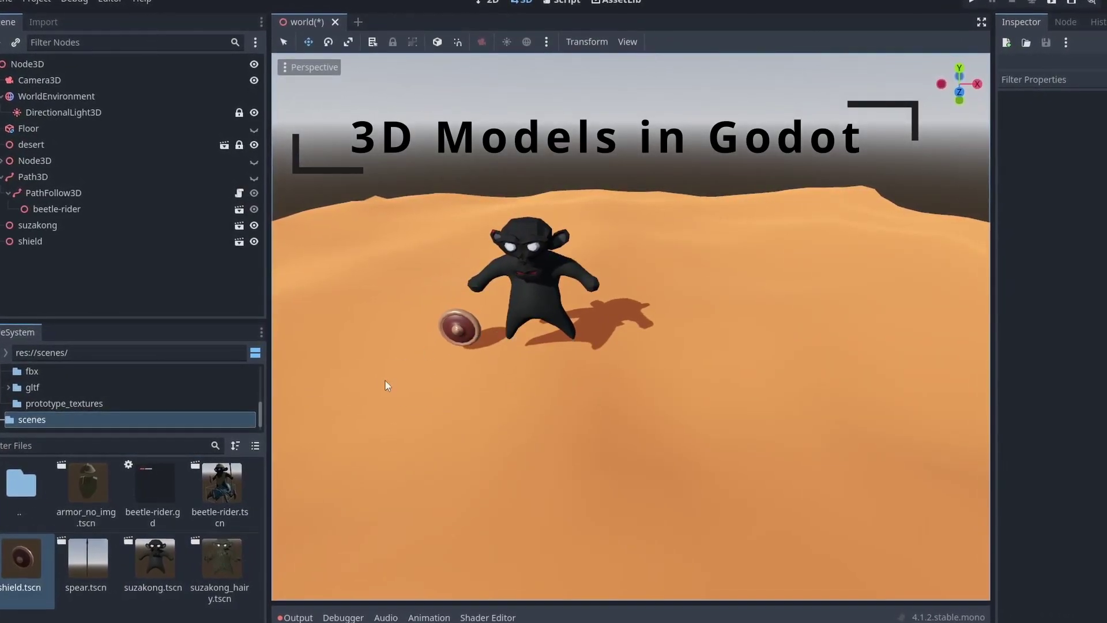
left_click_drag(90, 556, 605, 366)
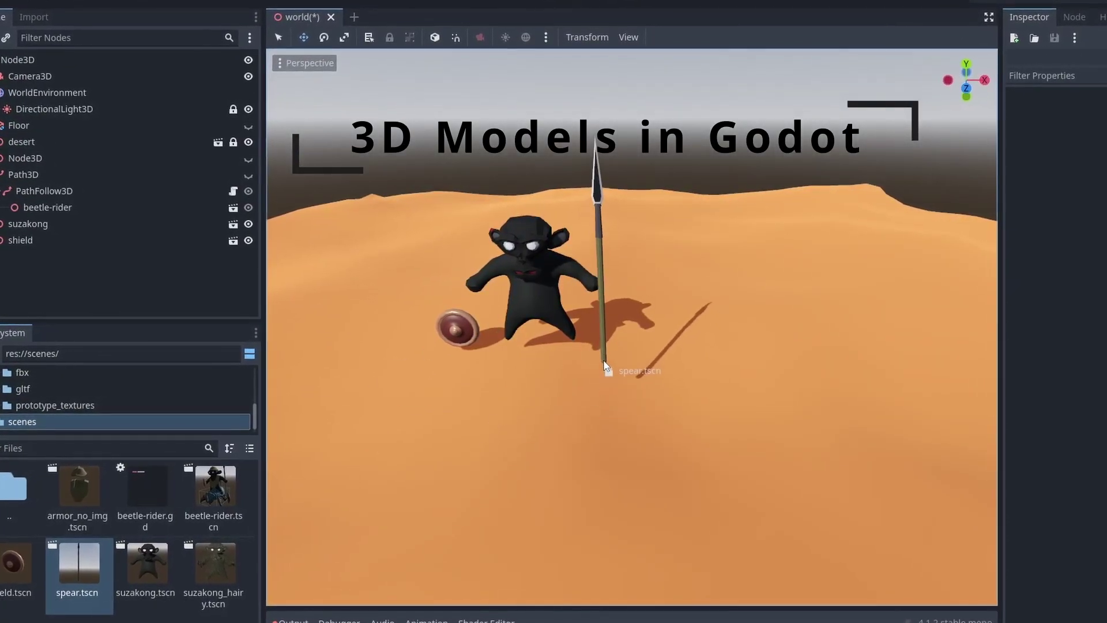
left_click_drag(77, 487, 640, 337)
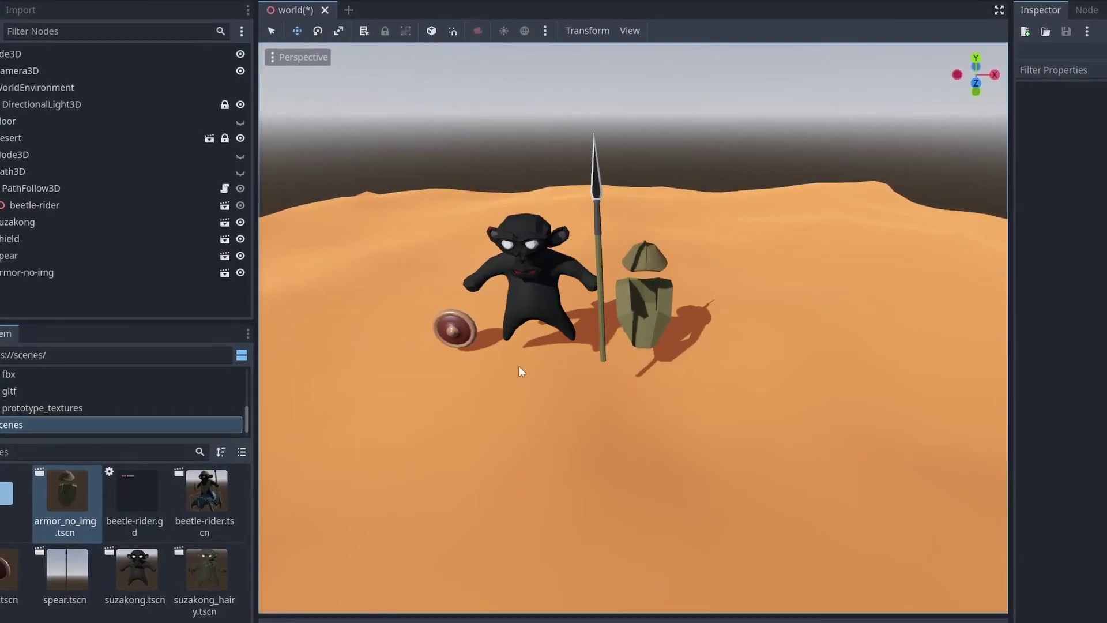
left_click_drag(199, 487, 766, 338)
left_click_drag(174, 582, 608, 271)
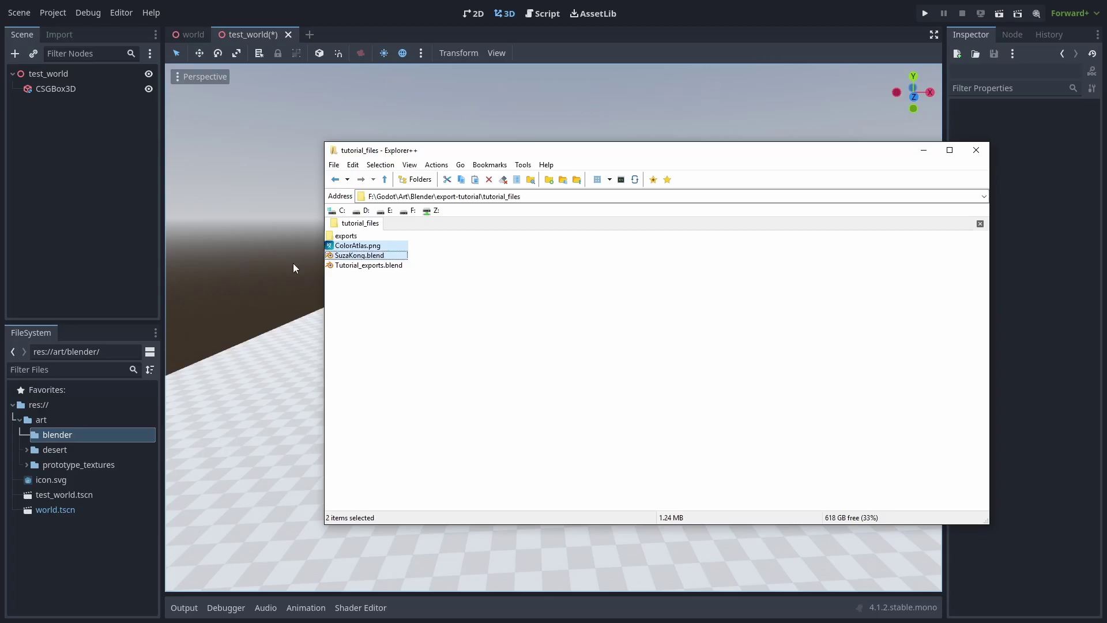
- Import SuzaKong.blend, drop it onto the test_world box and enable Editable Children to expose Icosphere and Suzakong
left_click(292, 263)
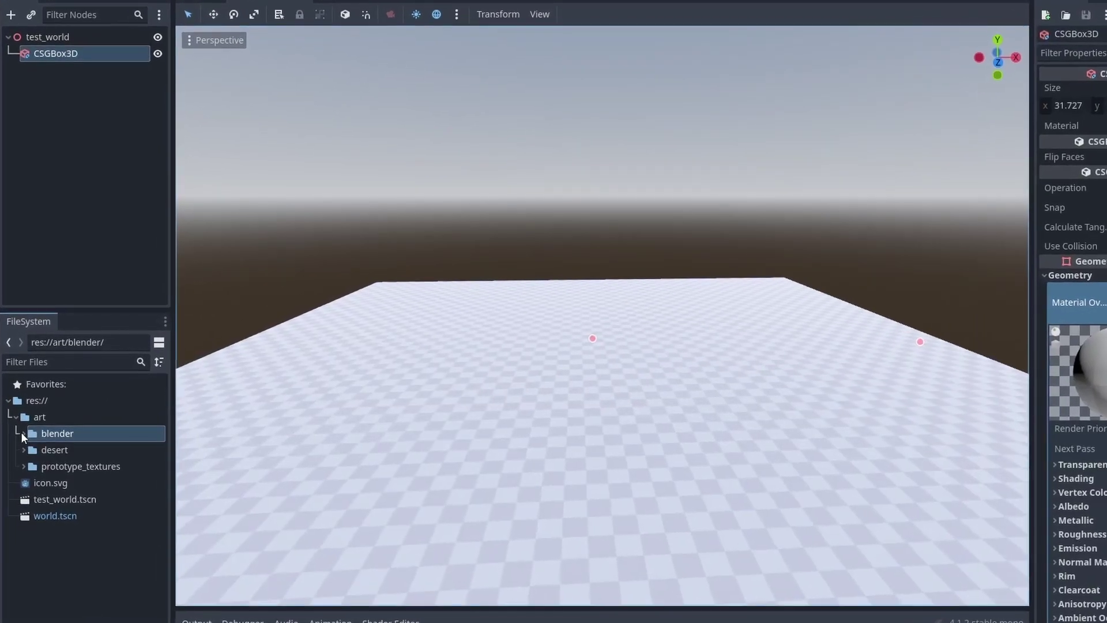
left_click(27, 434)
left_click(74, 465)
left_click_drag(74, 468, 540, 355)
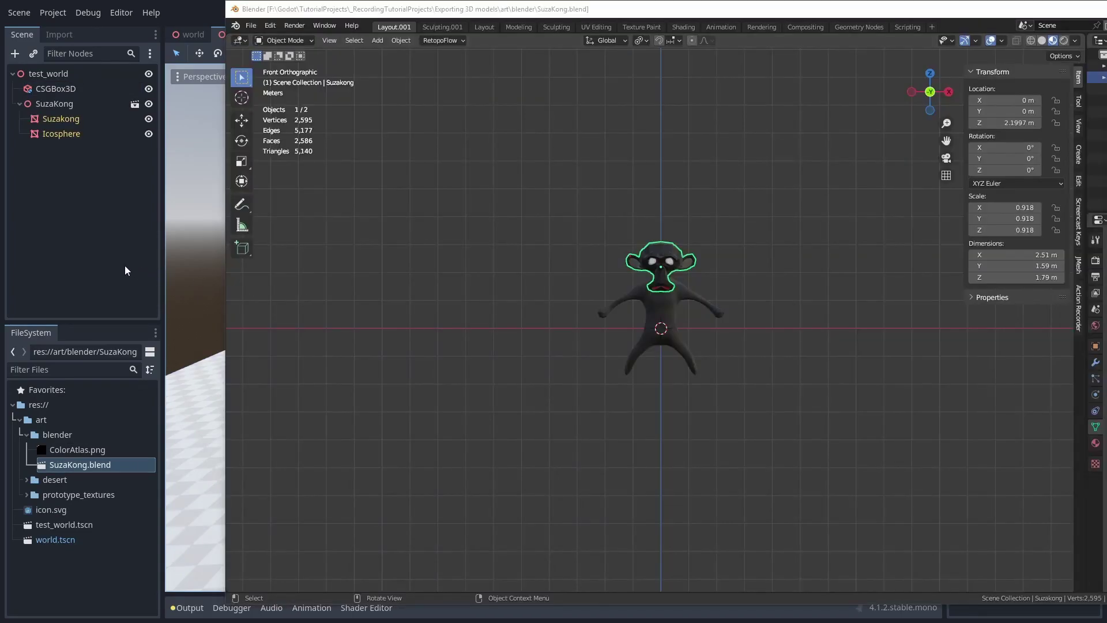
left_click(125, 270)
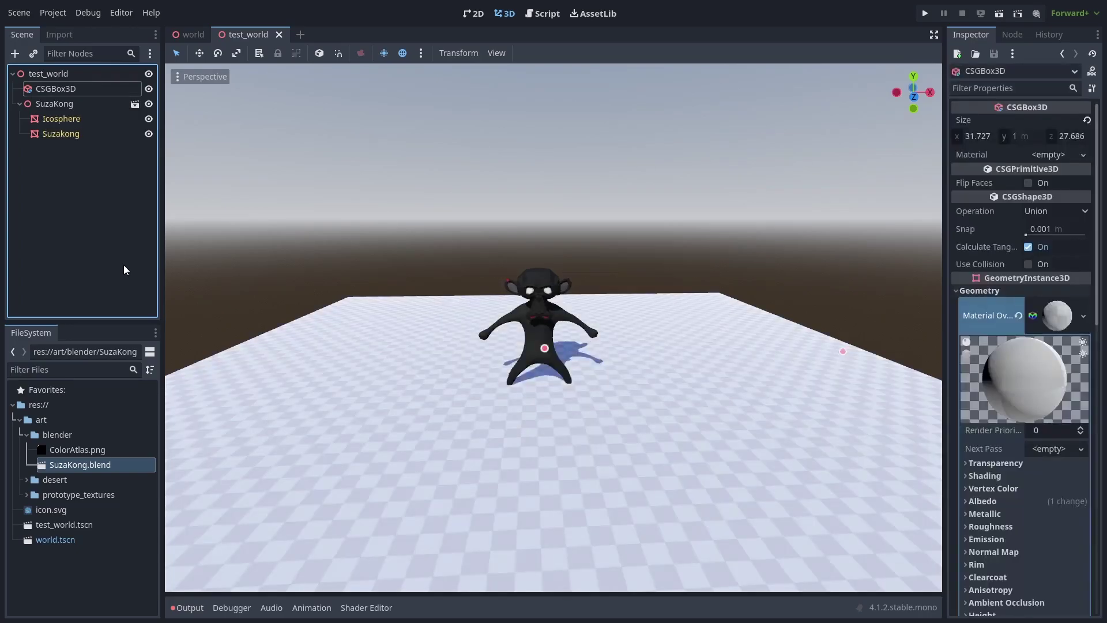
key("alt+Tab")
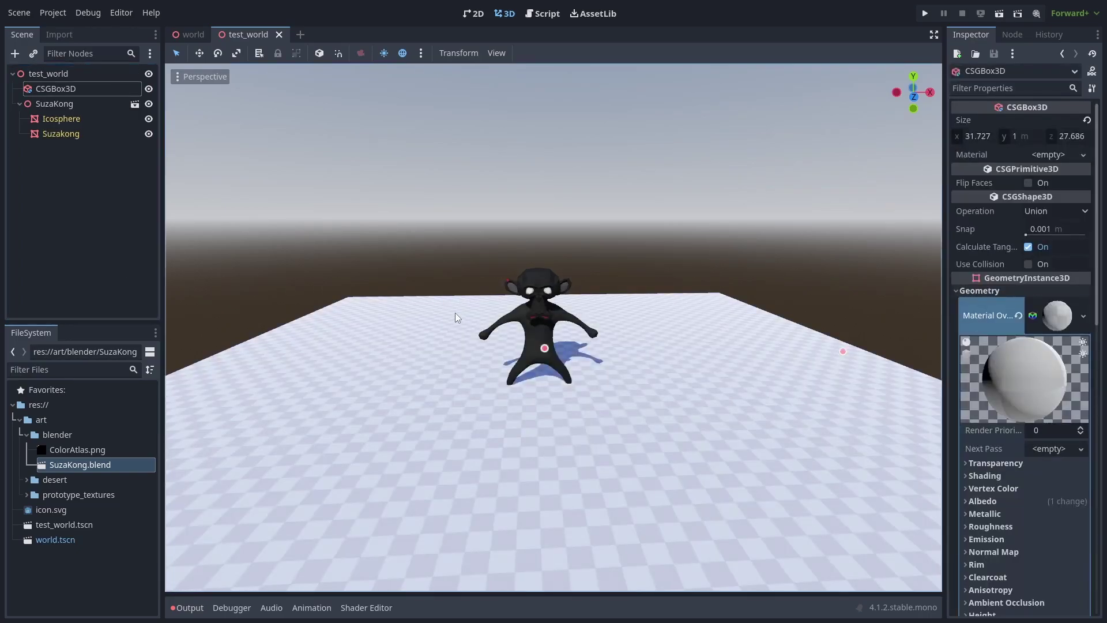
- Move the Sun light along X to about -1.16 m and save the blend file
key("g")
key("x")
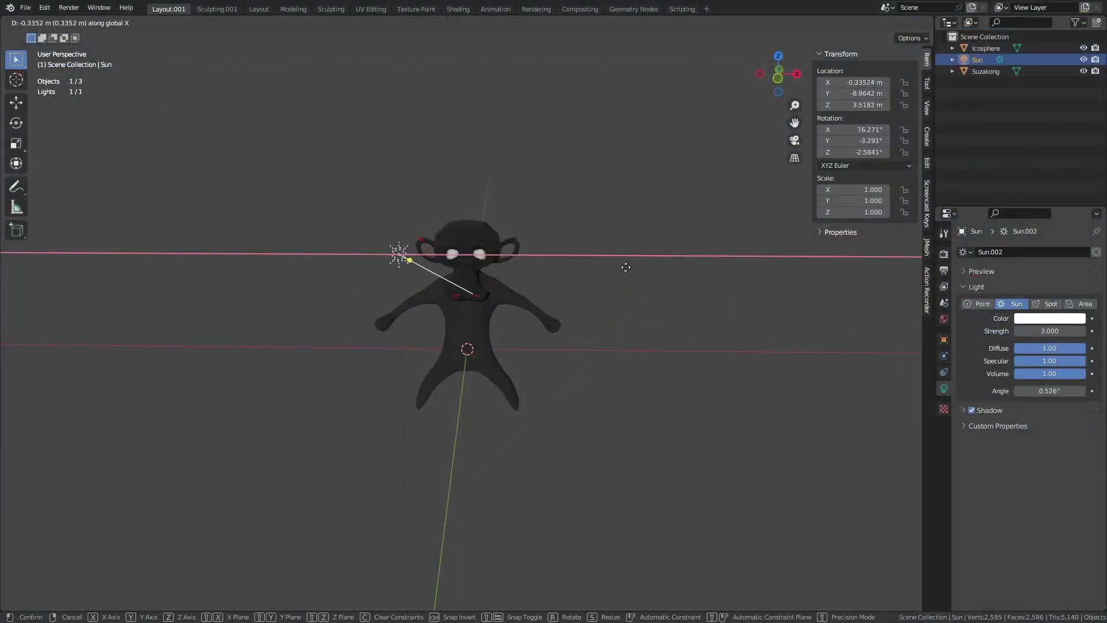
left_click(496, 289)
middle_click_drag(495, 289, 559, 299)
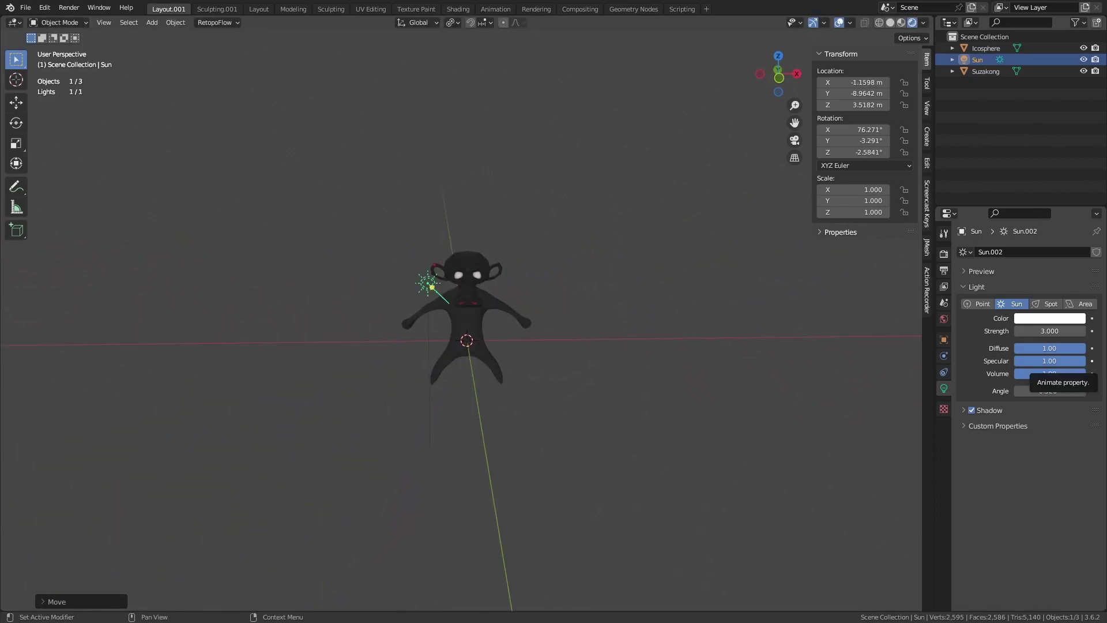
key("alt+Tab")
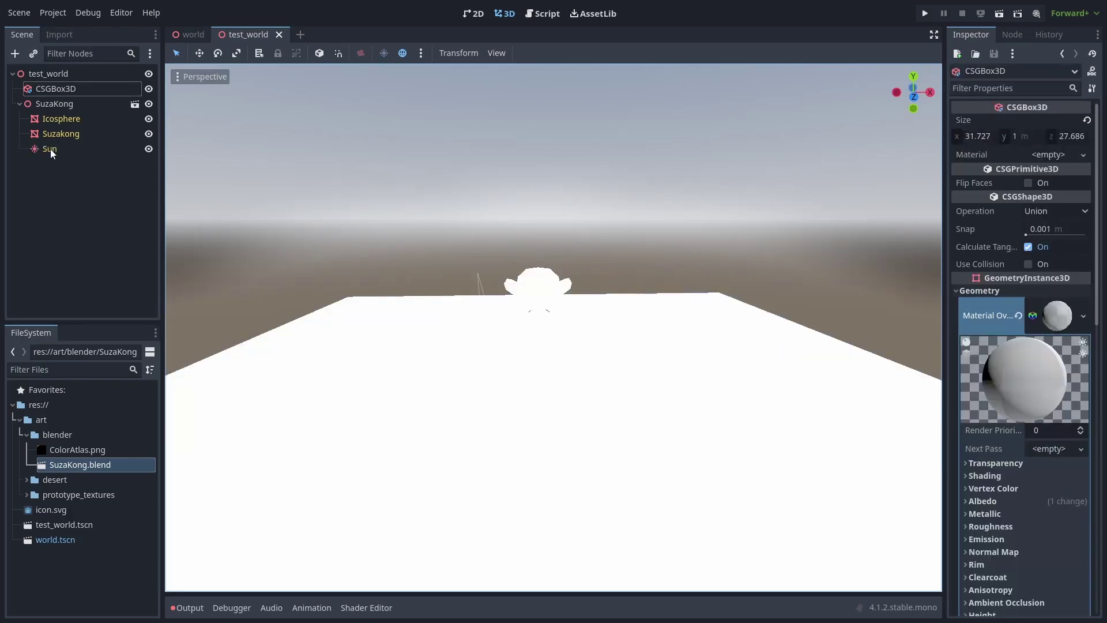
- Open SuzaKong.blend's Advanced Import Settings to stop importing its Sun light
double_click(110, 464)
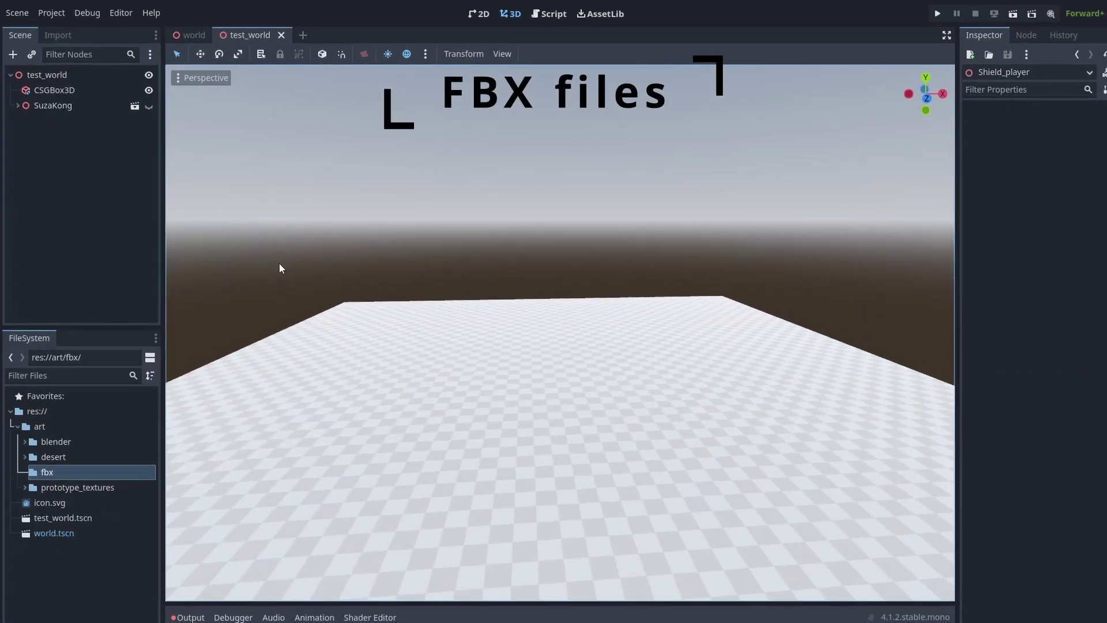
- Point the FBX importer at a valid FBX2glTF executable and add Shield_player.fbx to the scene
left_click(131, 15)
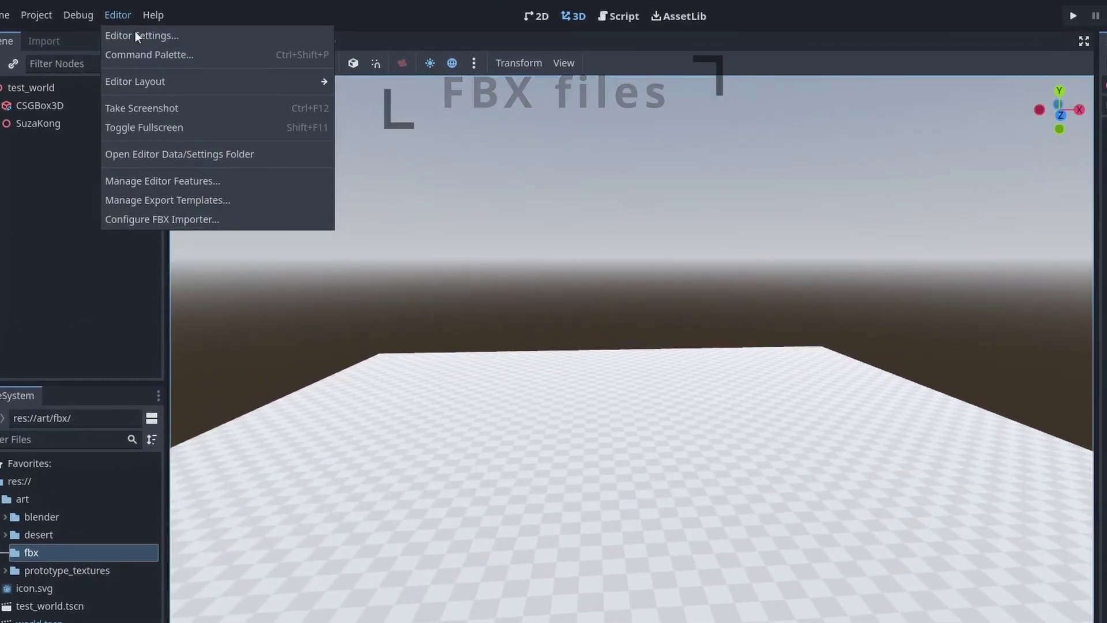
left_click(209, 218)
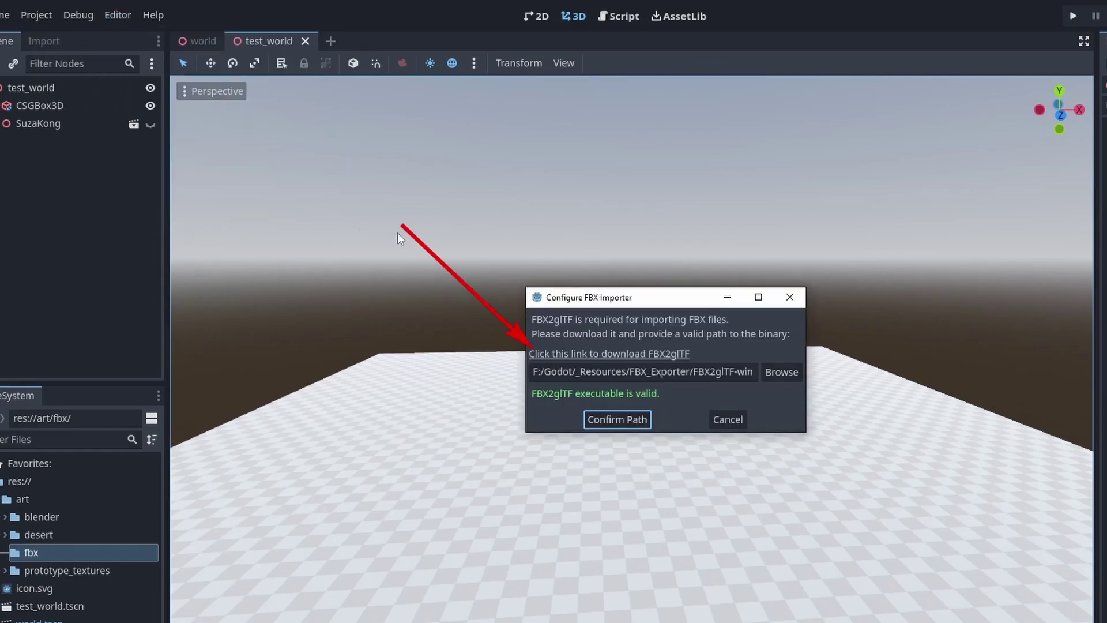
left_click(593, 354)
scroll(699, 314, "down", 10)
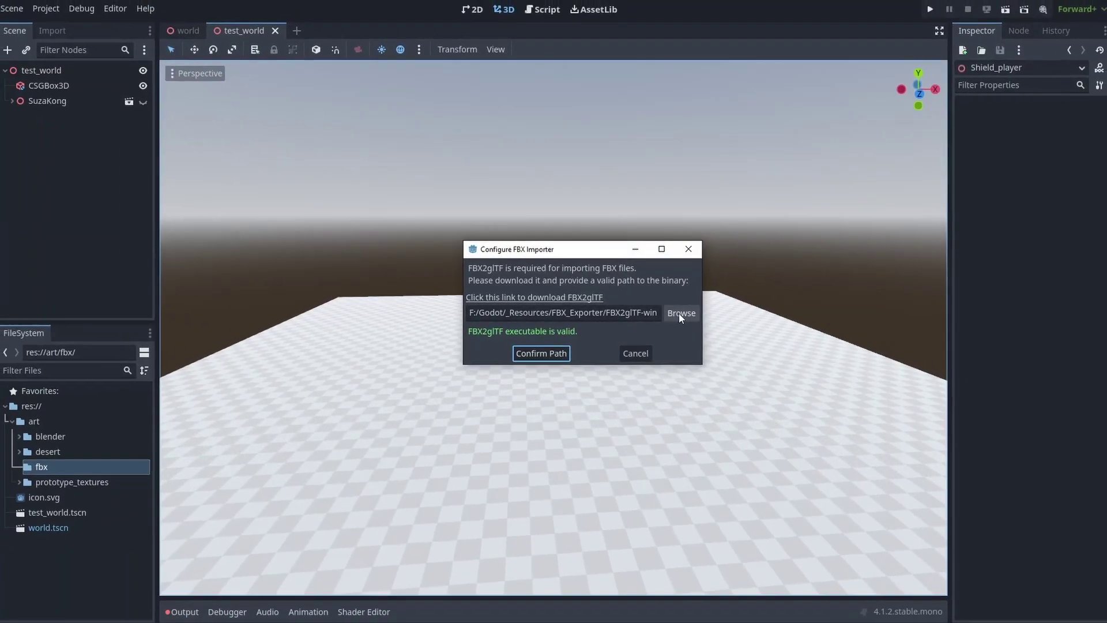
left_click(545, 351)
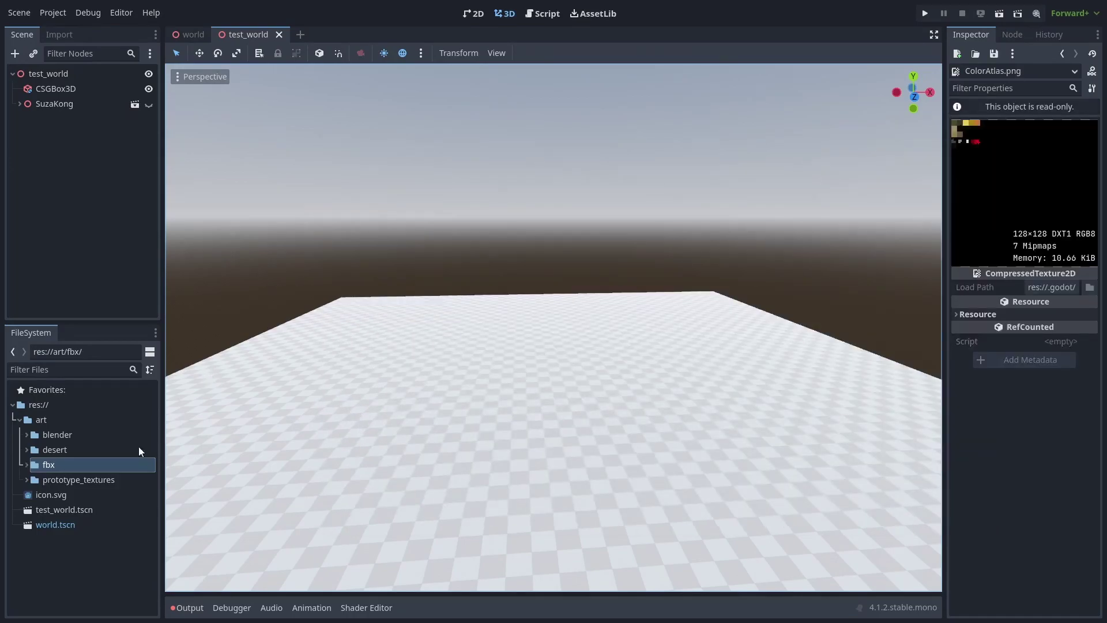
left_click(27, 465)
left_click_drag(66, 479, 510, 354)
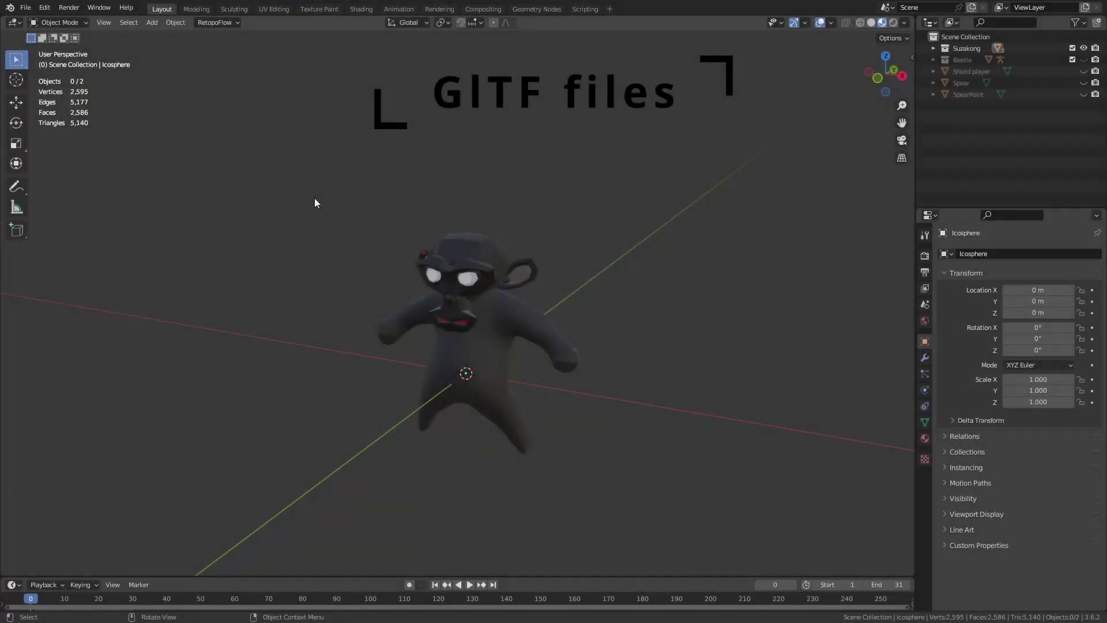
- Select both character objects and start a glTF 2.0 export in glTF Binary (.glb) format
left_click_drag(328, 209, 591, 427)
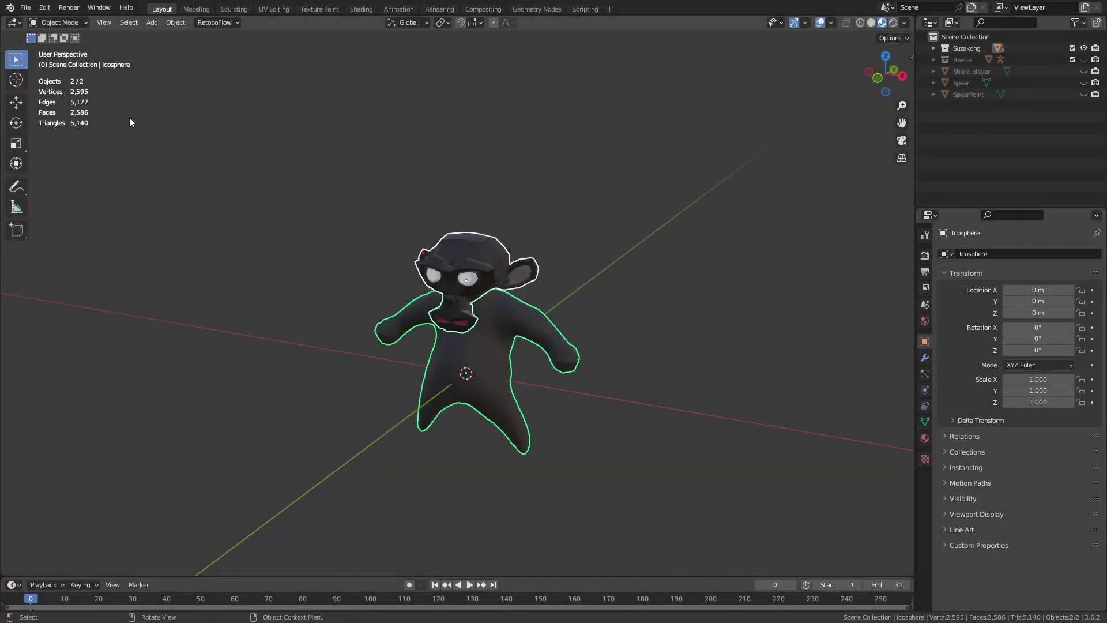
left_click(25, 7)
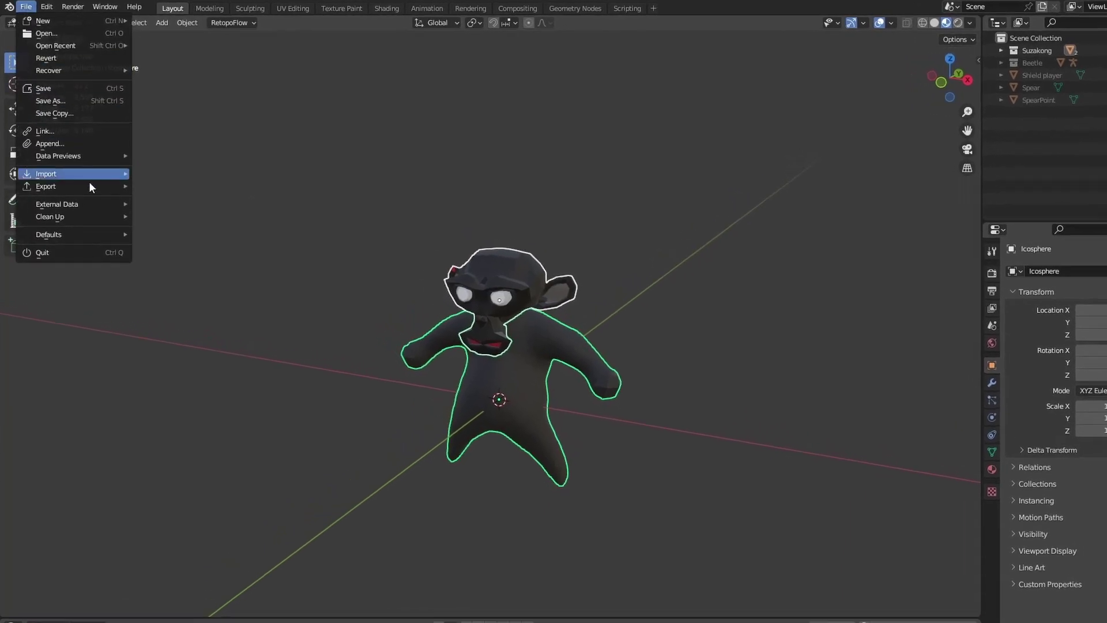
mouse_move(90, 176)
left_click(224, 330)
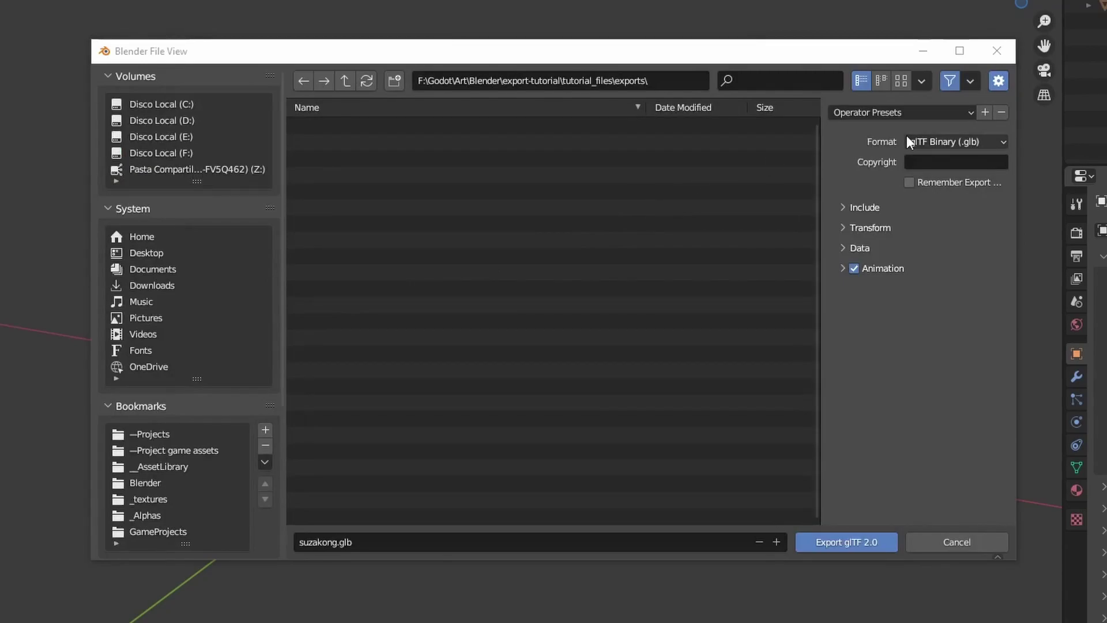
left_click(913, 140)
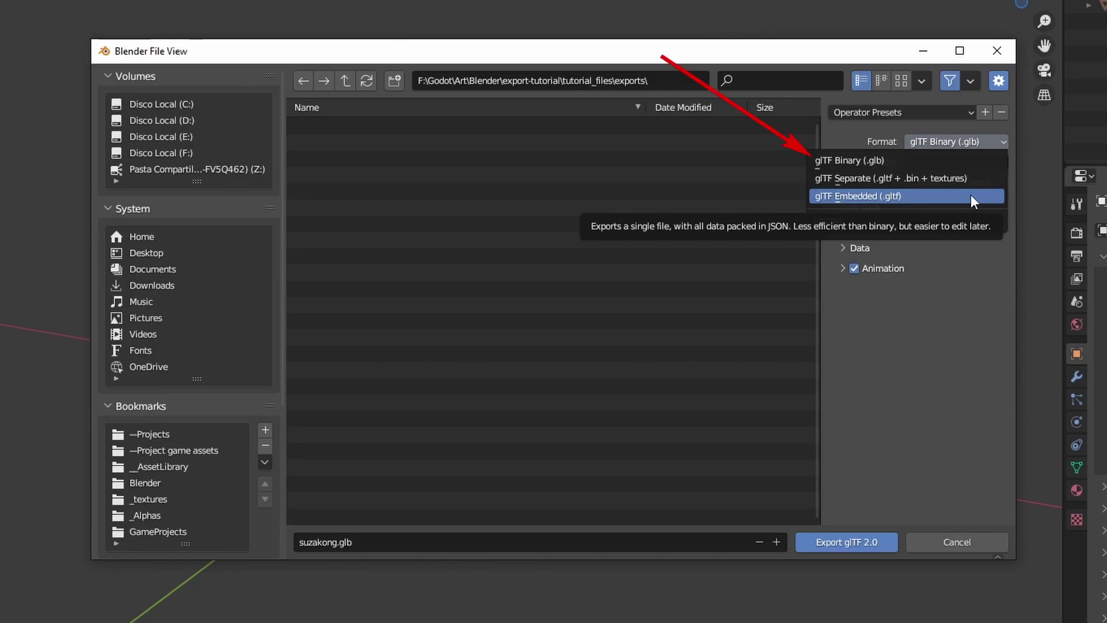
left_click(984, 160)
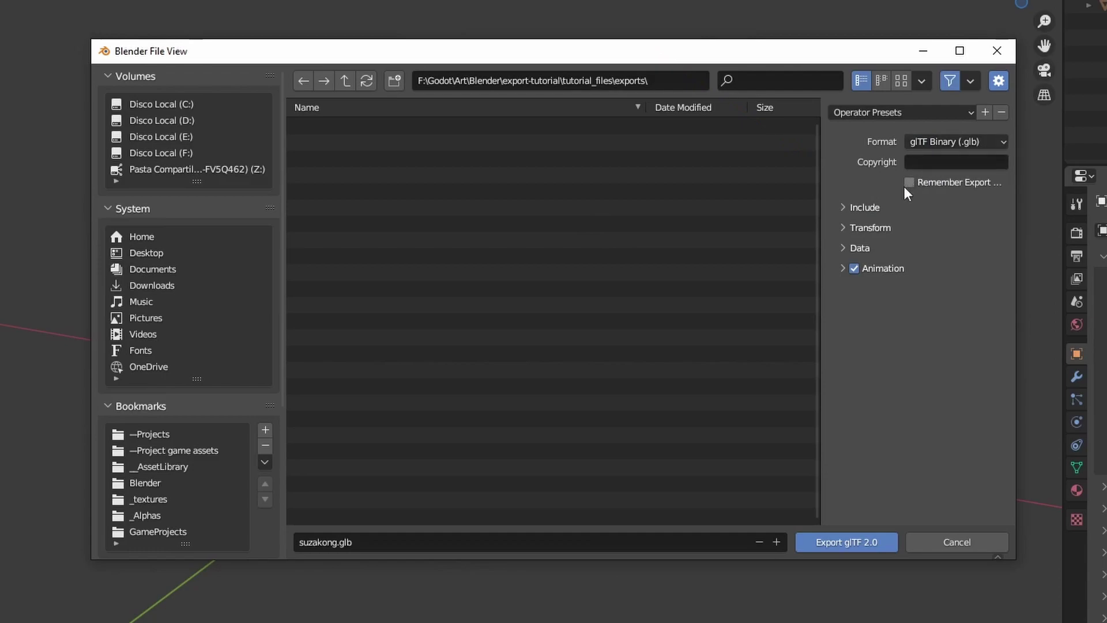
left_click(865, 207)
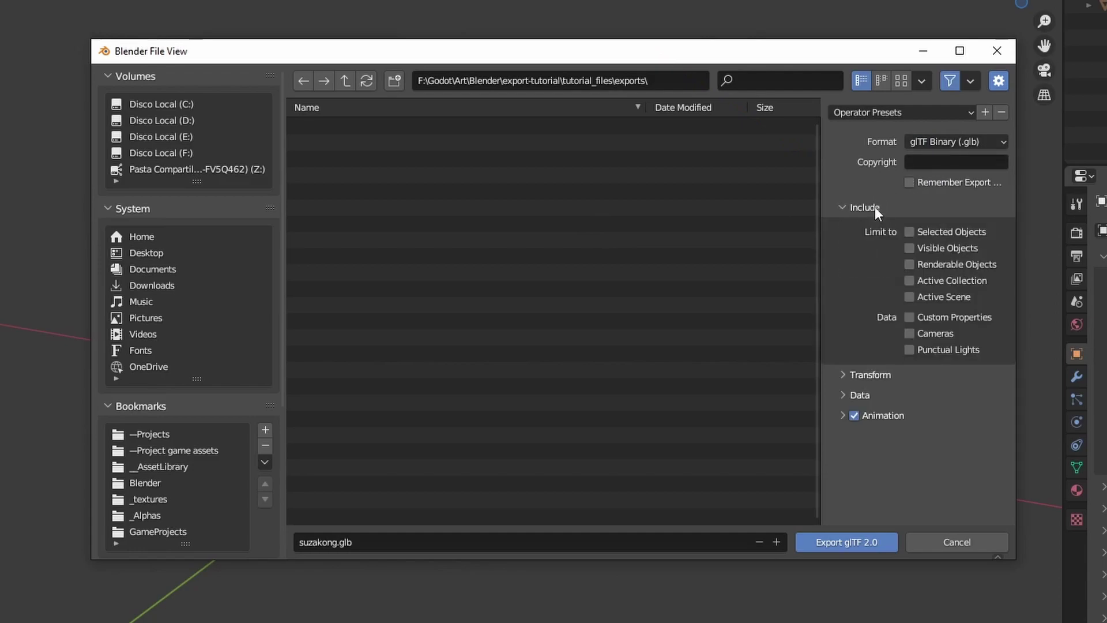
- Limit the glTF export to Selected Objects and review the Mesh and Material options
left_click(960, 233)
left_click(869, 207)
left_click(863, 247)
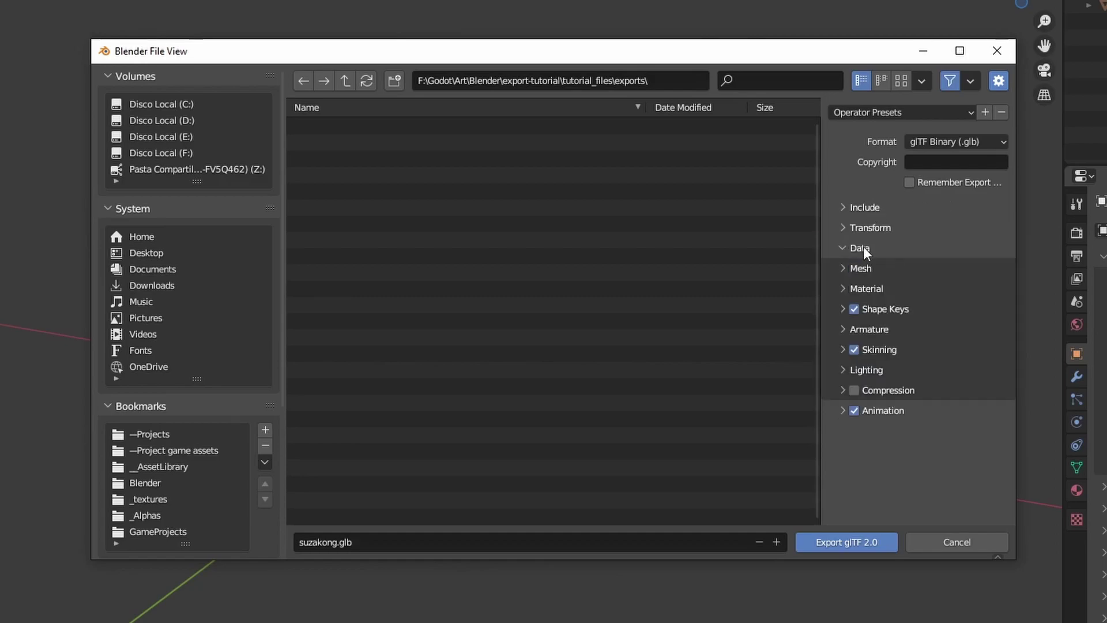
left_click(864, 267)
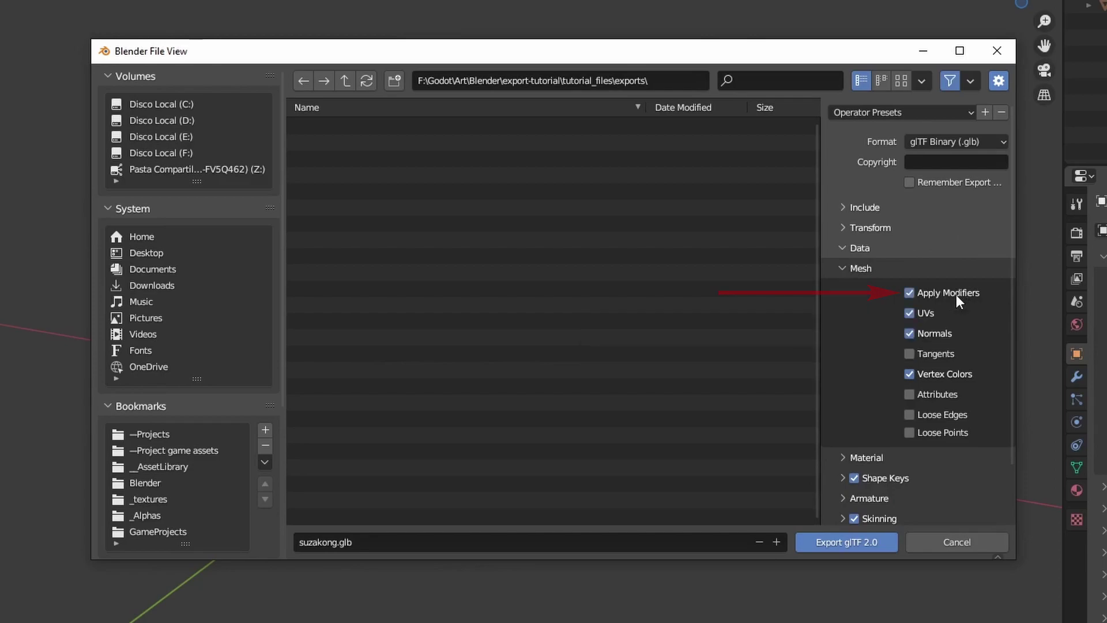
left_click(863, 269)
left_click(868, 286)
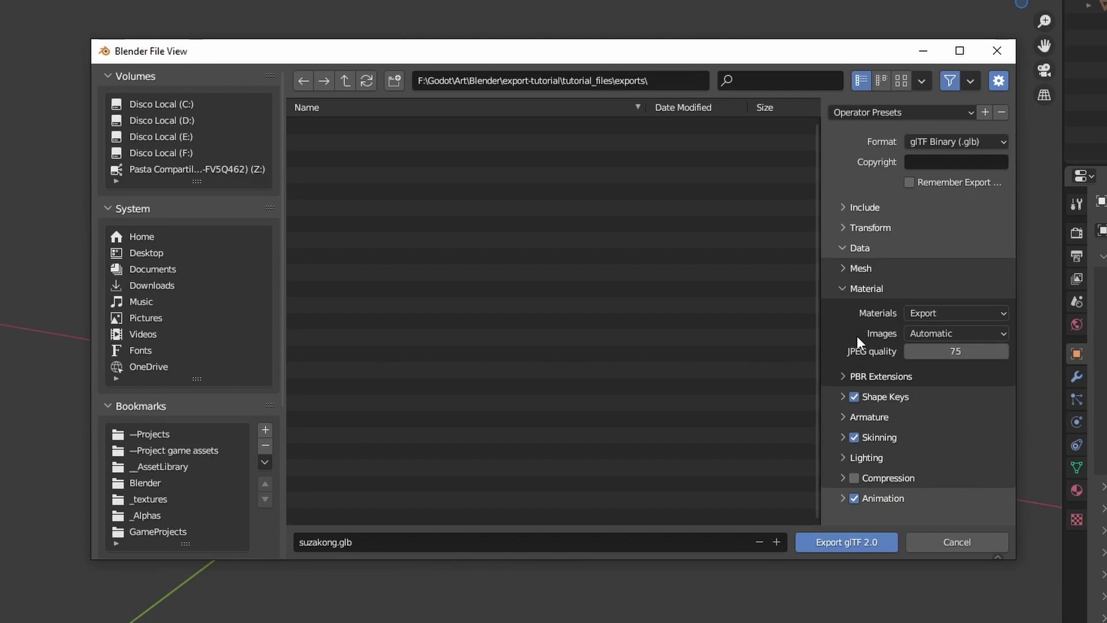
- Save the current glTF export settings as a preset named 'selected_only'
left_click(984, 111)
left_click(950, 142)
type("selected_only")
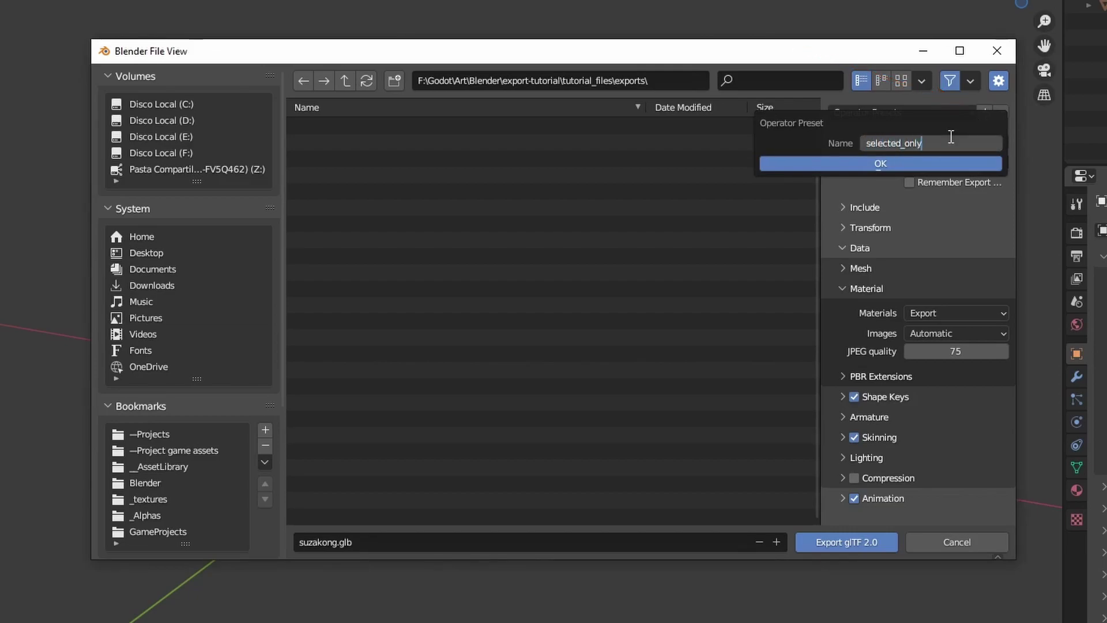
key("Return")
left_click(927, 162)
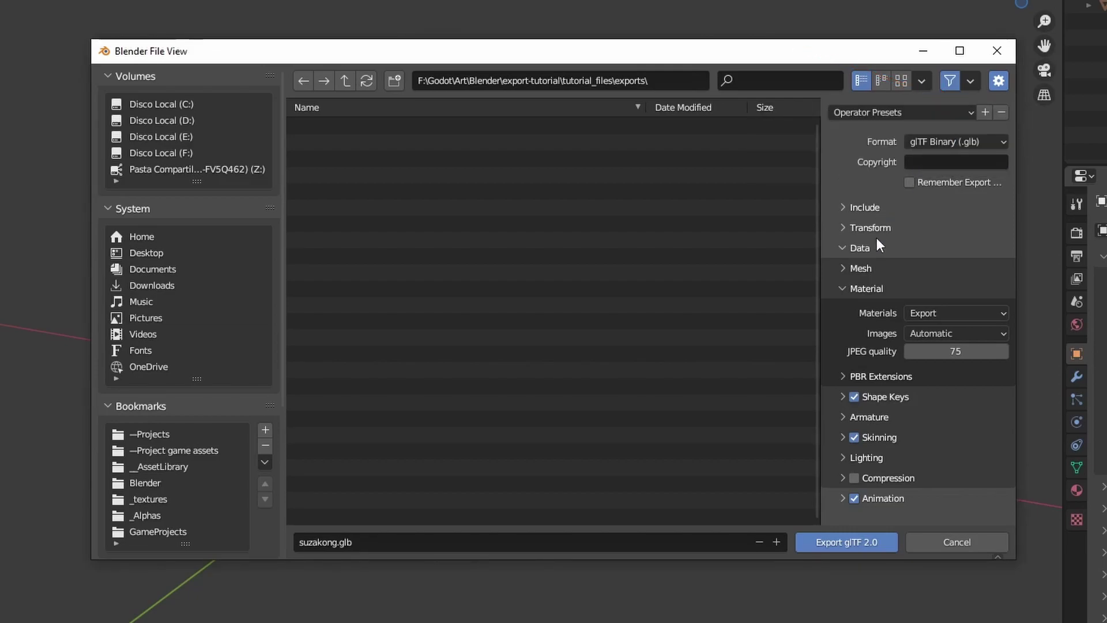
- Reset export options to defaults, limit to Selected Objects and export suzakong.glb
left_click(873, 205)
left_click(912, 112)
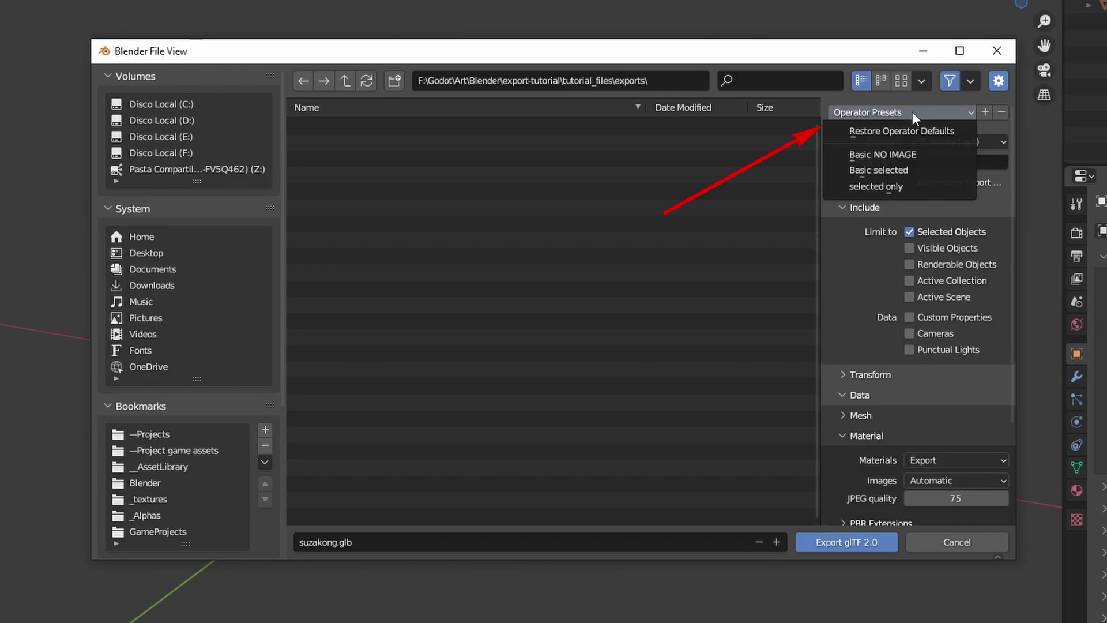
left_click(903, 130)
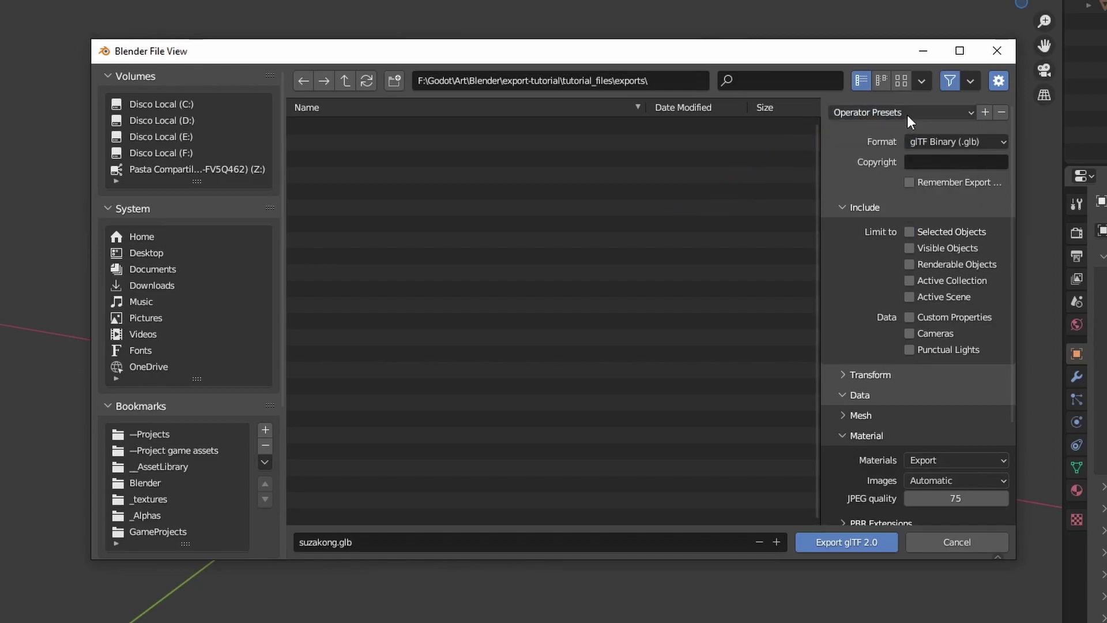
left_click(907, 114)
left_click(901, 188)
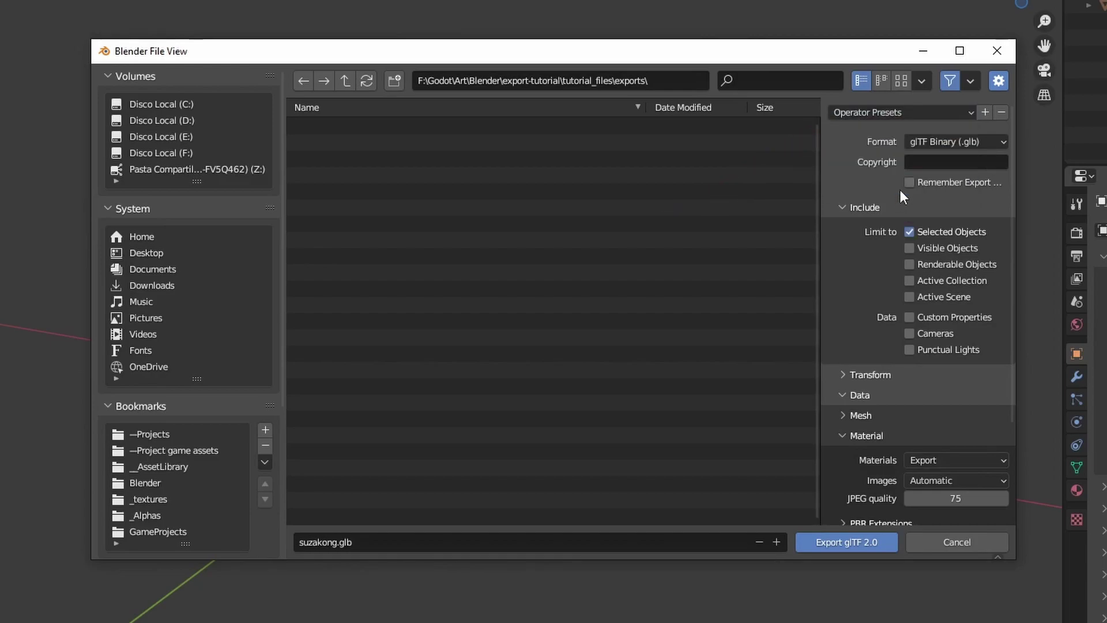
left_click(430, 536)
left_click(872, 543)
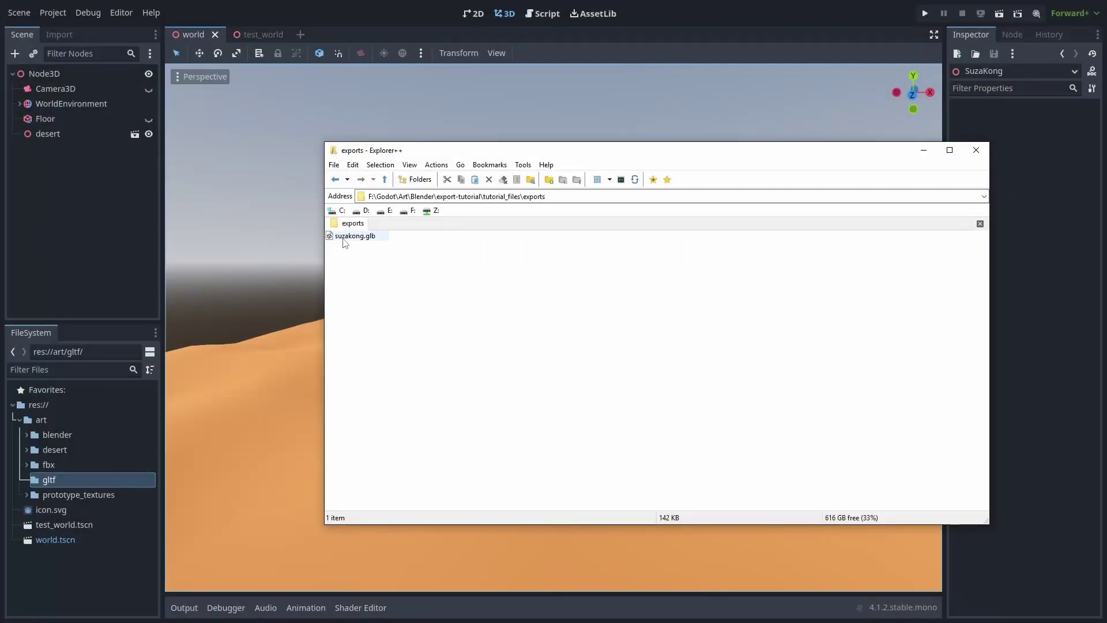
- Copy suzakong.glb into the gltf folder and place the suzakong model in the desert scene
left_click_drag(354, 235, 143, 476)
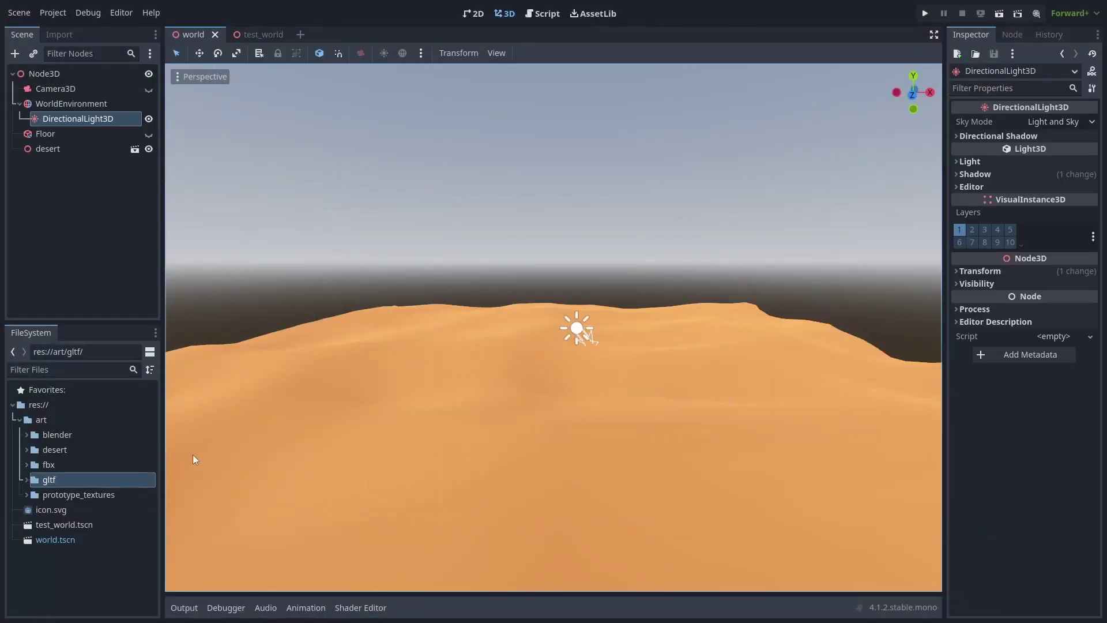
left_click(23, 480)
left_click_drag(79, 494, 423, 290)
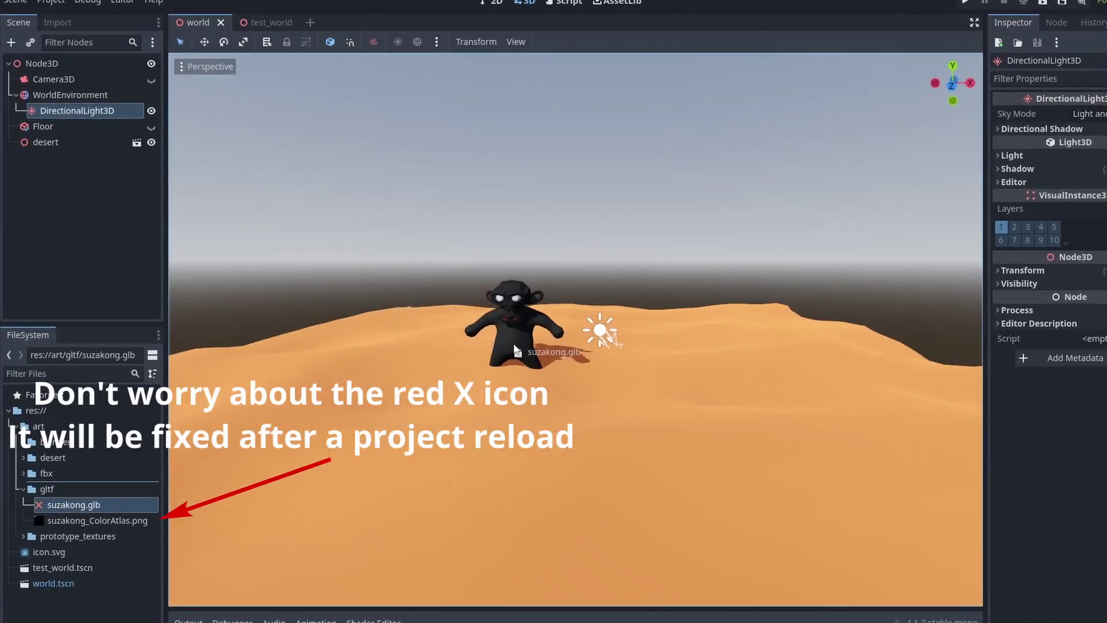
left_click(52, 158)
left_click_drag(512, 263, 511, 260)
- Review suzakong.glb's Advanced Import Settings, including the SuzakongMat material and meshes, then close
left_click(104, 524)
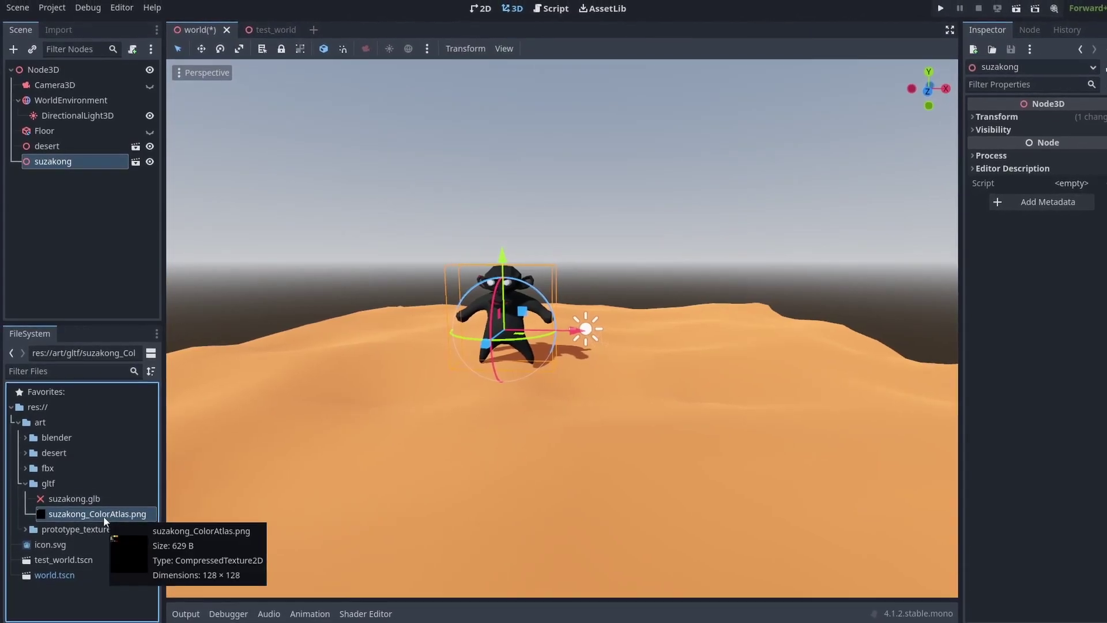
double_click(102, 496)
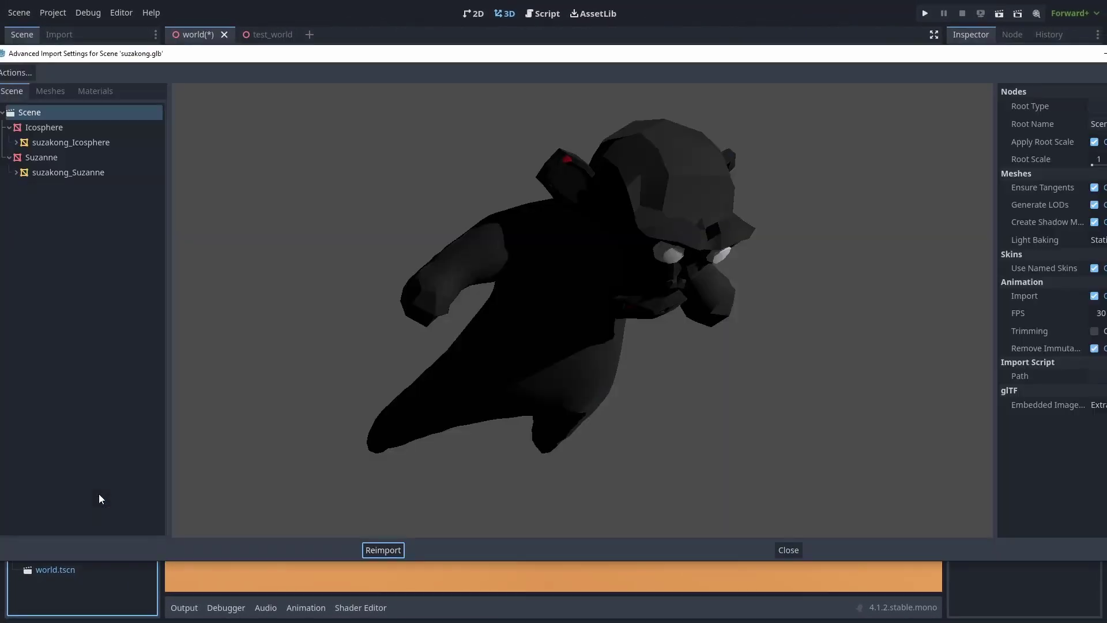
left_click_drag(519, 346, 552, 294)
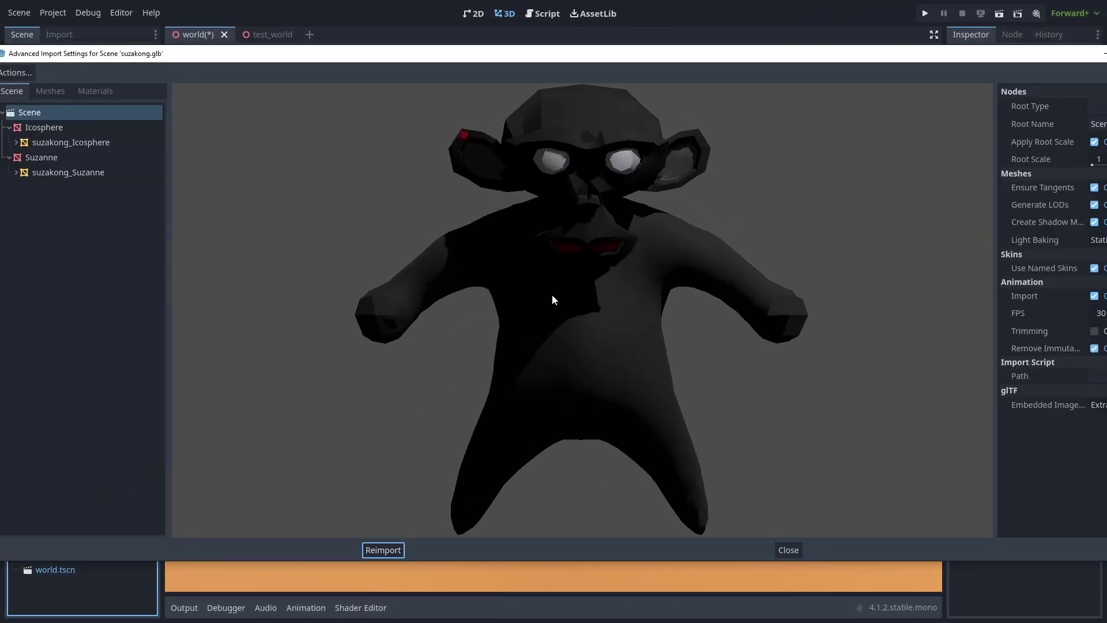
left_click(102, 92)
left_click(58, 113)
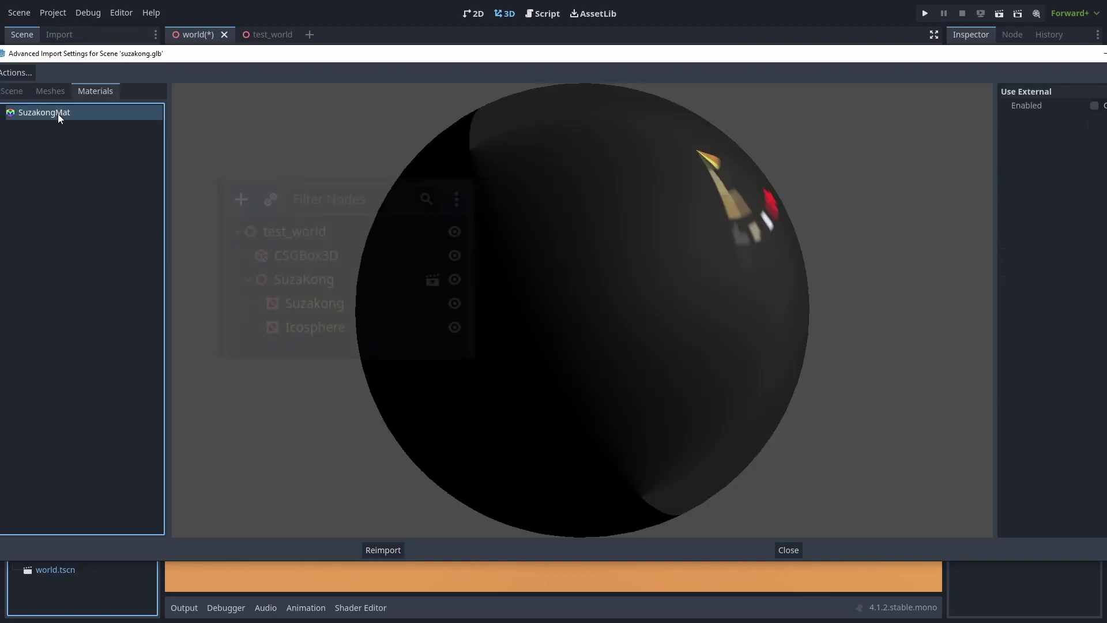
left_click(57, 92)
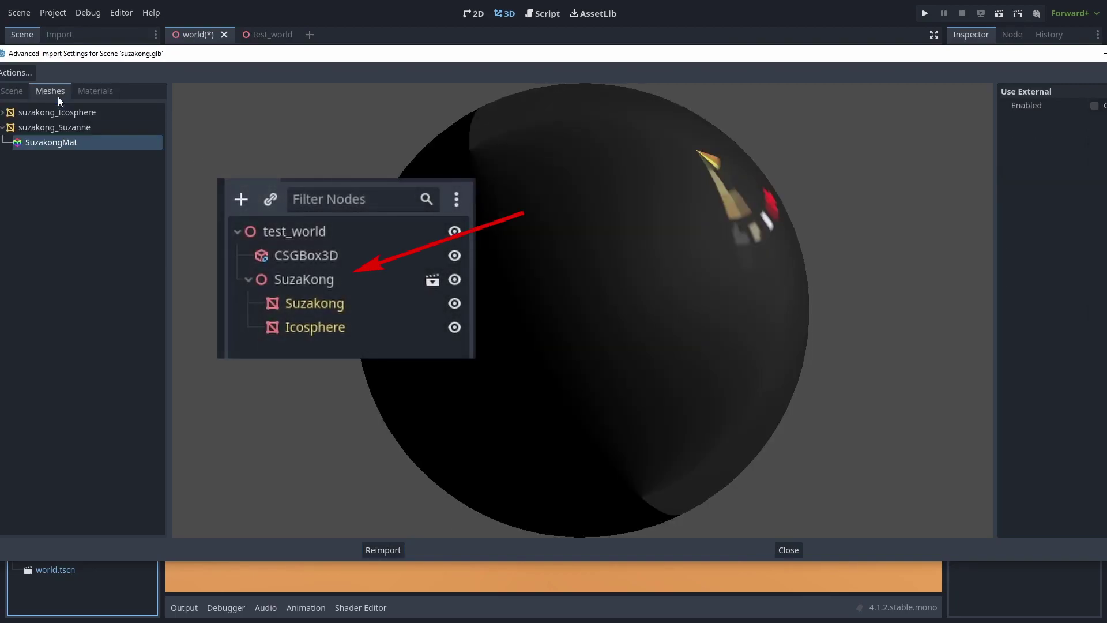
left_click(22, 92)
left_click(788, 549)
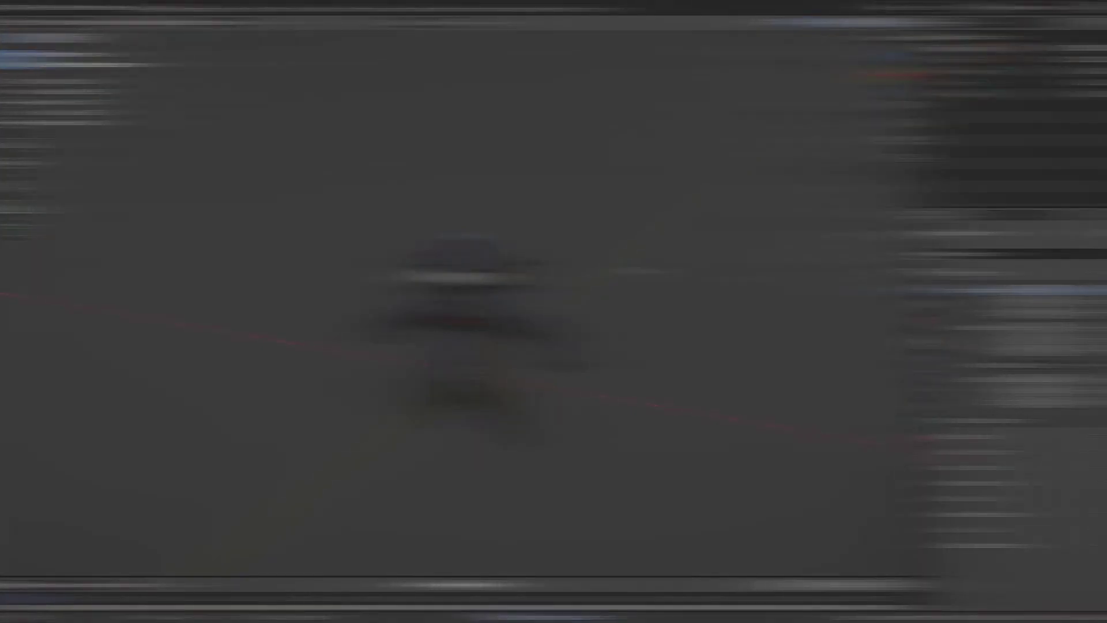
- Rotate the monkey objects 180° around Z with rz180, then apply the rotation
left_click_drag(306, 188, 514, 351)
type("rz180")
key("Return")
left_click_drag(321, 157, 519, 397)
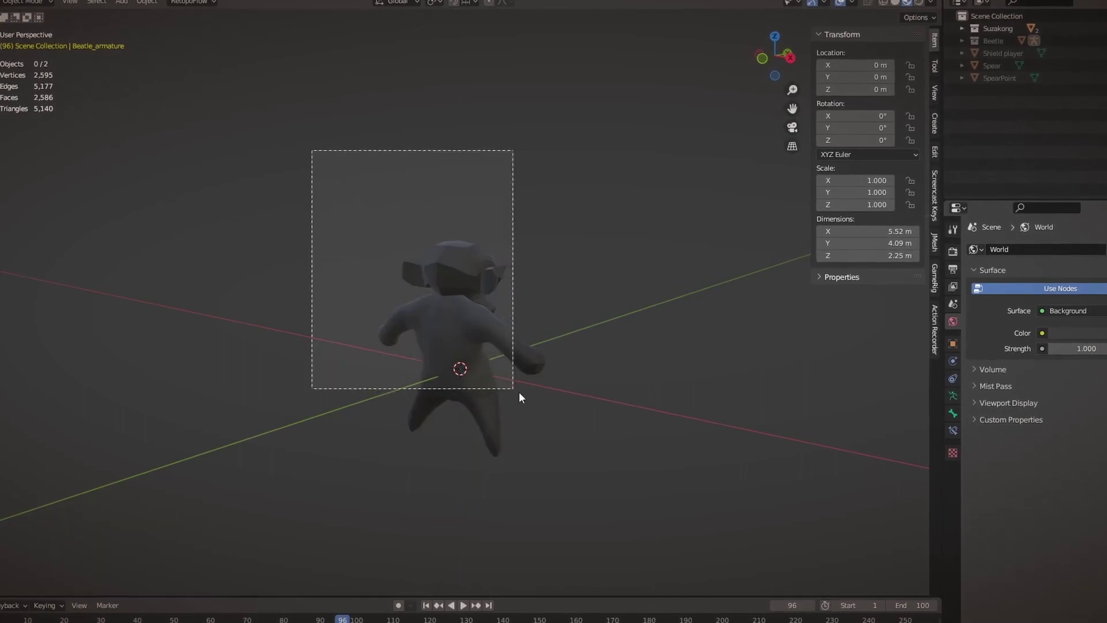
key("ctrl+a")
left_click(553, 324)
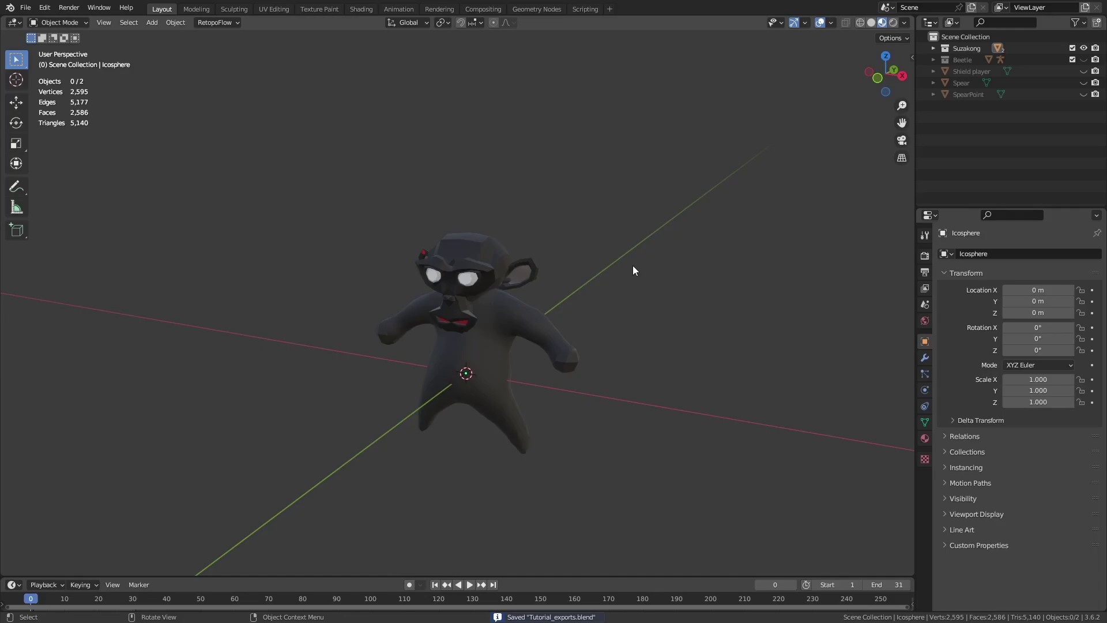
- Hide Suzakong, show Shield player and Spear, and set the transform orientation to Local
left_click(1083, 48)
left_click(1083, 71)
left_click(1083, 82)
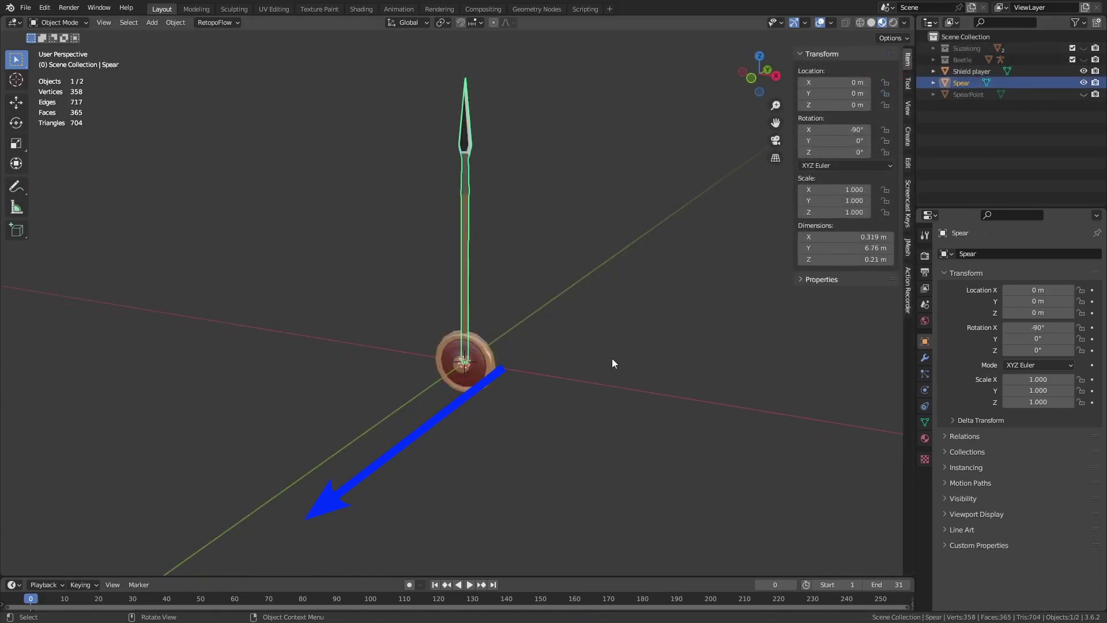
left_click(17, 102)
left_click(92, 39)
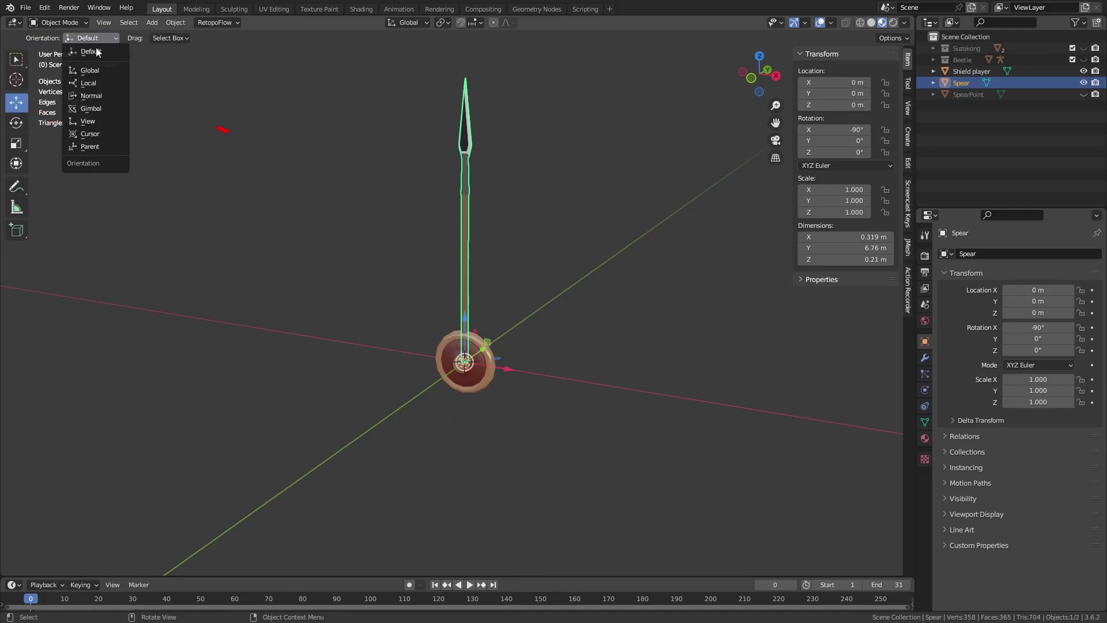
left_click(106, 83)
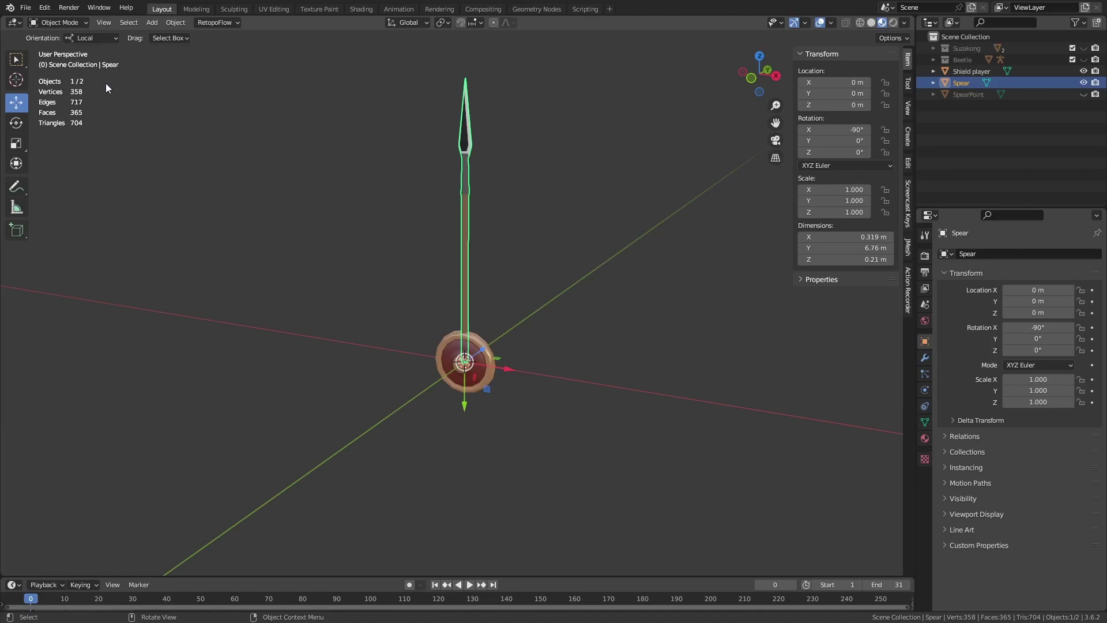
- Box-select the shield and spear and export them together as shield-spear.glb
left_click(443, 355)
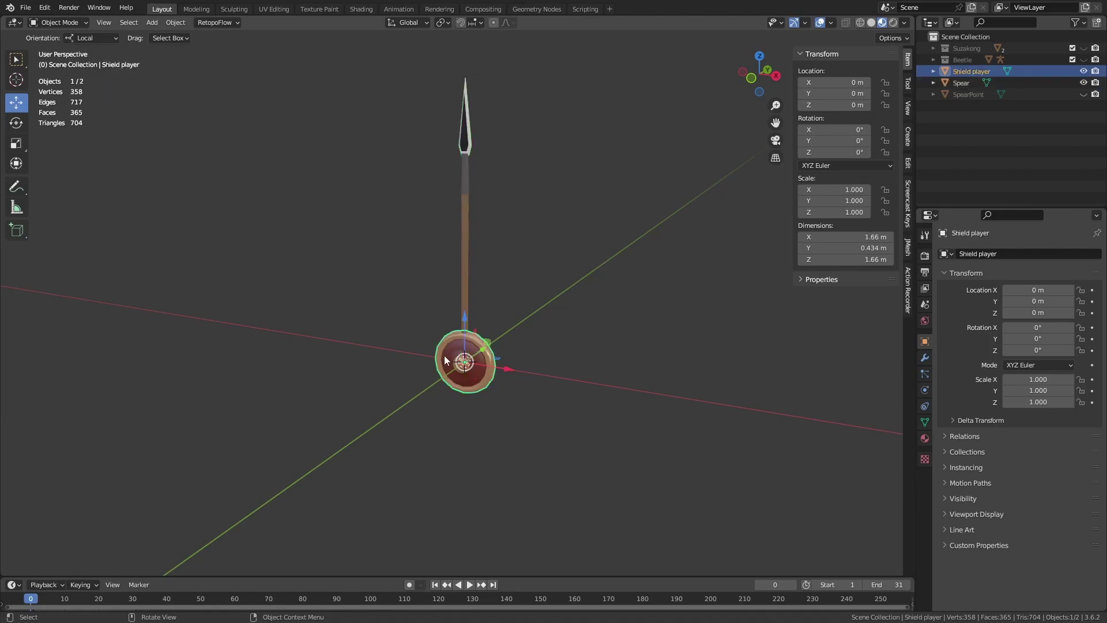
left_click(463, 256)
left_click(584, 258)
left_click_drag(396, 415, 558, 249)
key("q")
left_click(558, 246)
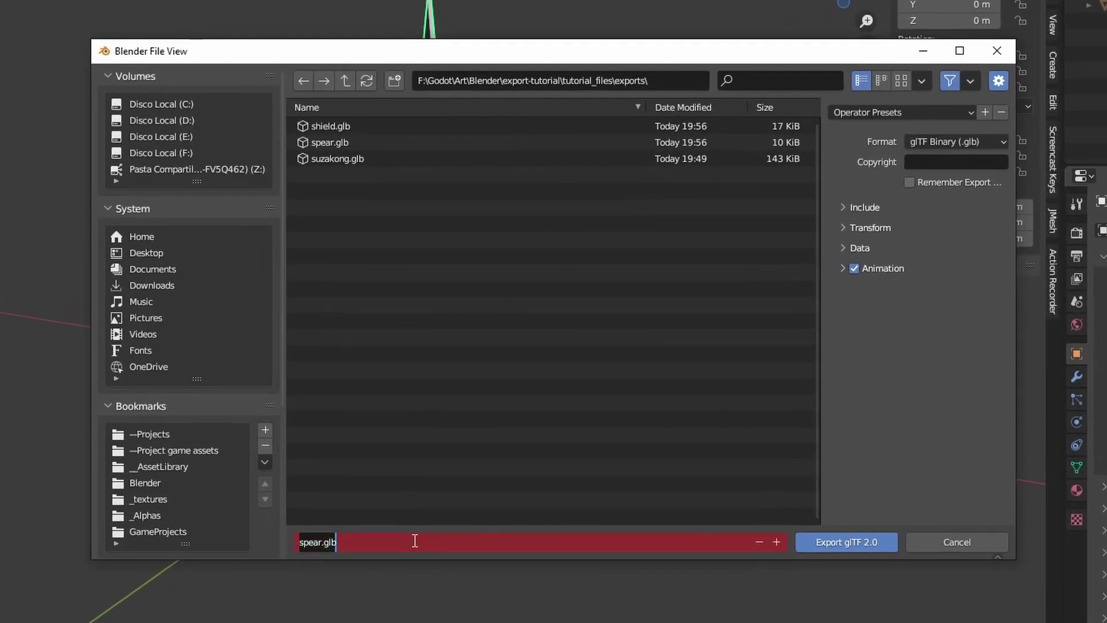
left_click(449, 489)
type("shield-spear")
key("Return")
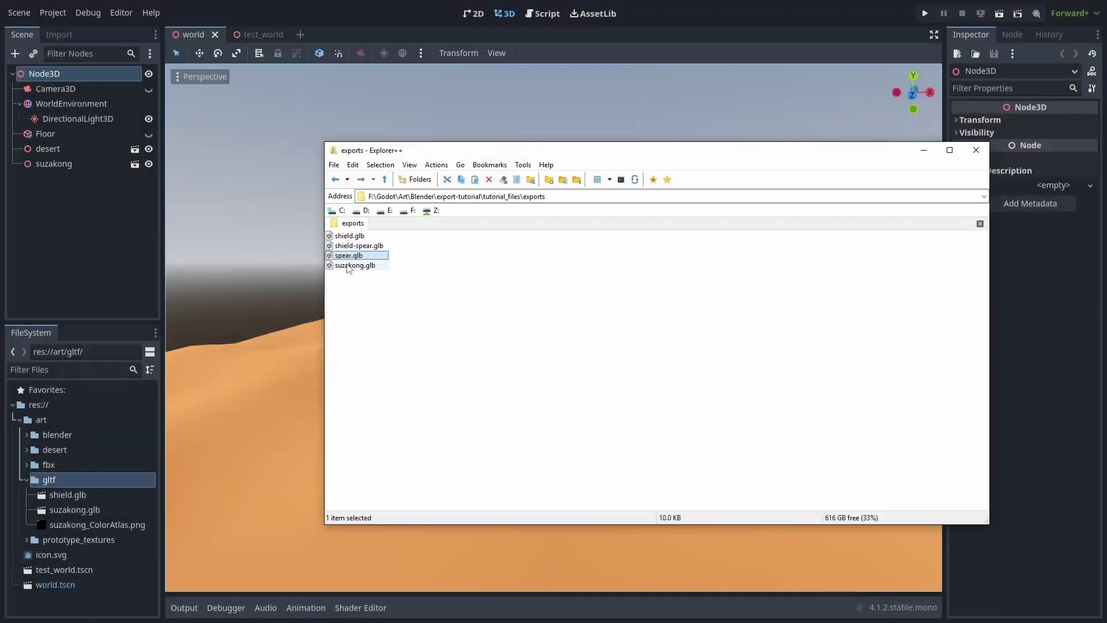
- Copy spear.glb and shield-spear.glb from the exports folder into Godot's gltf folder
left_click_drag(349, 255, 112, 478)
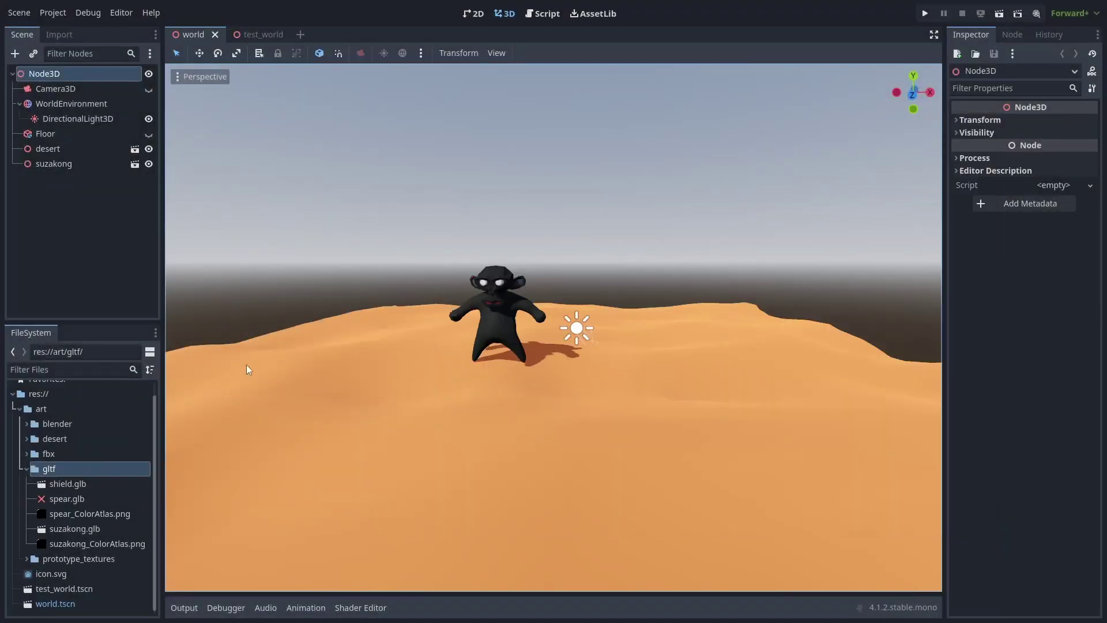
left_click(111, 513)
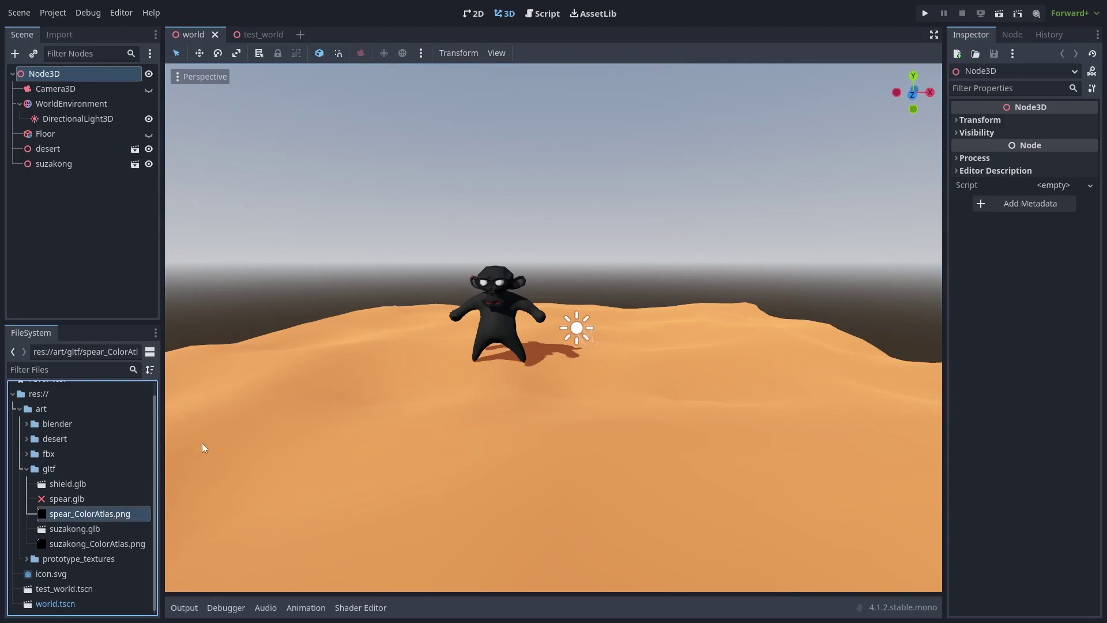
key("alt+Tab")
left_click_drag(359, 246, 79, 471)
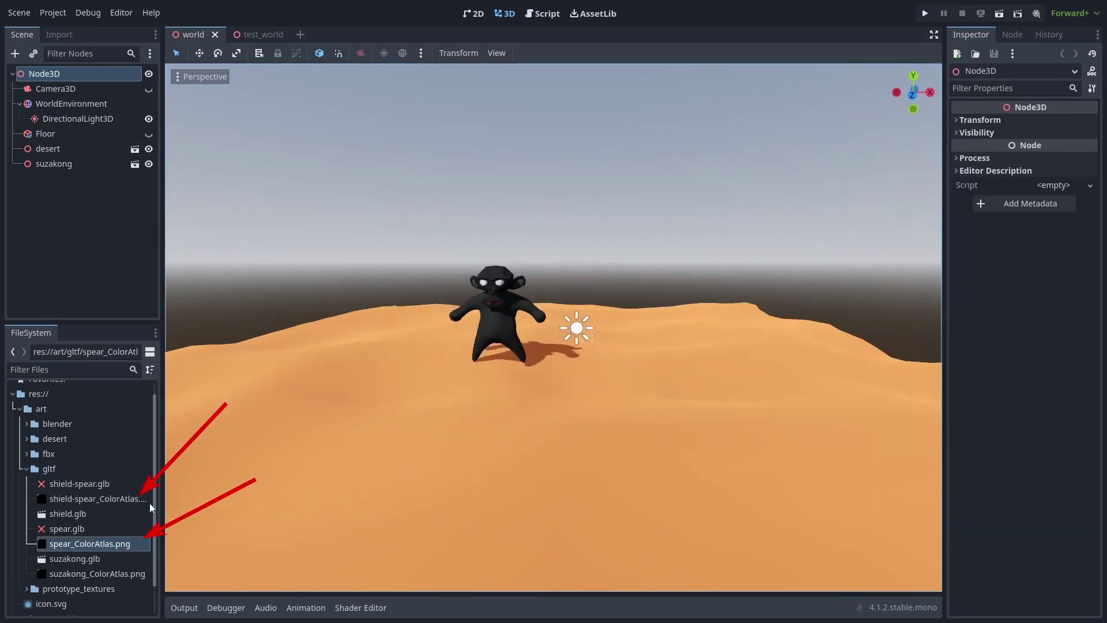
left_click(110, 501)
- Open suzakong.glb's Advanced Import Settings and view its materials
left_click(111, 546)
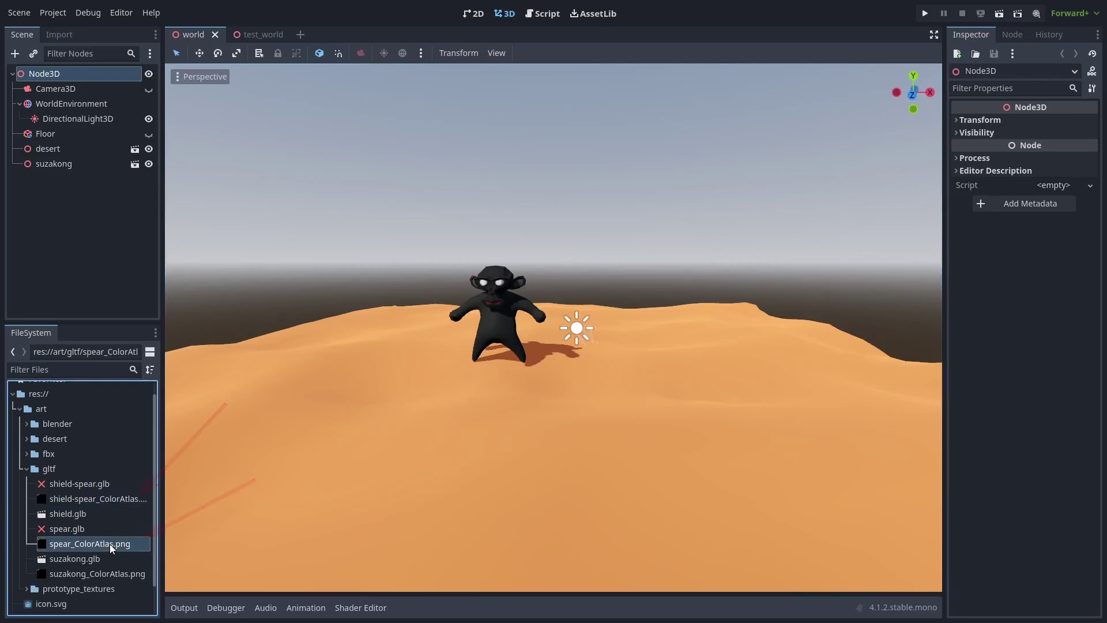
left_click(112, 575)
mouse_move(112, 578)
left_click_drag(87, 558, 251, 515)
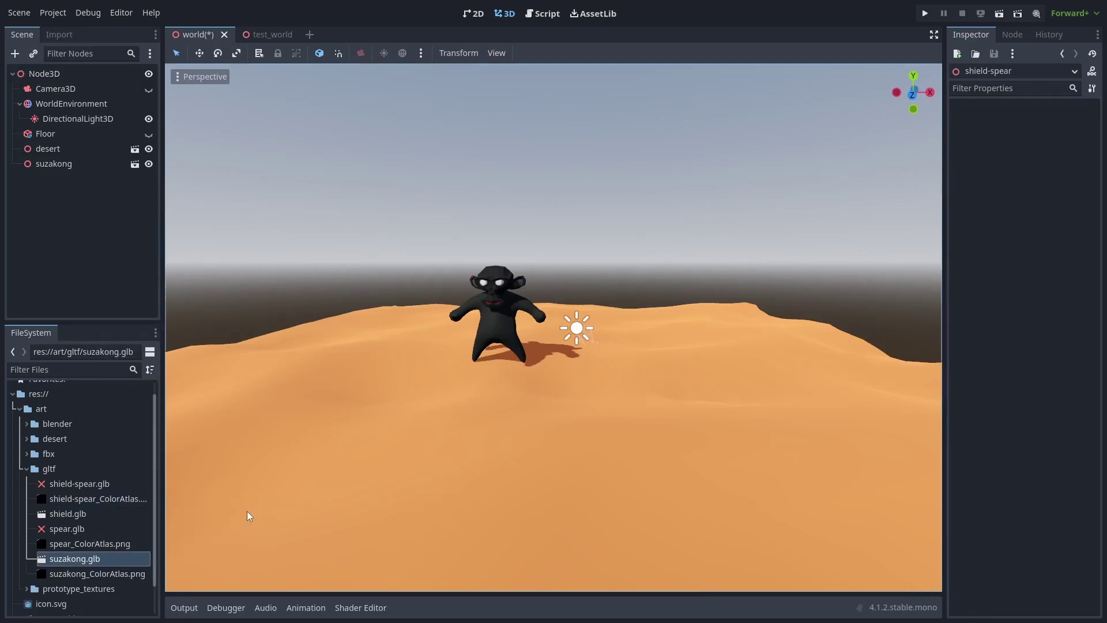
right_click(108, 559)
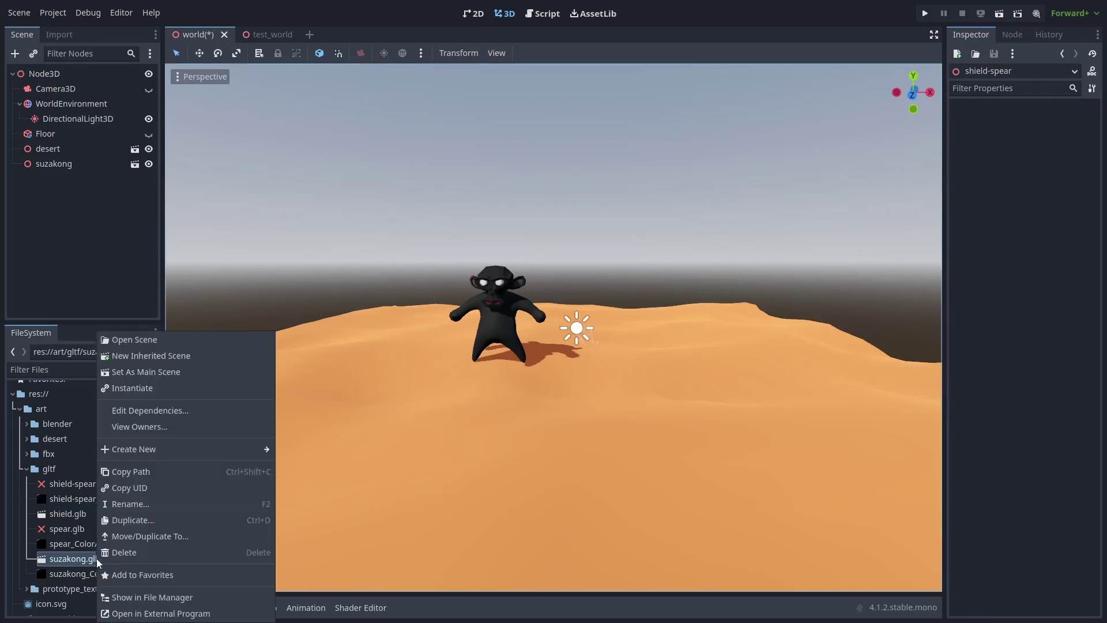
left_click(164, 339)
left_click(153, 99)
left_click_drag(591, 256, 562, 233)
- Extract the suzakong material into a new gltf/materials folder and reimport the model
left_click(65, 73)
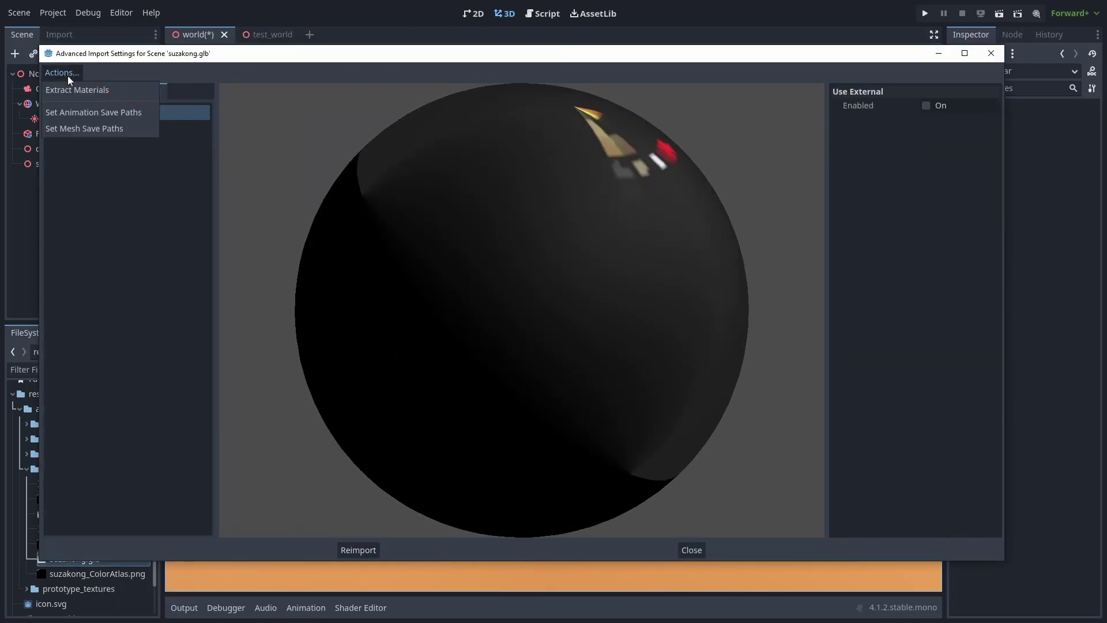
left_click(80, 91)
left_click(973, 72)
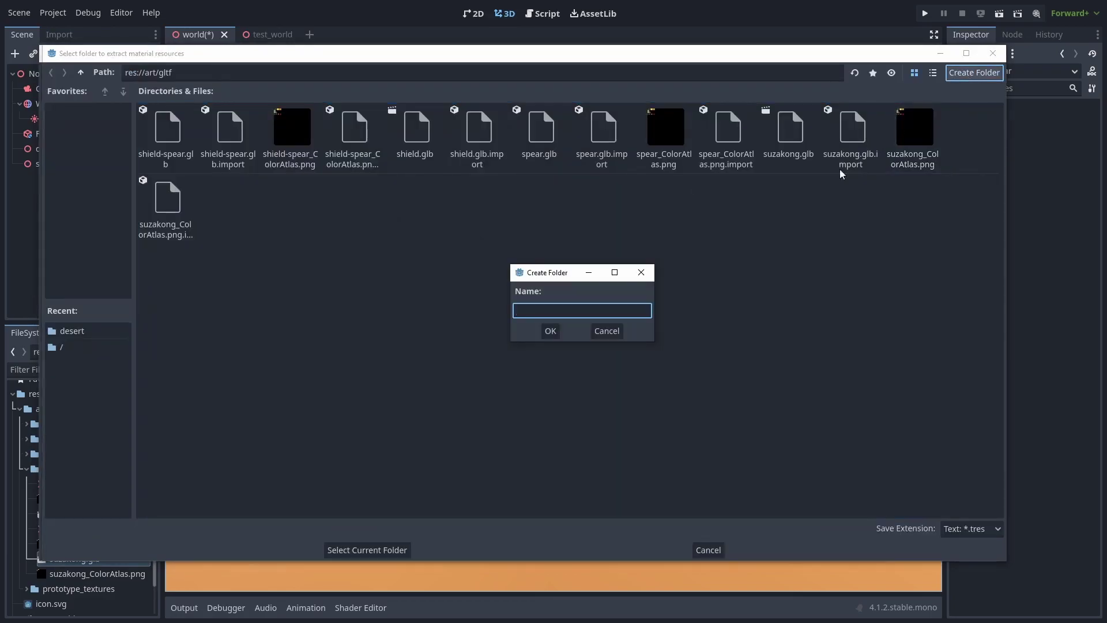
type("materials")
key("Return")
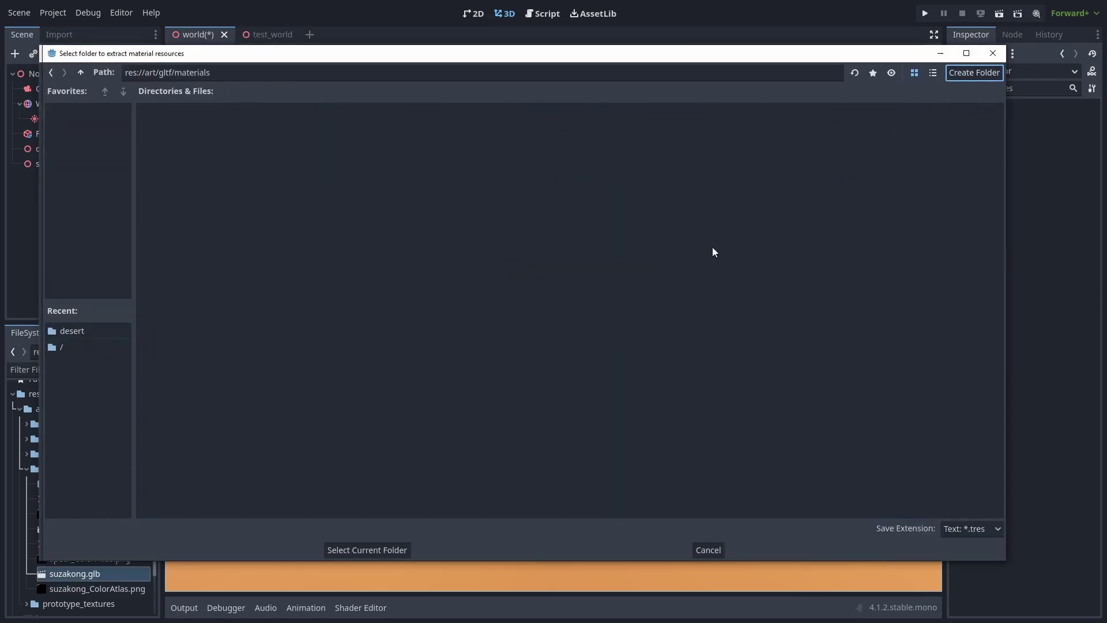
left_click(371, 550)
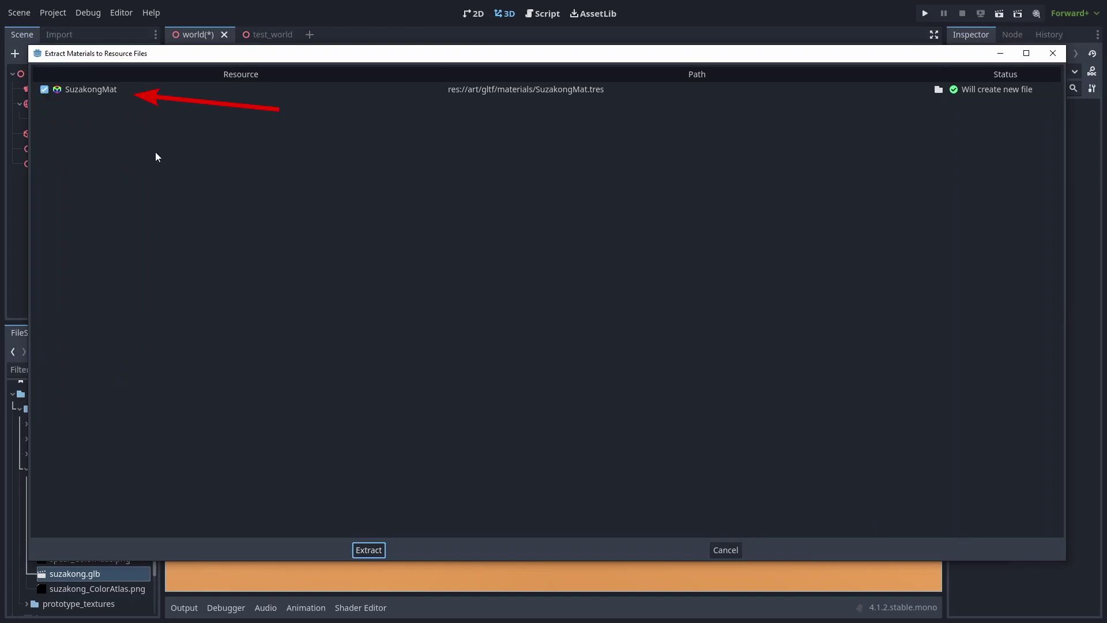
left_click(354, 552)
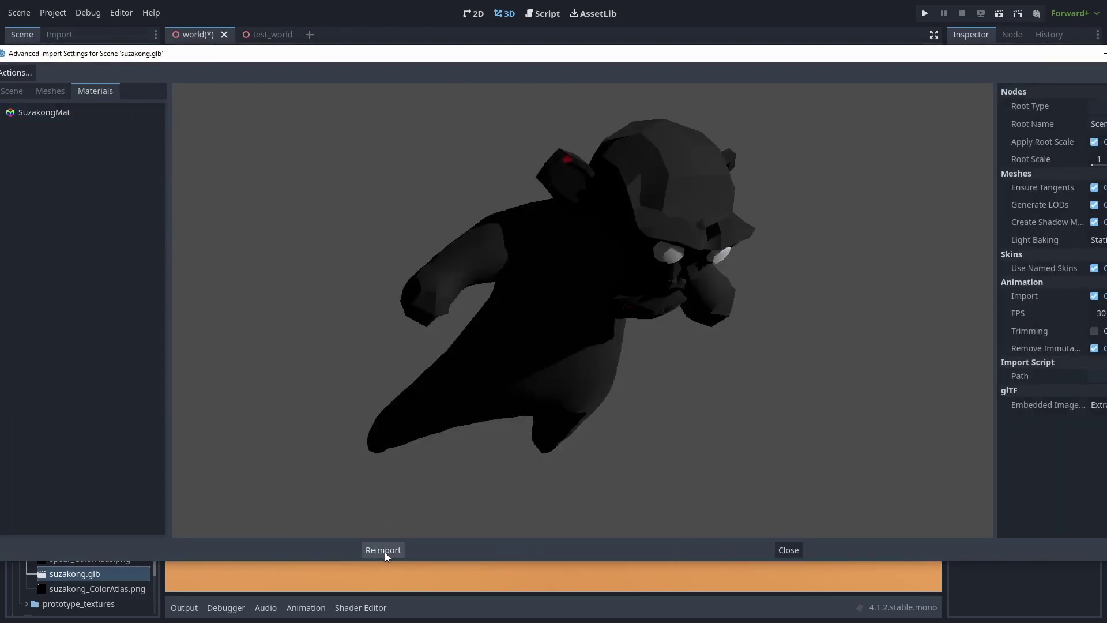
left_click(385, 551)
- Expand the materials folder and show SuzakongMat.tres in the Inspector
left_click(35, 484)
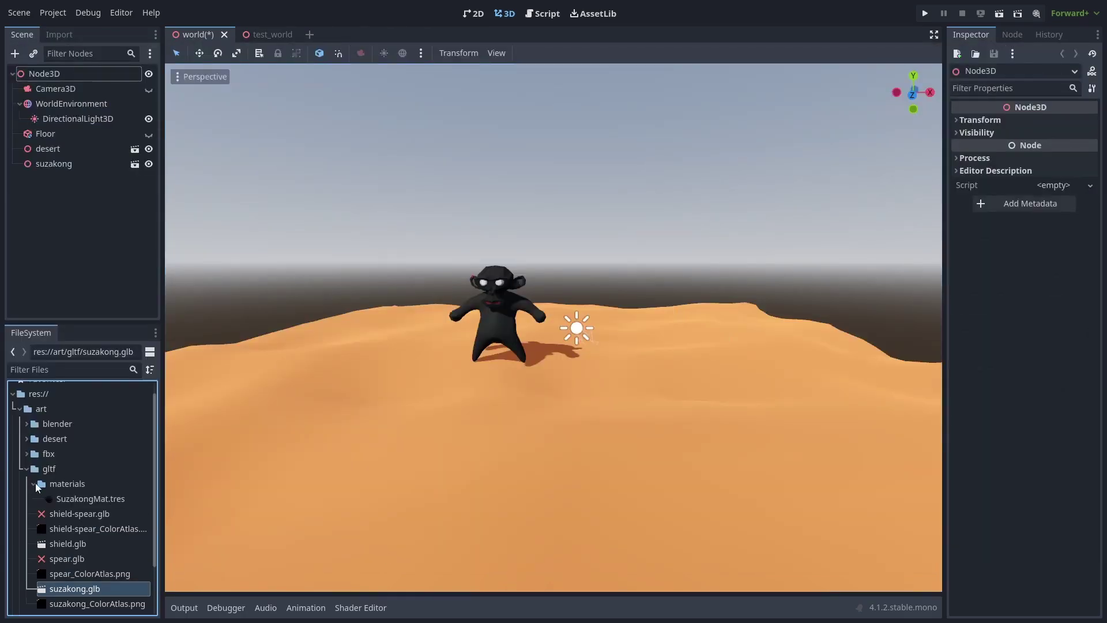
left_click(98, 499)
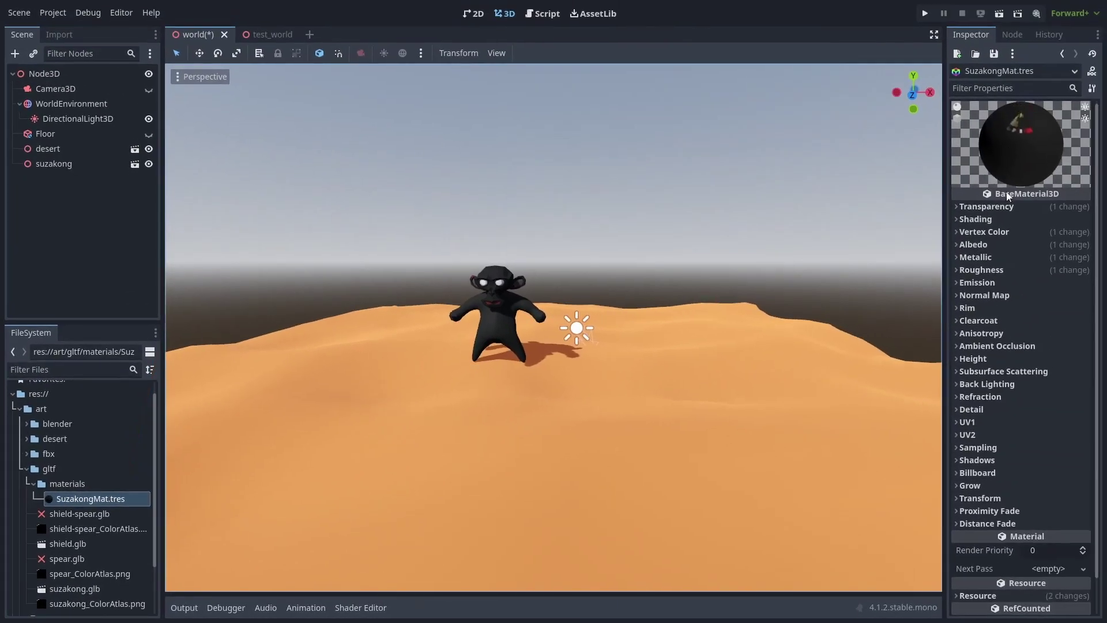
left_click(82, 519)
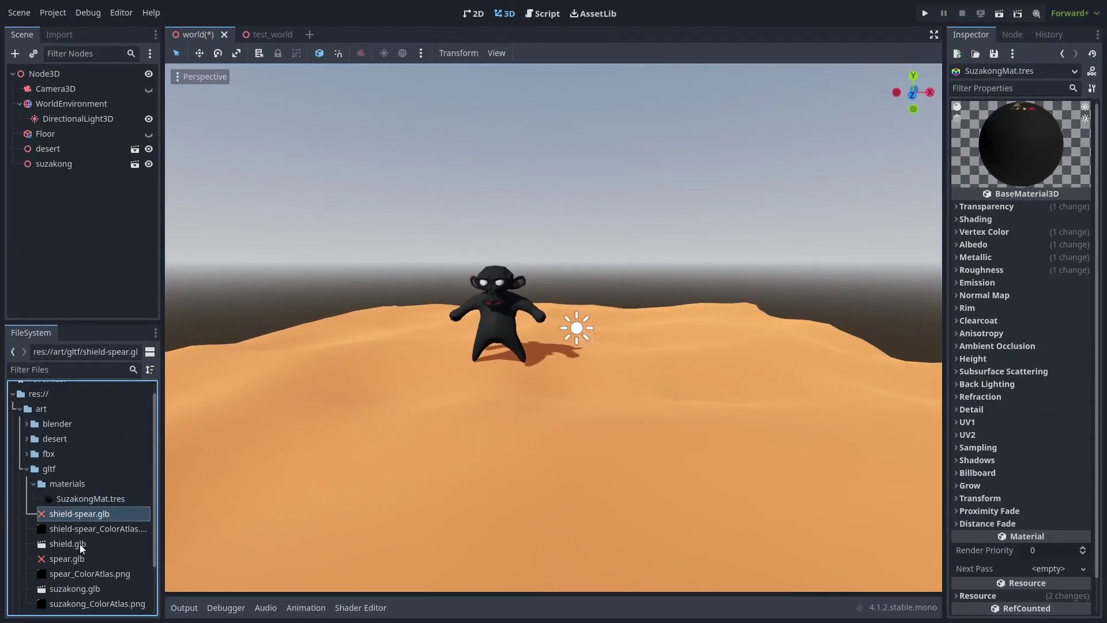
- In spear.glb's import settings, make ColorAtlas use the external SuzakongMat.tres material
left_click(78, 559)
right_click(78, 562)
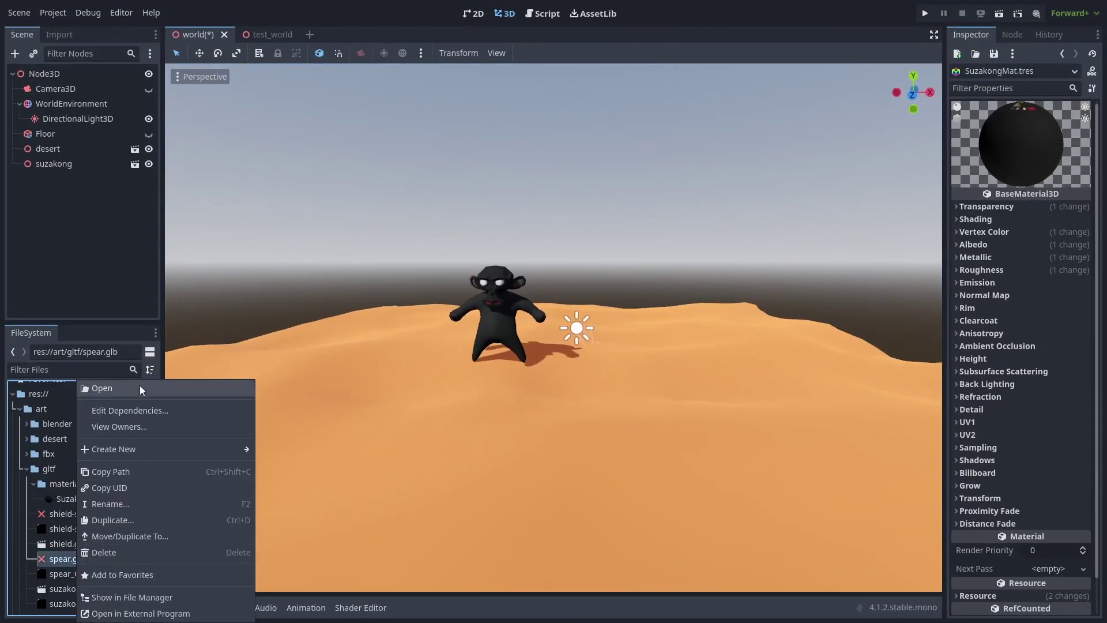
left_click(142, 387)
left_click(170, 92)
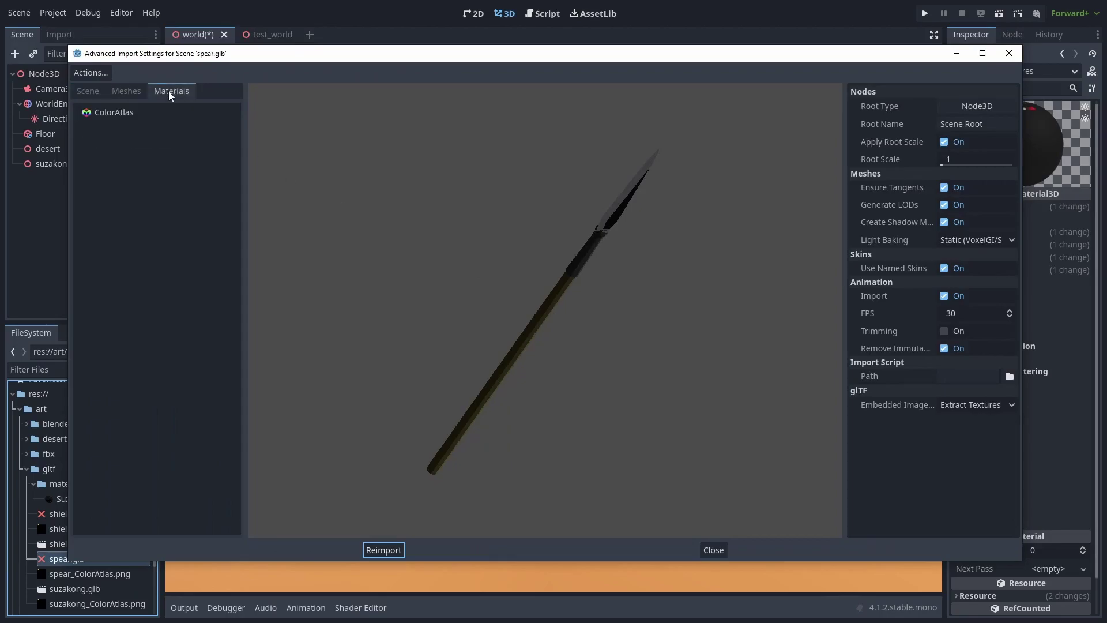
left_click(117, 119)
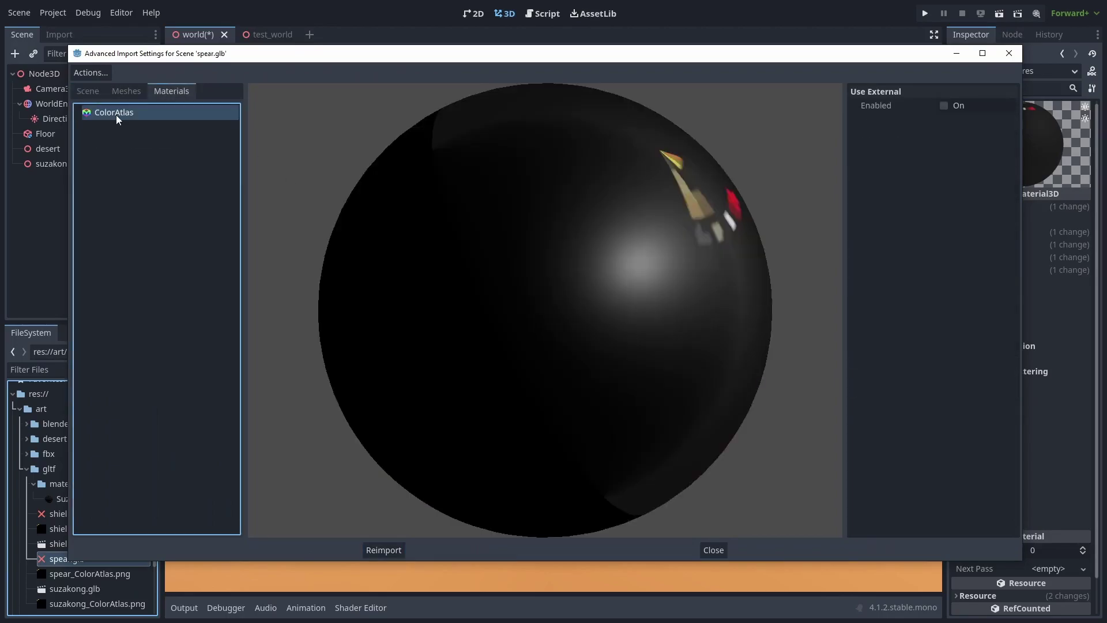
left_click(945, 107)
left_click(1008, 123)
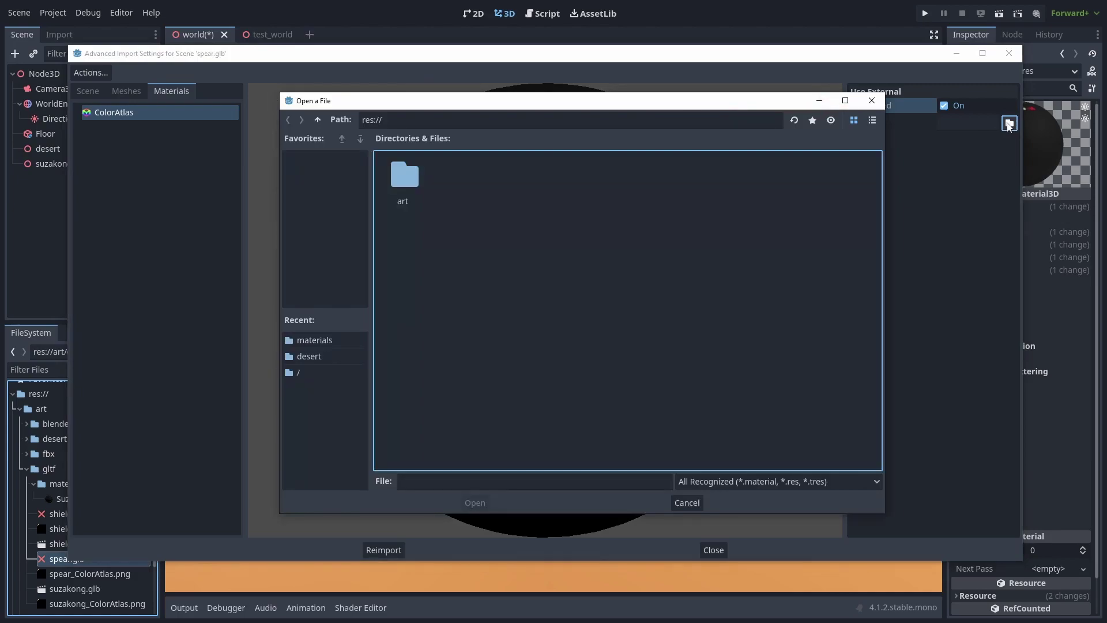
double_click(399, 176)
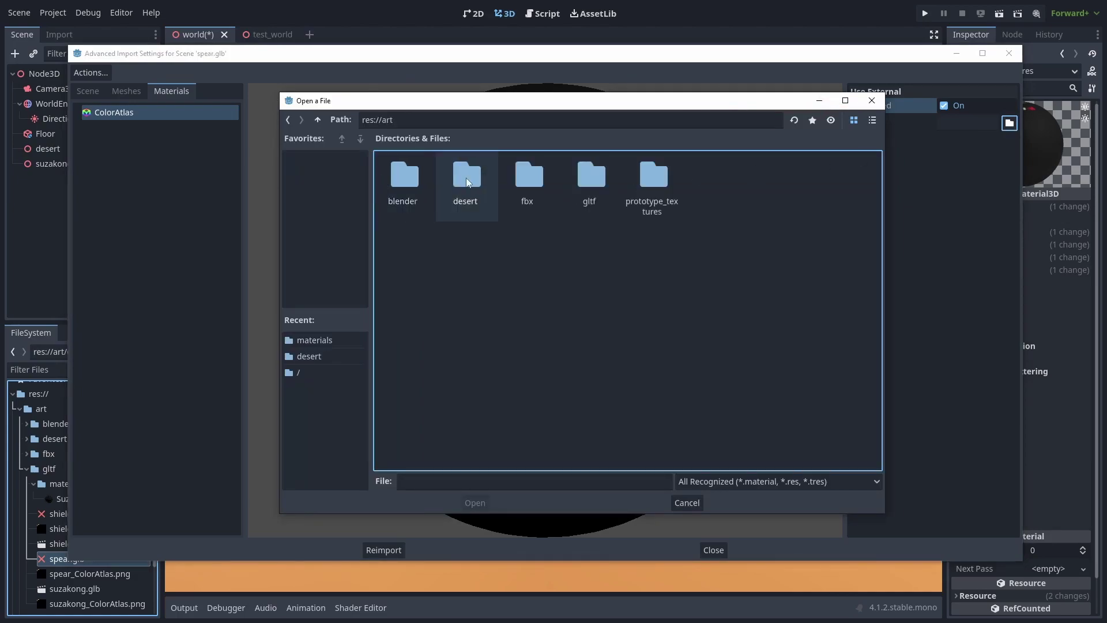
double_click(583, 181)
double_click(405, 179)
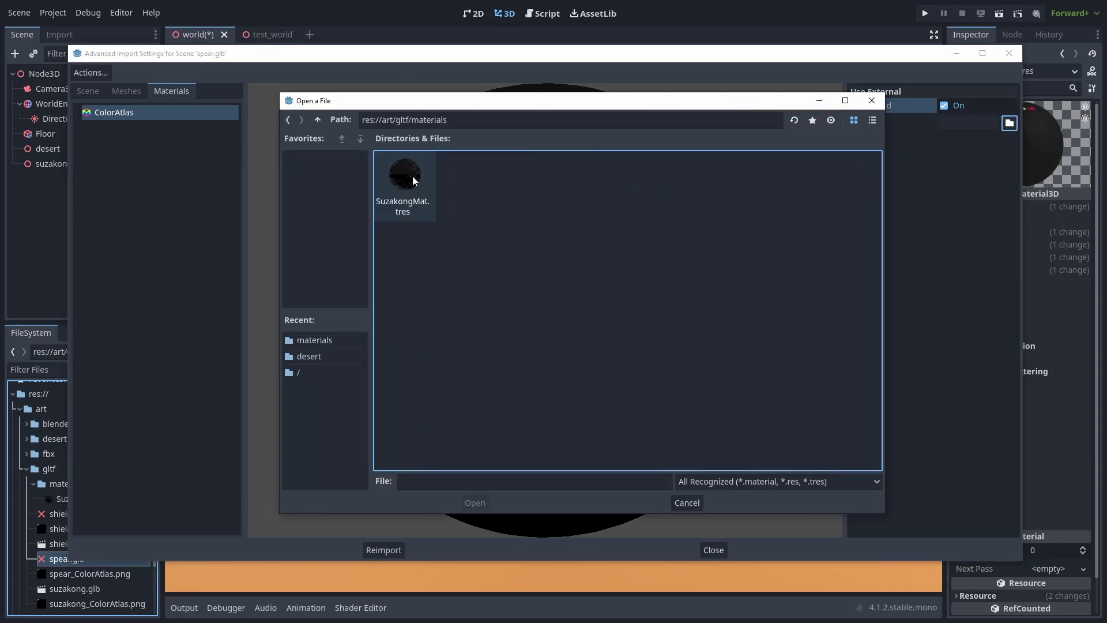
double_click(412, 181)
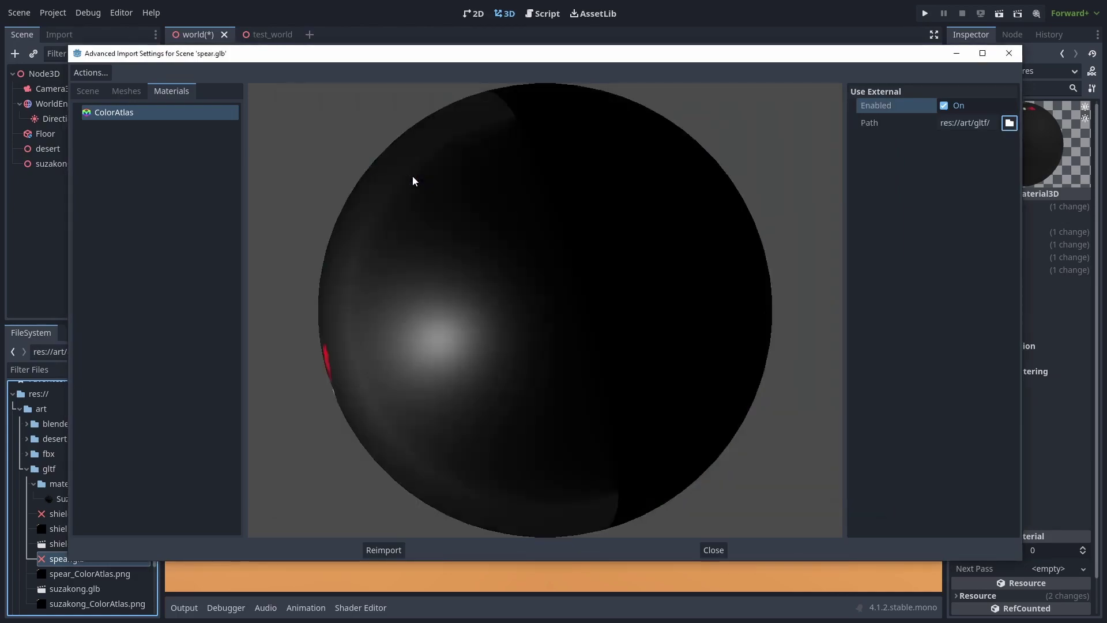
- Set the scene root's Embedded Image Handling to Discard All Textures and reimport
left_click(87, 94)
left_click(114, 112)
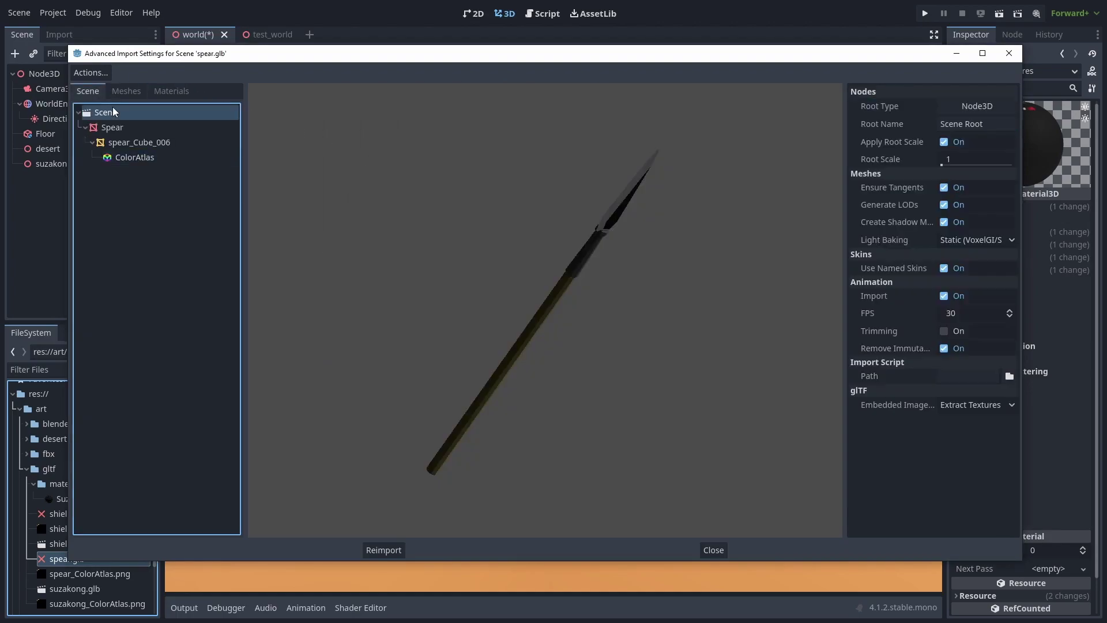
left_click(963, 406)
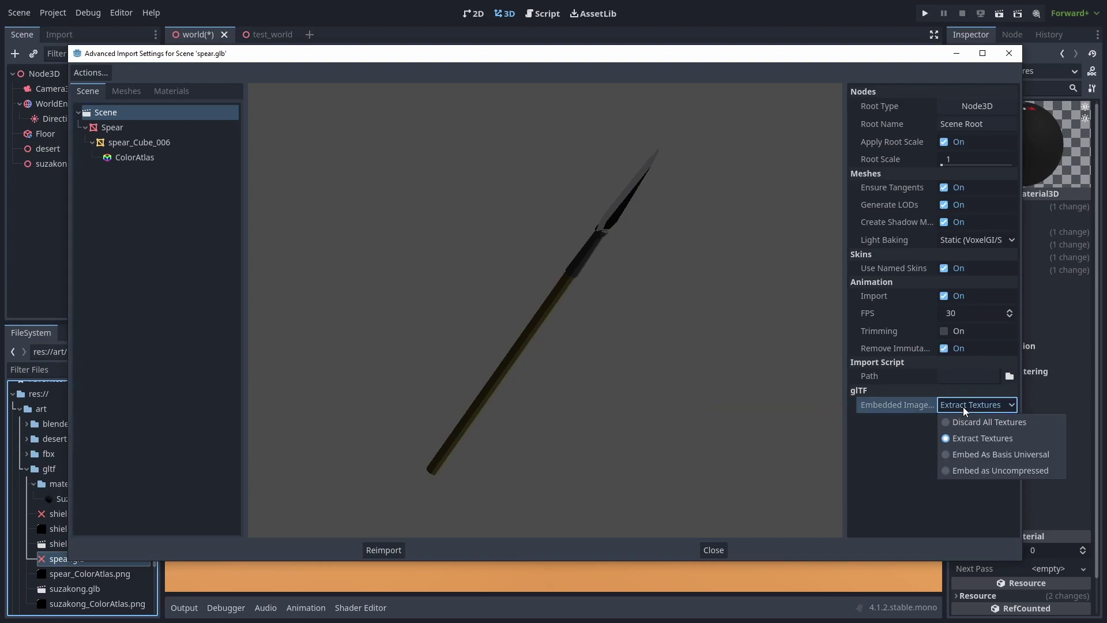
left_click(975, 424)
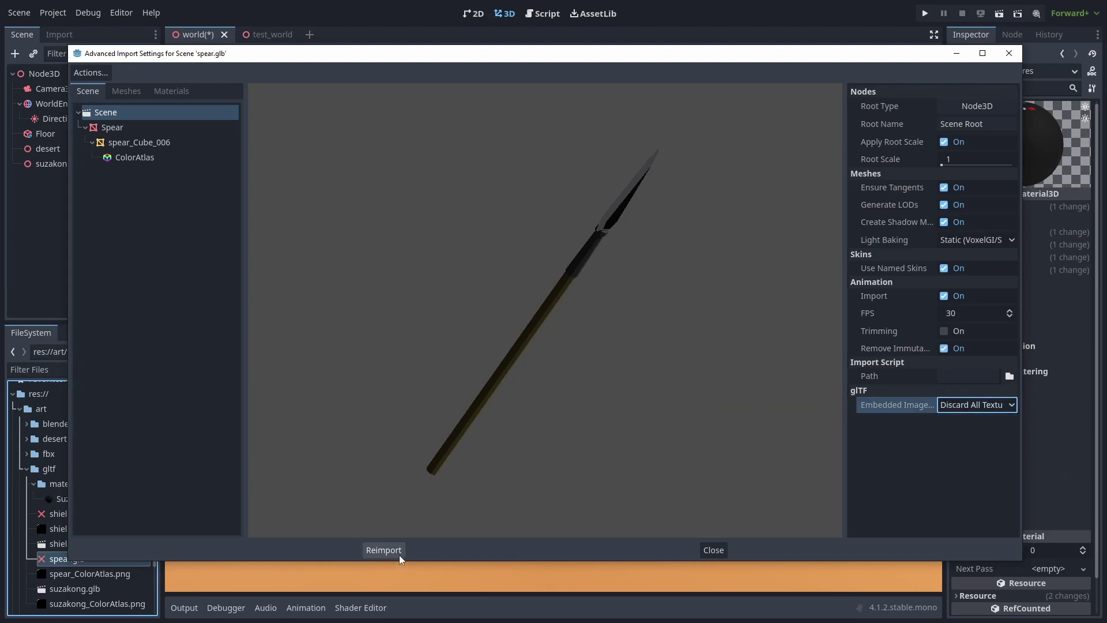
left_click(384, 550)
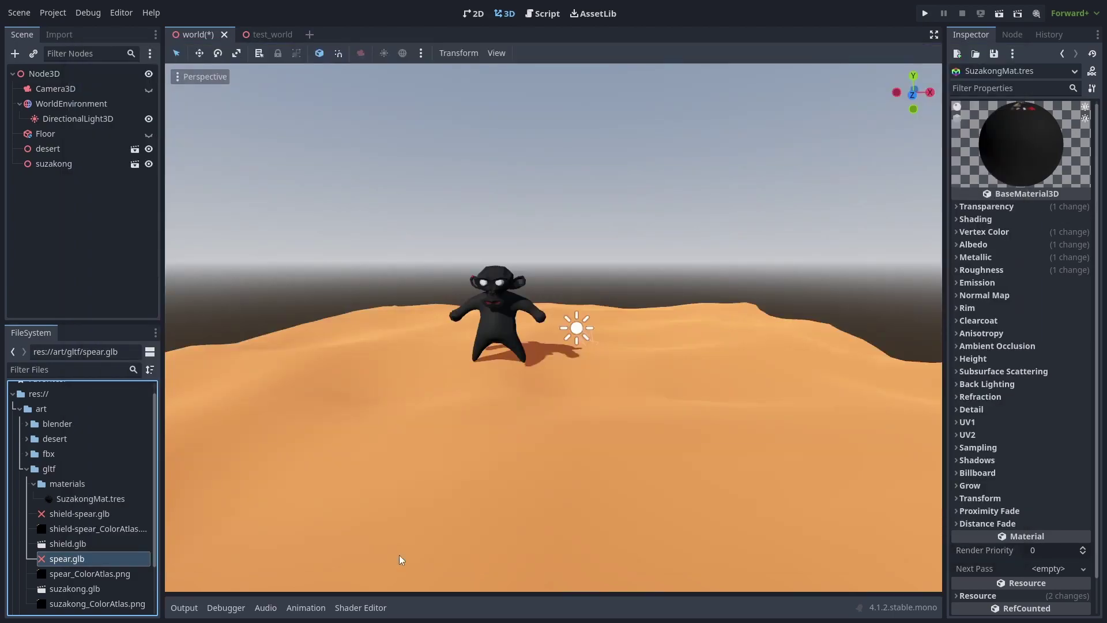
- Delete the shield-spear and spear ColorAtlas PNG textures
left_click(118, 533)
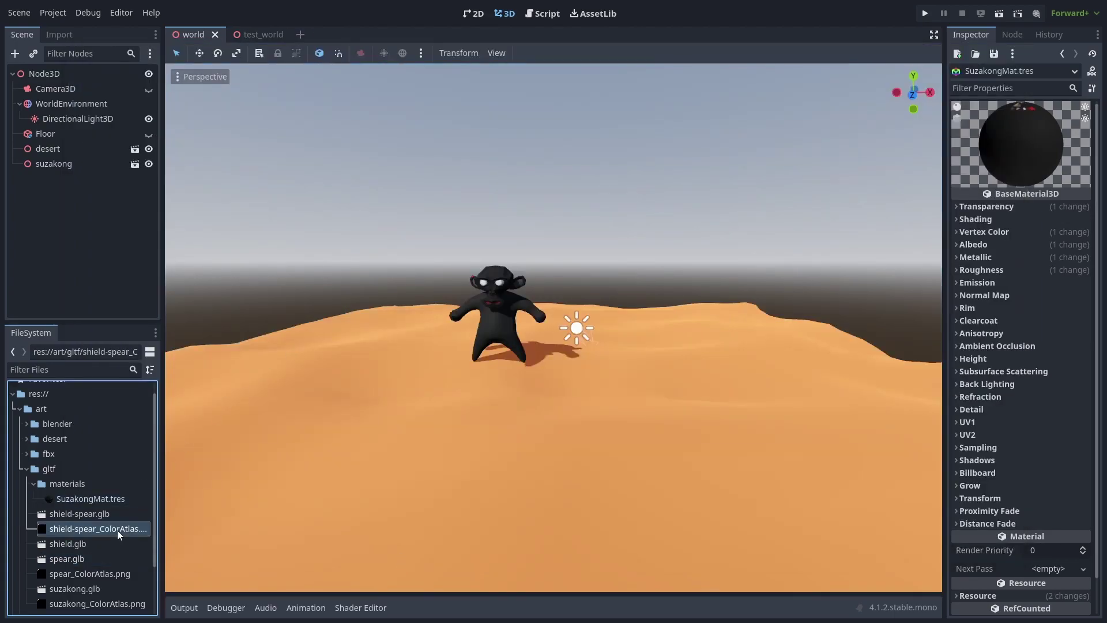
left_click(107, 576, "ctrl")
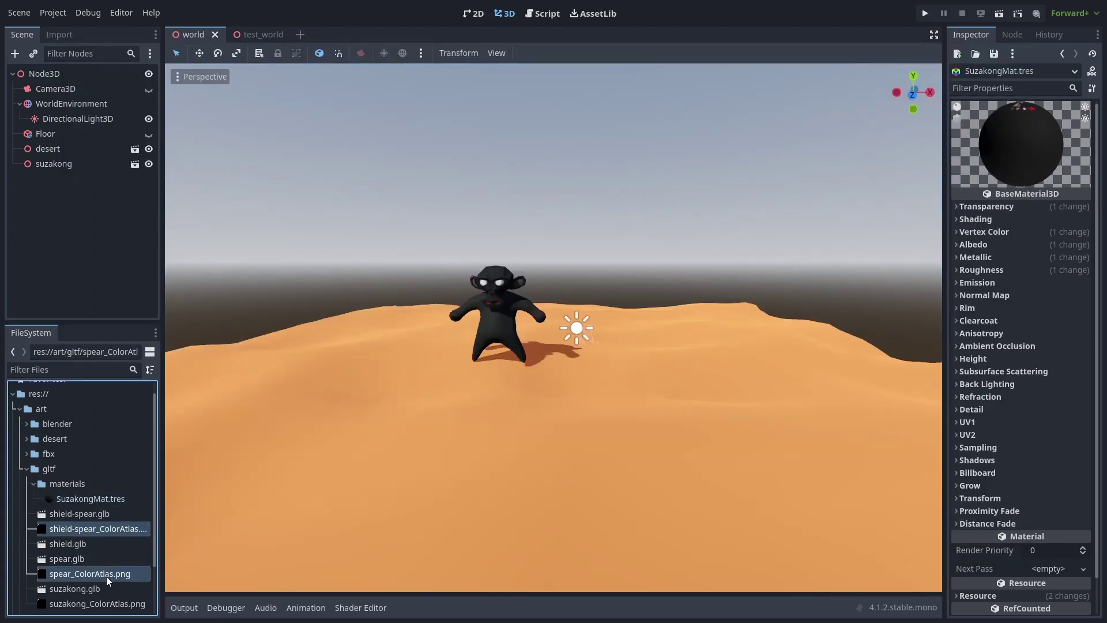
right_click(144, 544)
left_click(190, 556)
left_click(507, 328)
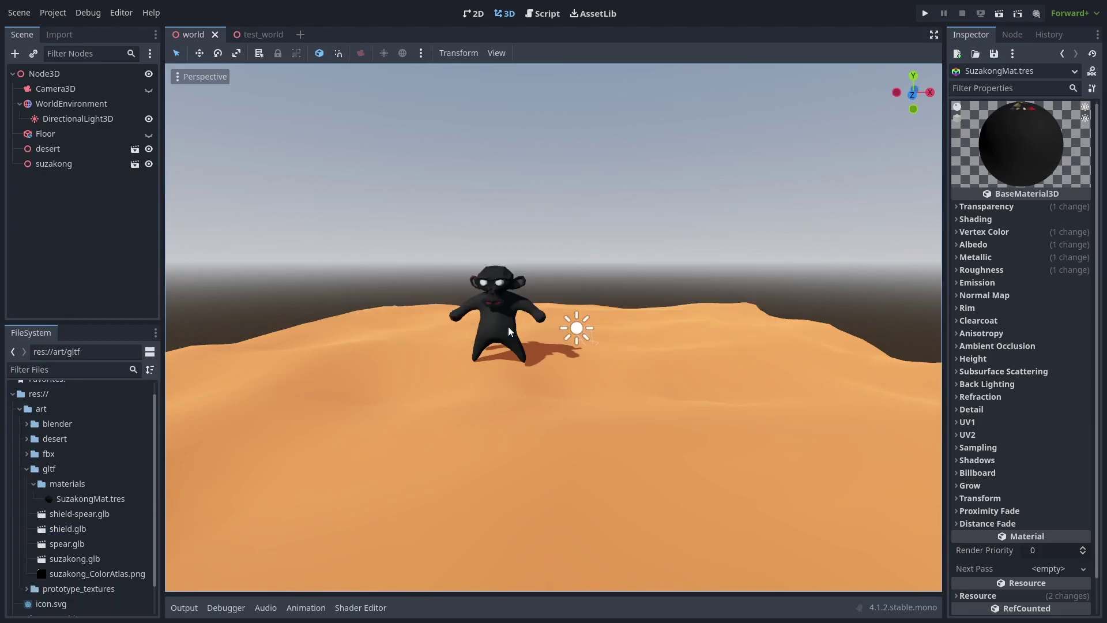
- Place shield-spear.glb in the desert and enable Editable Children on it
left_click_drag(89, 519, 384, 383)
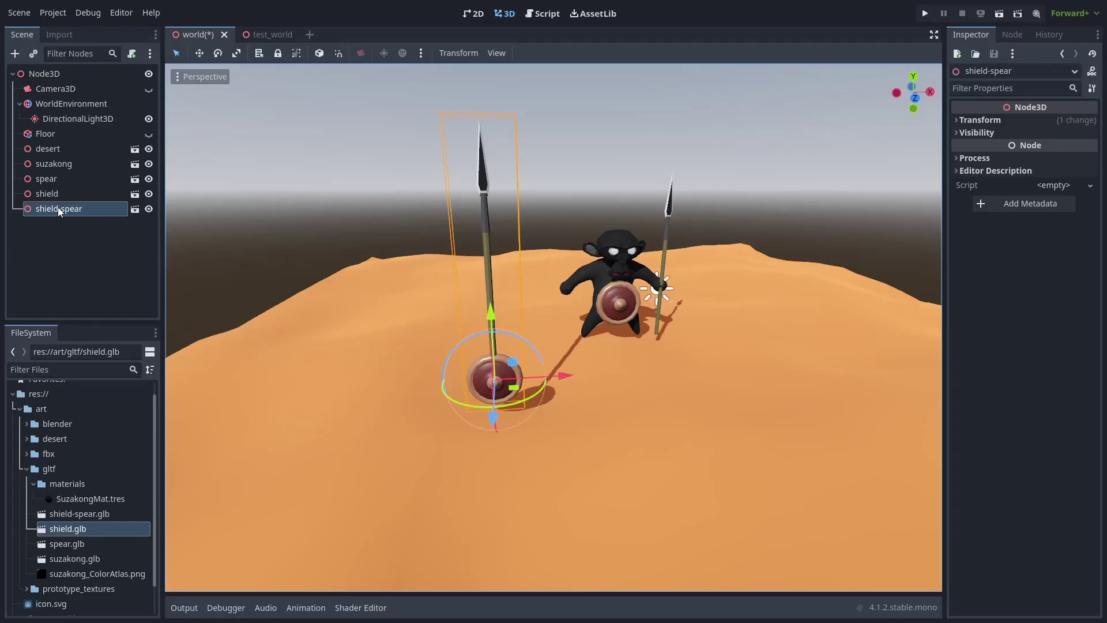
right_click(60, 211)
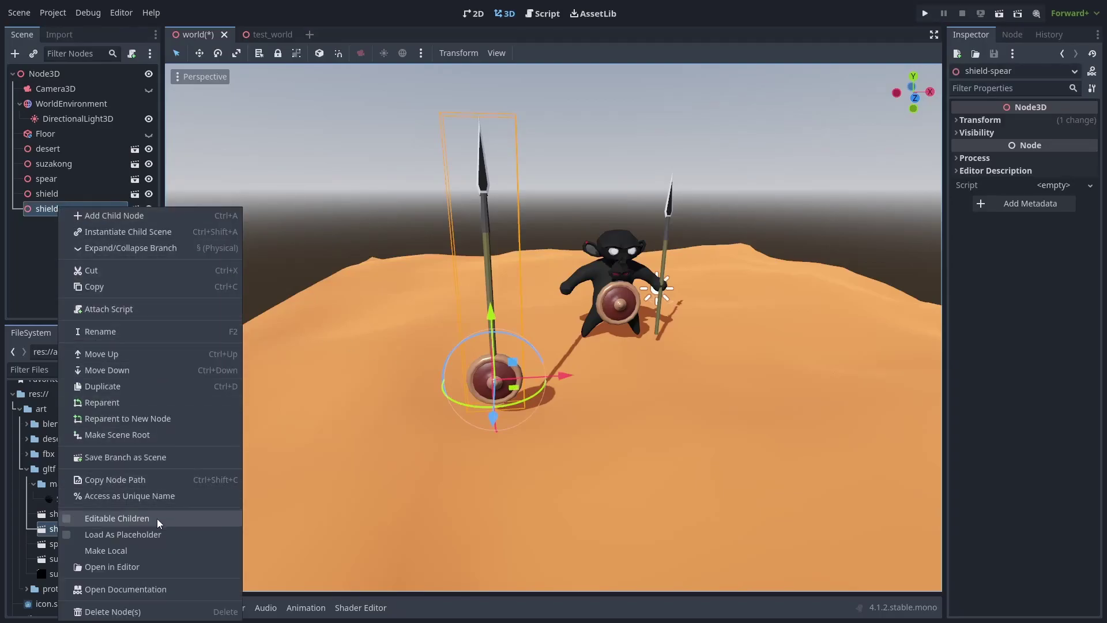
left_click(95, 517)
- Reposition Shield player and Spear in local space, then nudge the whole group along Z
left_click(484, 228)
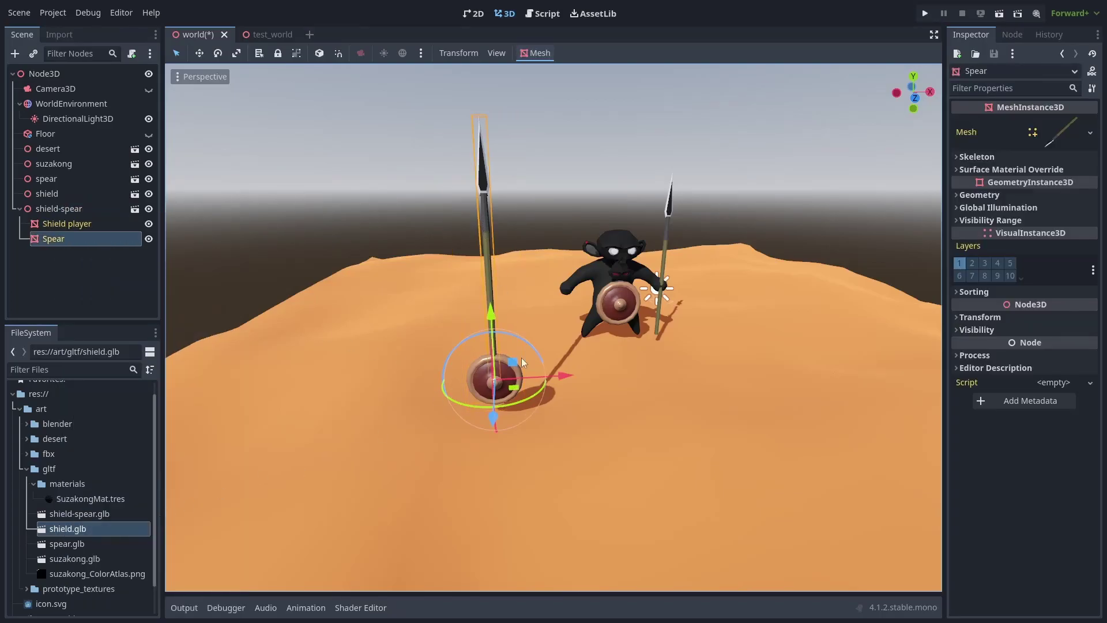
left_click(513, 401)
middle_click_drag(513, 402, 363, 143)
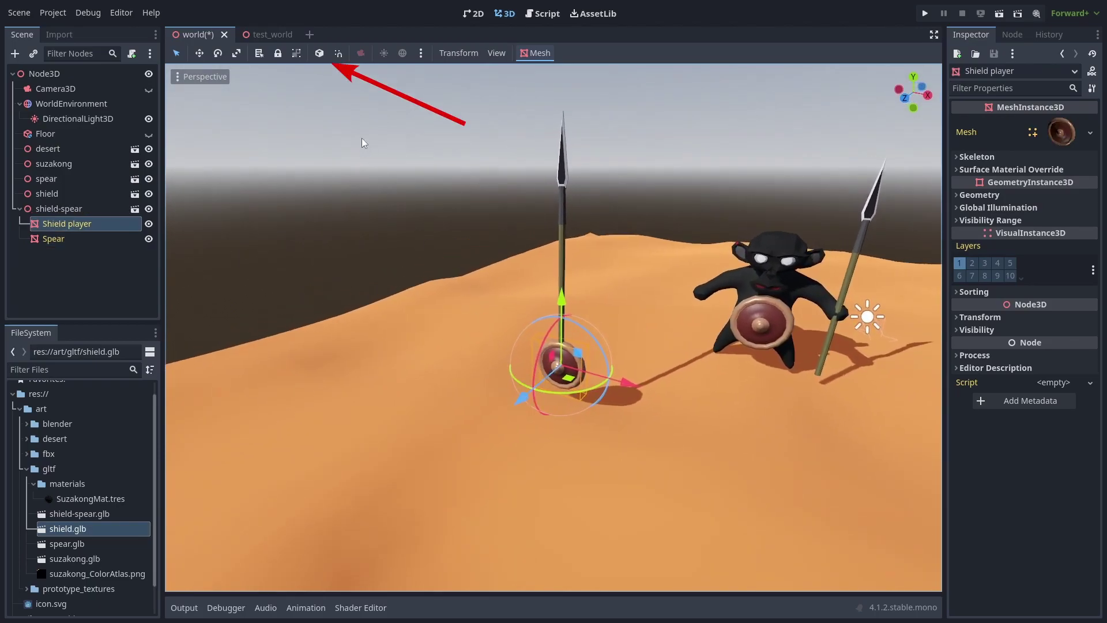
left_click(319, 53)
left_click_drag(522, 398, 548, 279)
left_click(563, 168)
left_click(319, 55)
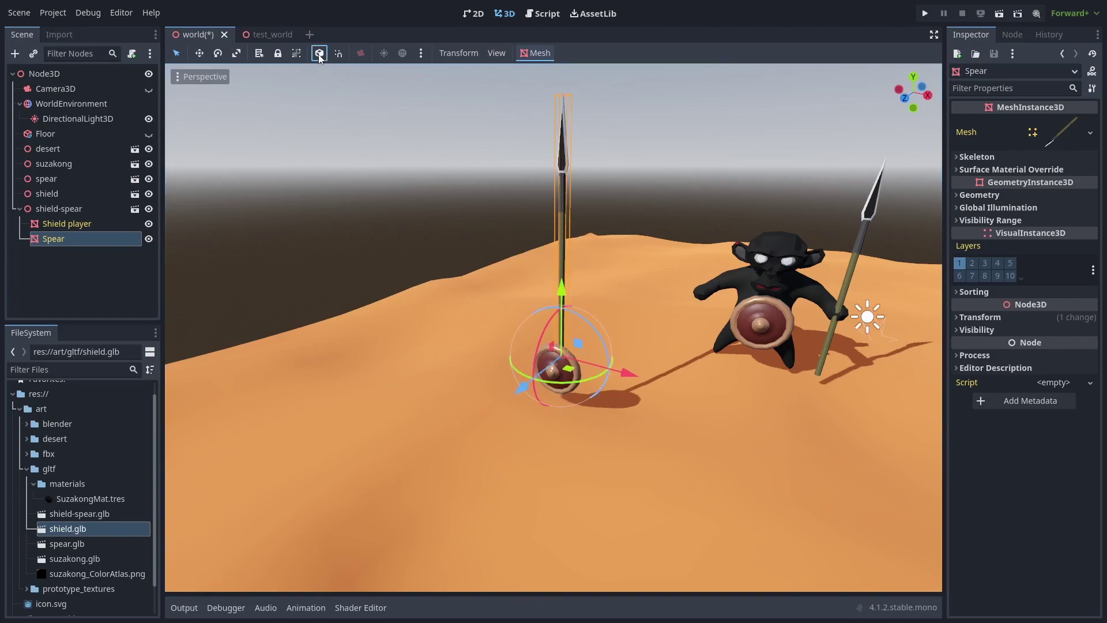
left_click(319, 56)
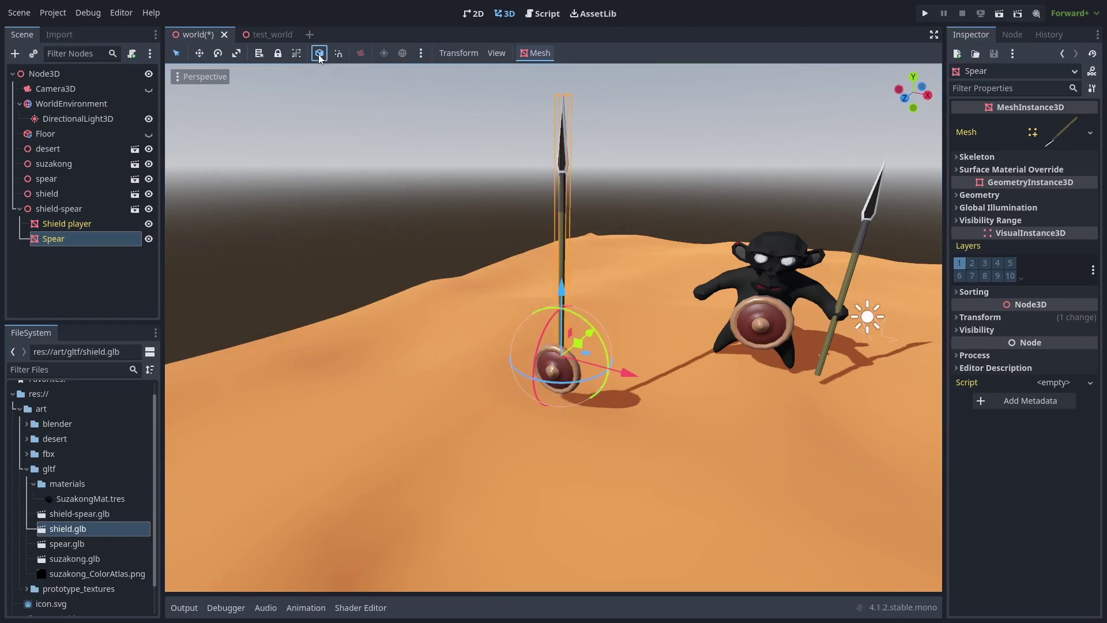
left_click(101, 243)
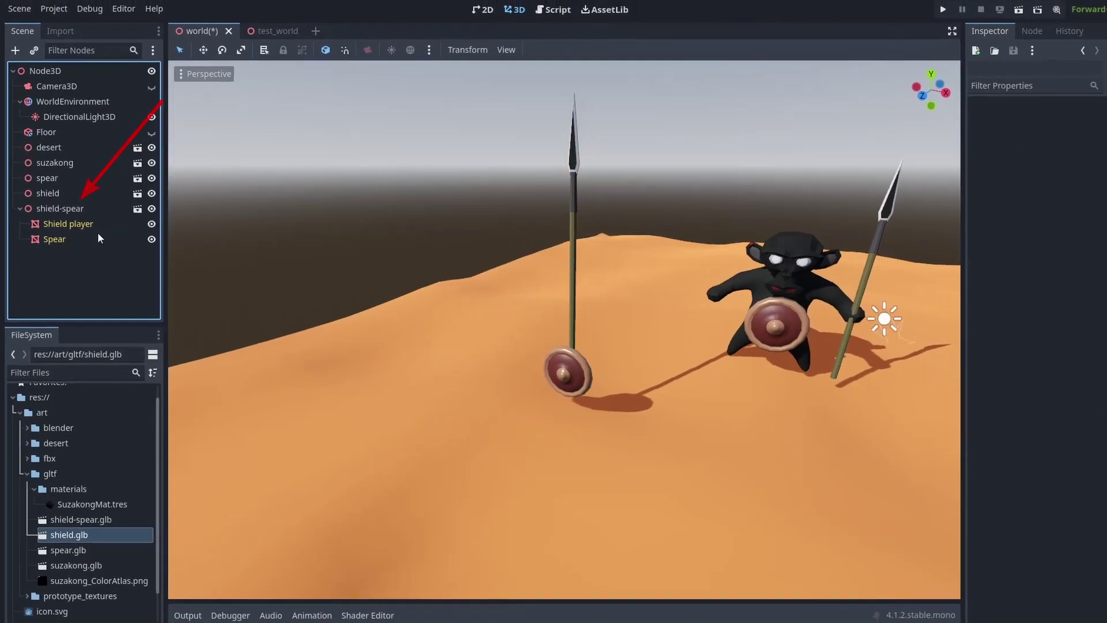
left_click(69, 209)
mouse_move(509, 409)
left_mouse_down()
mouse_move(500, 419)
mouse_move(508, 401)
left_mouse_up()
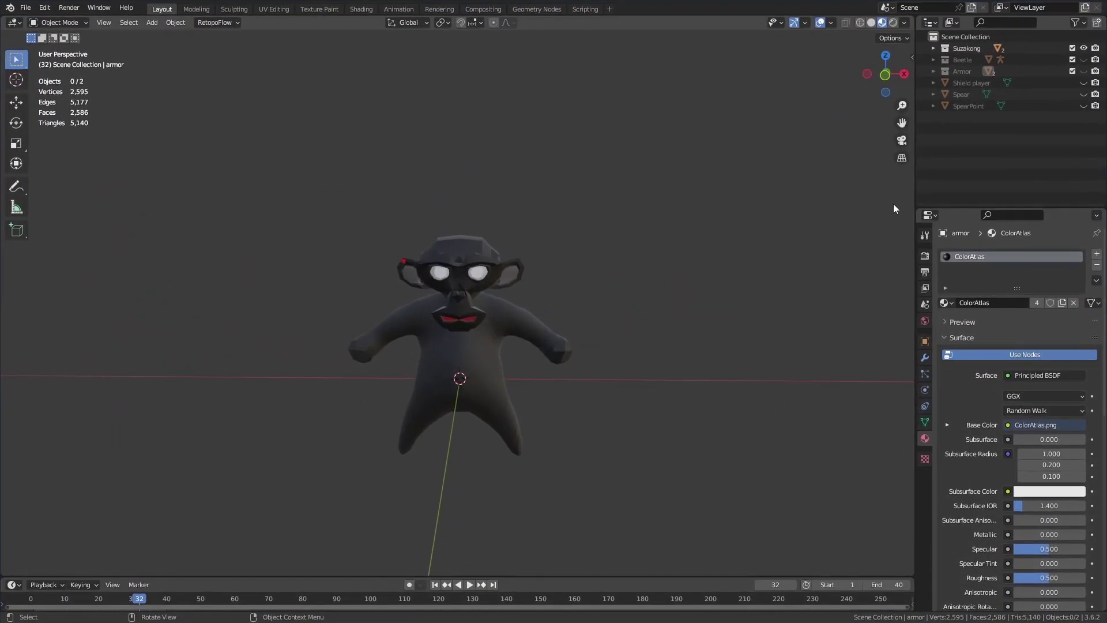
- Unhide Armor, select armor and helmet, and set the glTF export's Images option to None
left_click(1084, 71)
left_click(493, 344)
left_click(476, 234, "shift")
key("q")
left_click(476, 234)
left_click(773, 265)
left_click(776, 296)
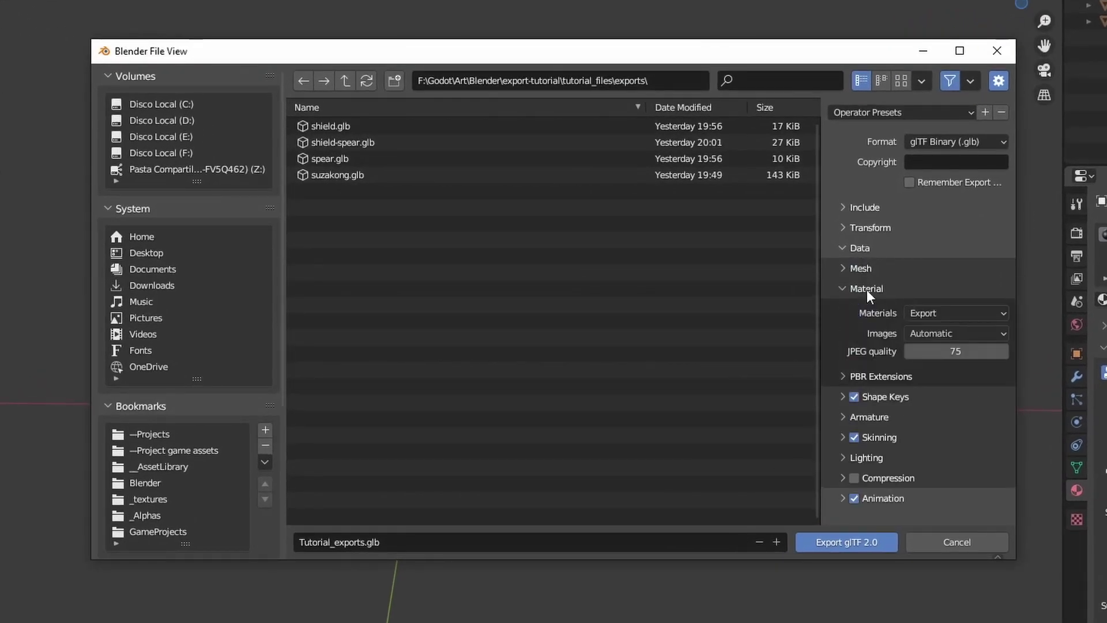
left_click(939, 335)
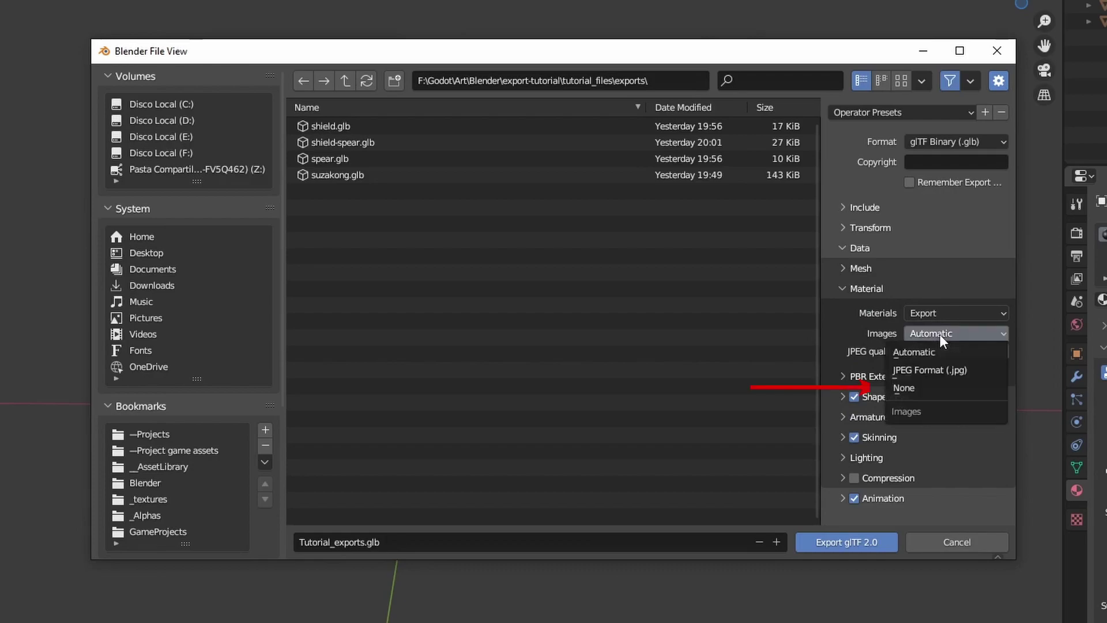
left_click(907, 389)
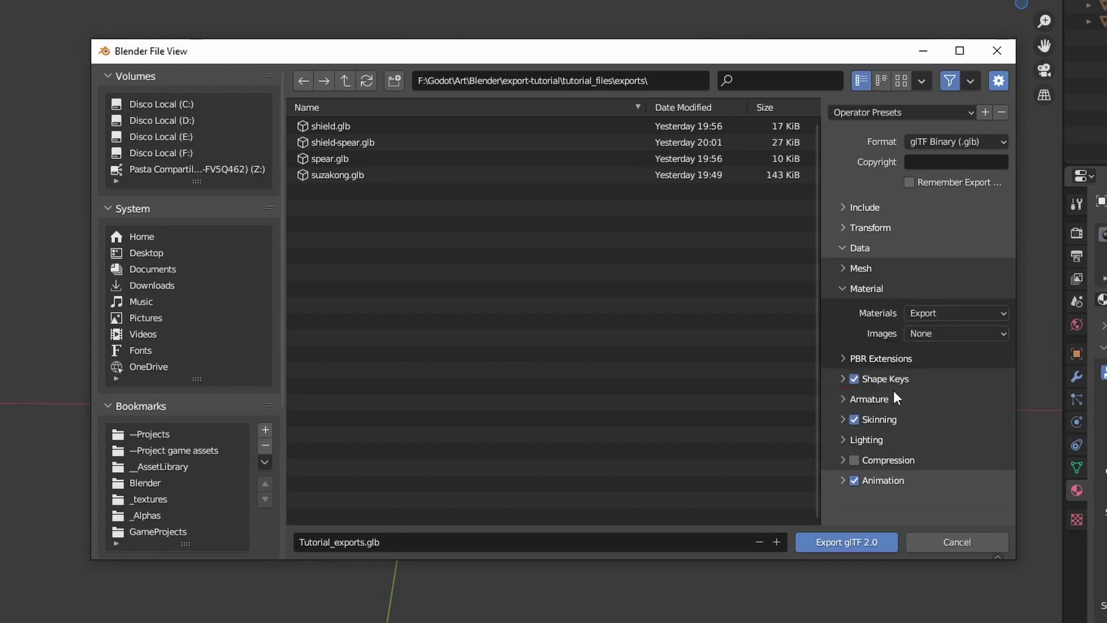
- Export the file as armor-no-img and place it in the Godot desert scene
left_click(384, 541)
key("BackSpace")
type("armor-no-img")
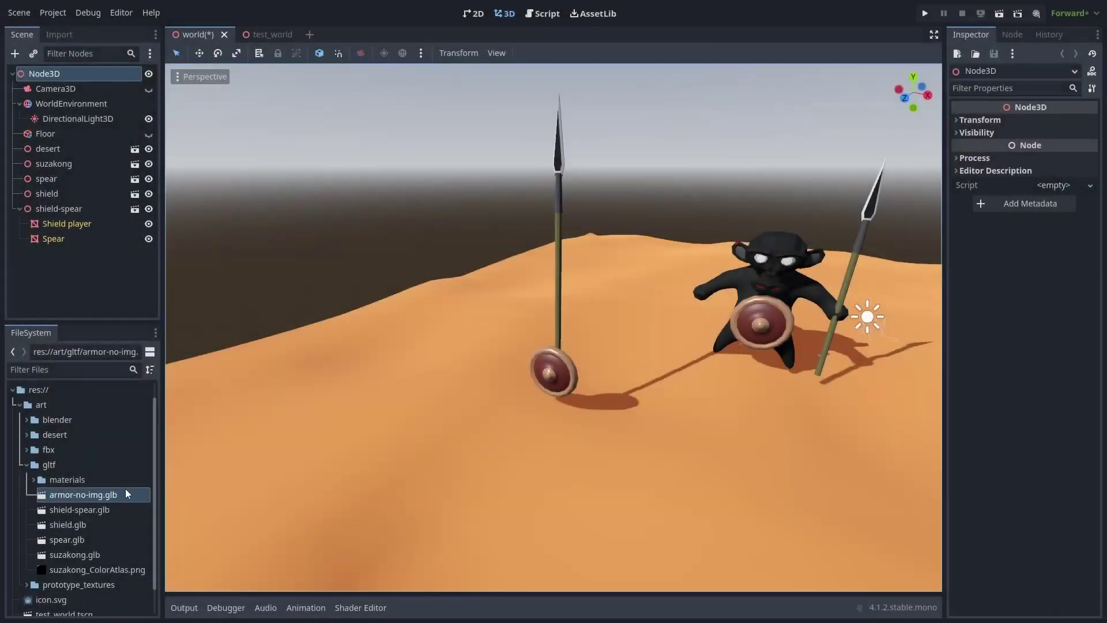
left_click_drag(125, 494, 483, 354)
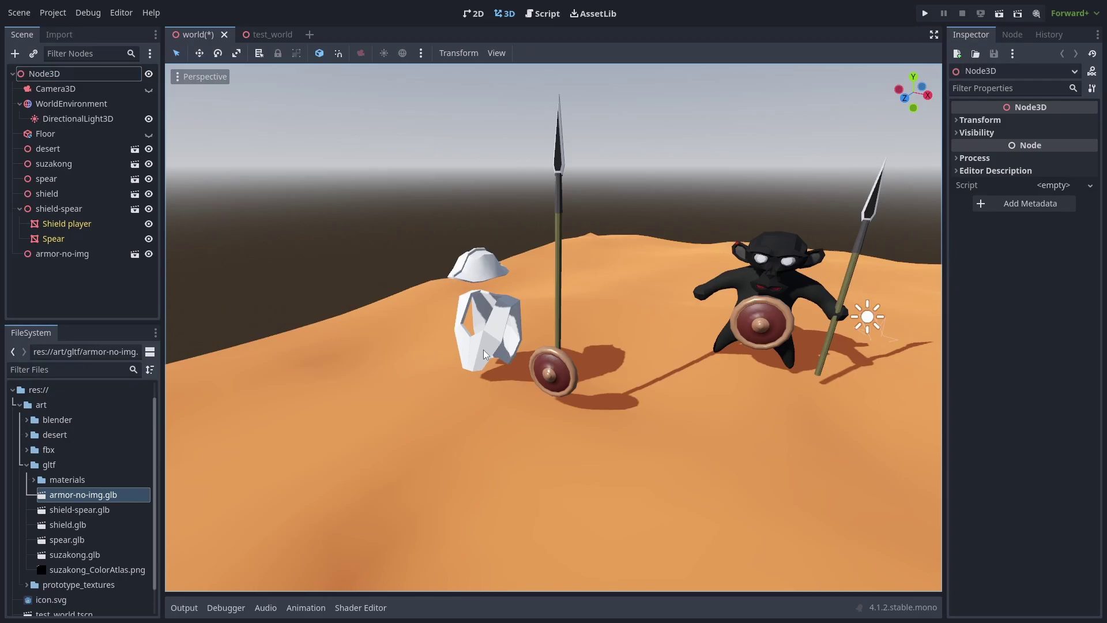
- Switch armor-no-img.glb's ColorAtlas to the external SuzakongMat.tres material and reimport
double_click(125, 499)
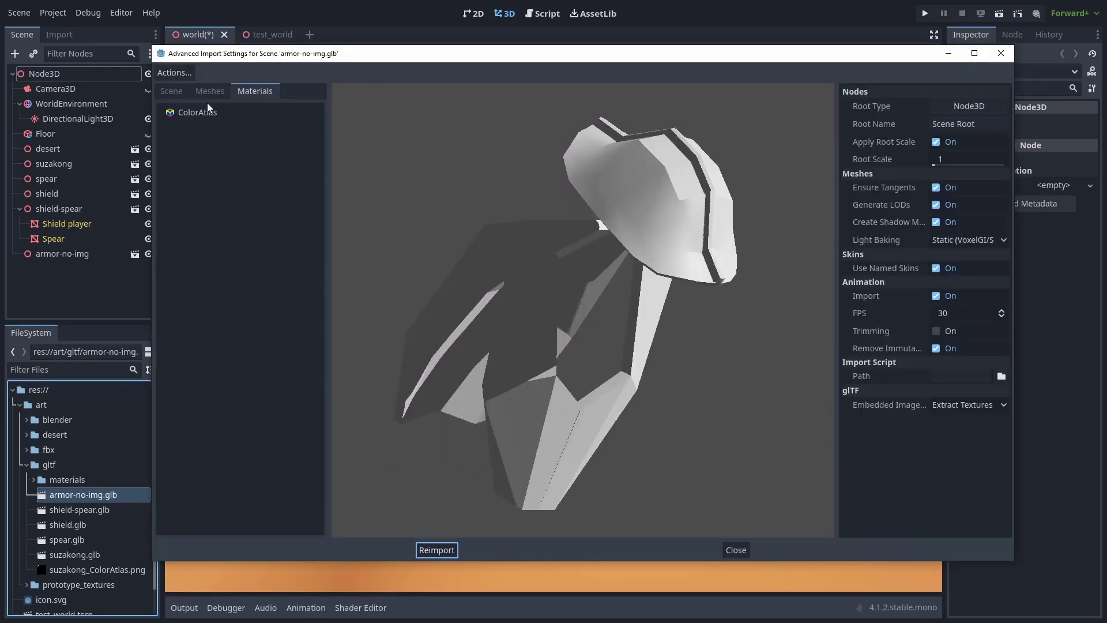
left_click(205, 115)
left_click(946, 112)
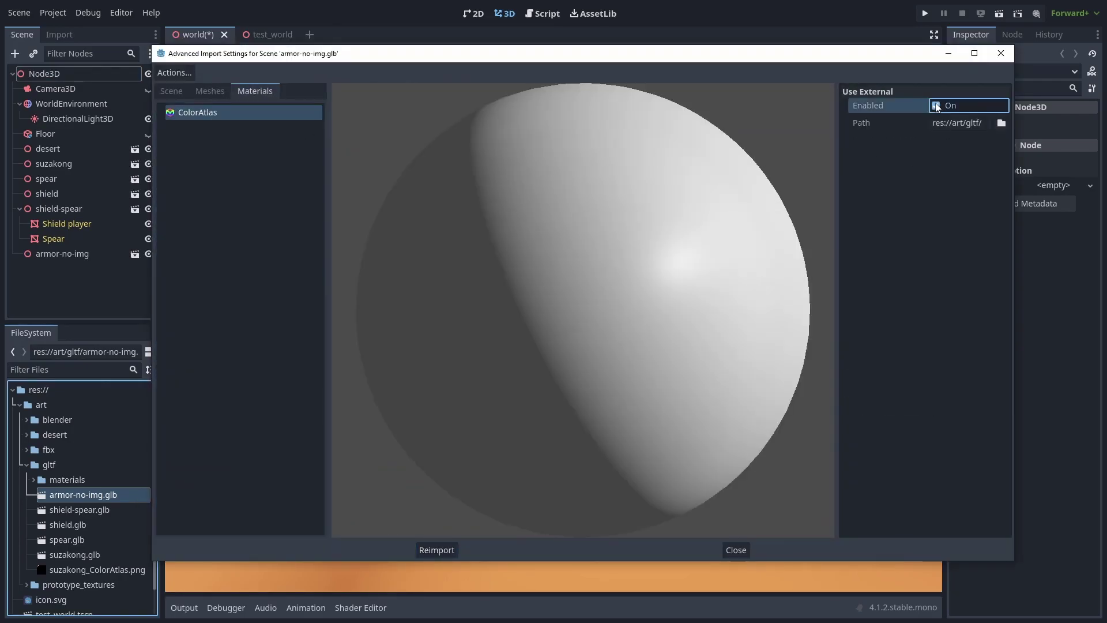
left_click(1001, 123)
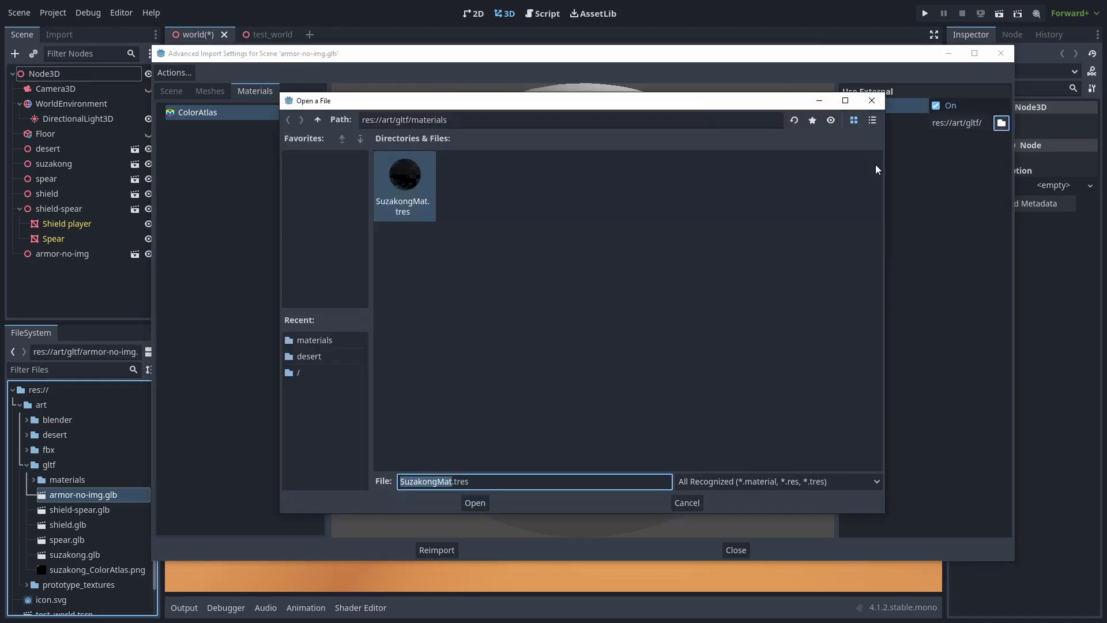
double_click(404, 179)
left_click(436, 549)
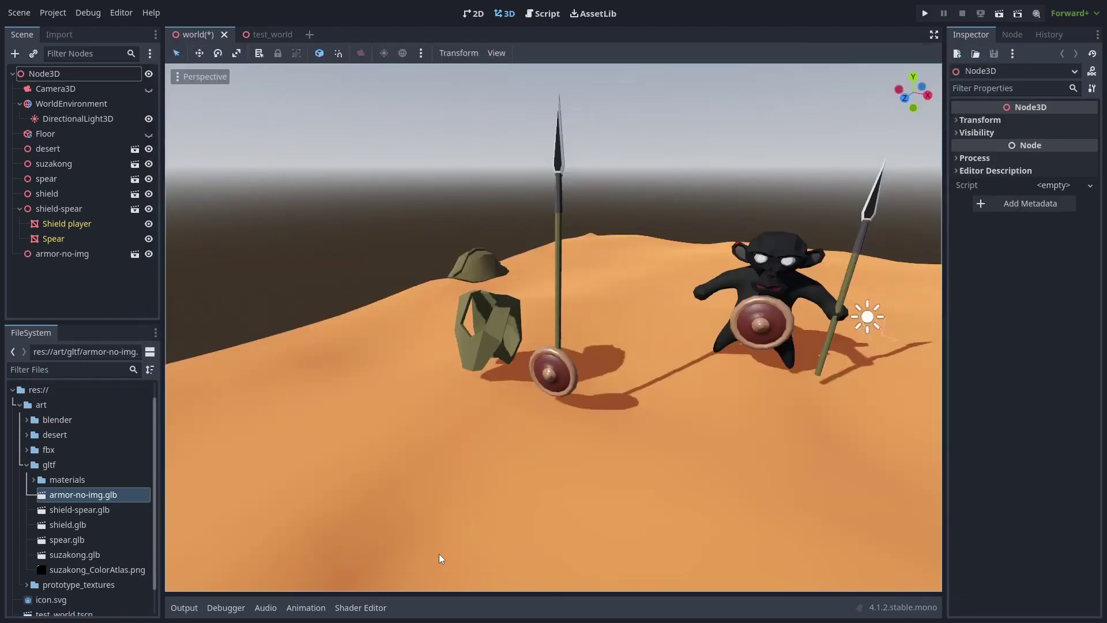
left_click(487, 344)
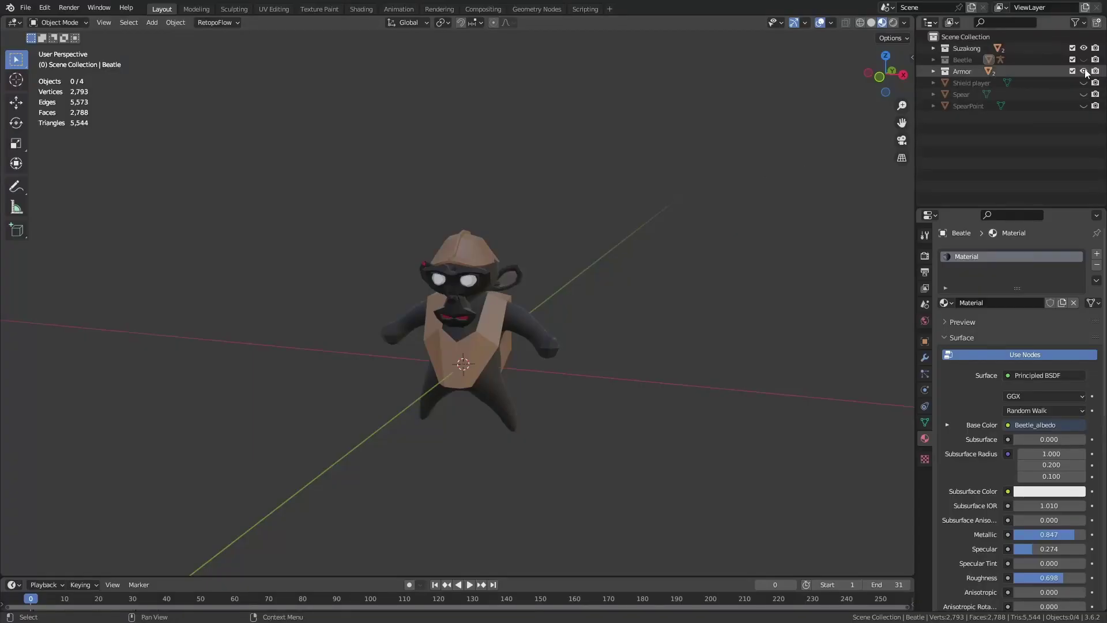
- Show only the Beetle, select its armature, and preview its animation in the Animation workspace
left_click(1084, 60)
left_click(1084, 47)
left_click(1084, 60)
middle_click_drag(694, 261, 603, 283)
left_click(555, 384)
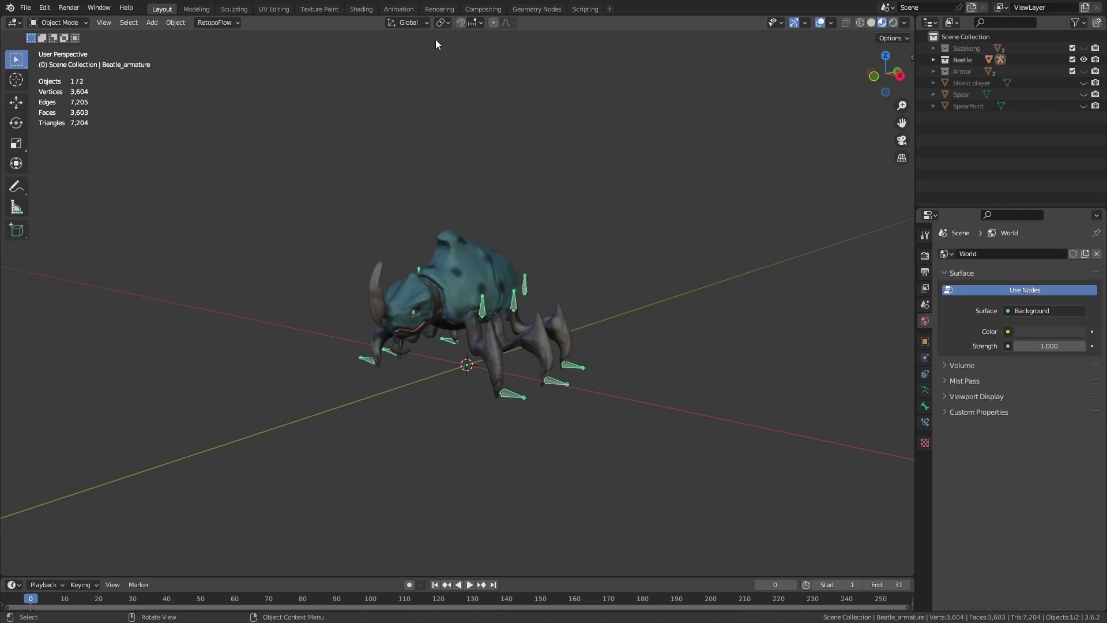
left_click(399, 9)
key("space")
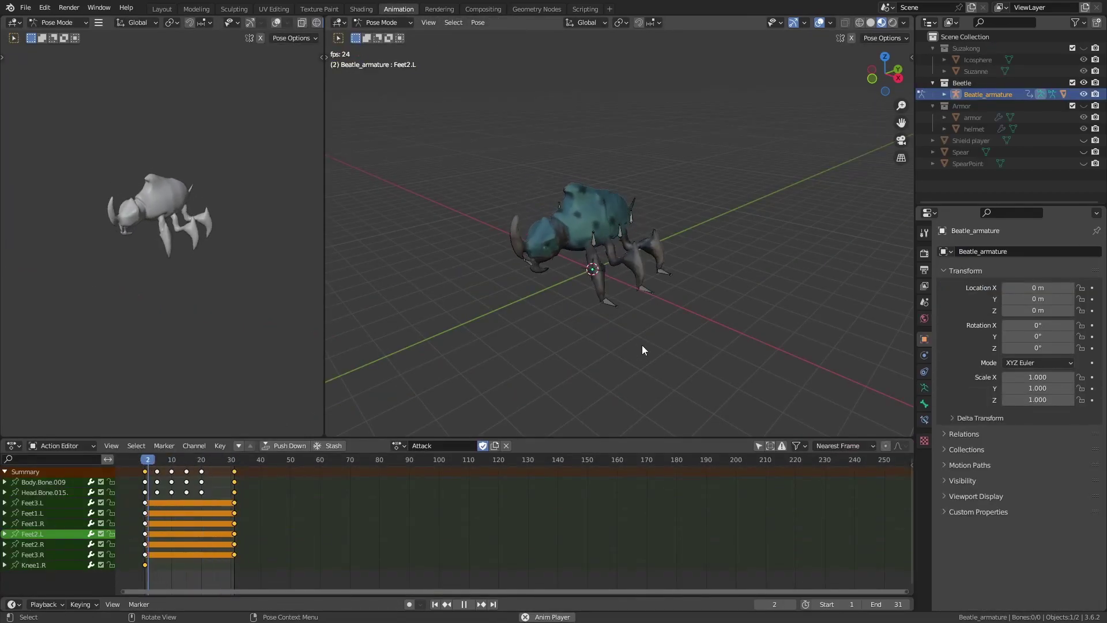
key("space")
- Switch to the Walk action, raise the end frame to 100, and rename it Walk-loop
left_click(398, 445)
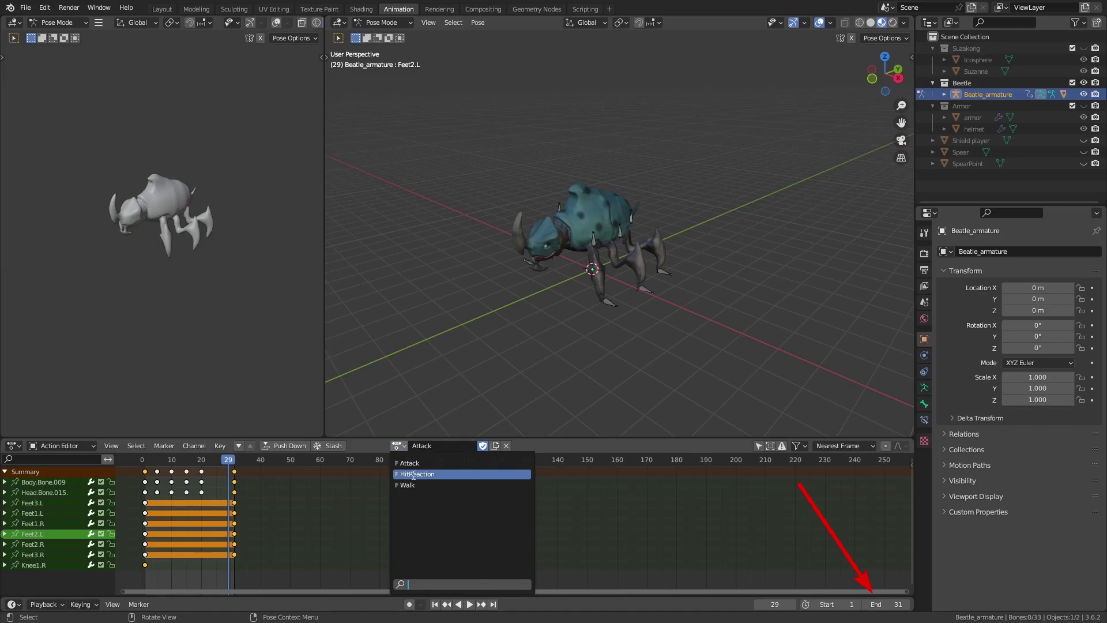
left_click(413, 481)
key("space")
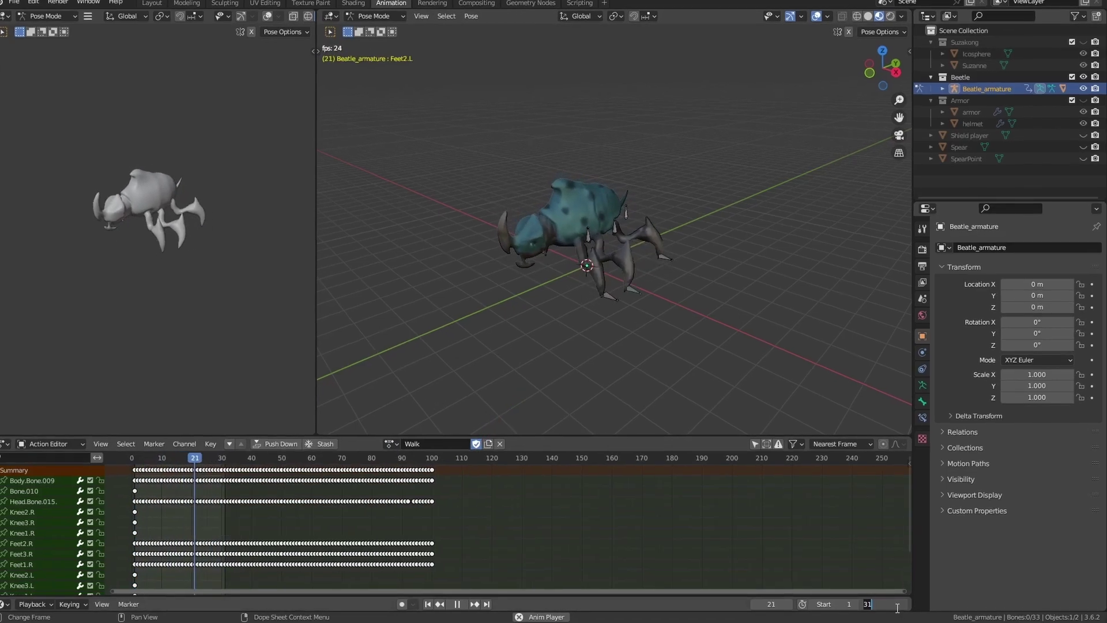
left_click_drag(898, 604, 895, 604)
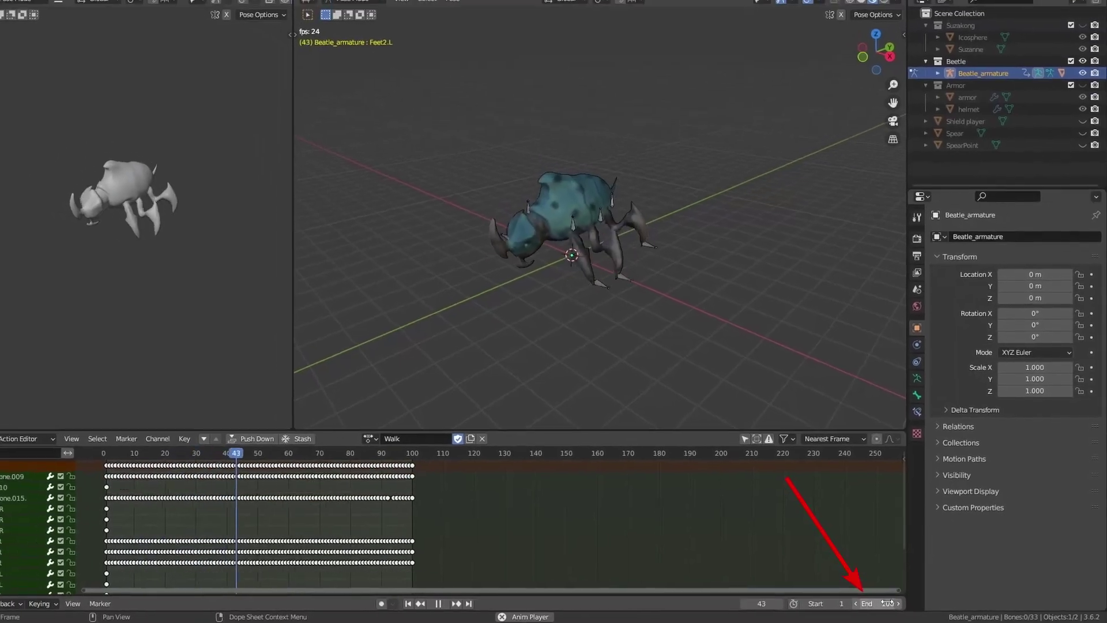
left_click(438, 440)
type("-loop")
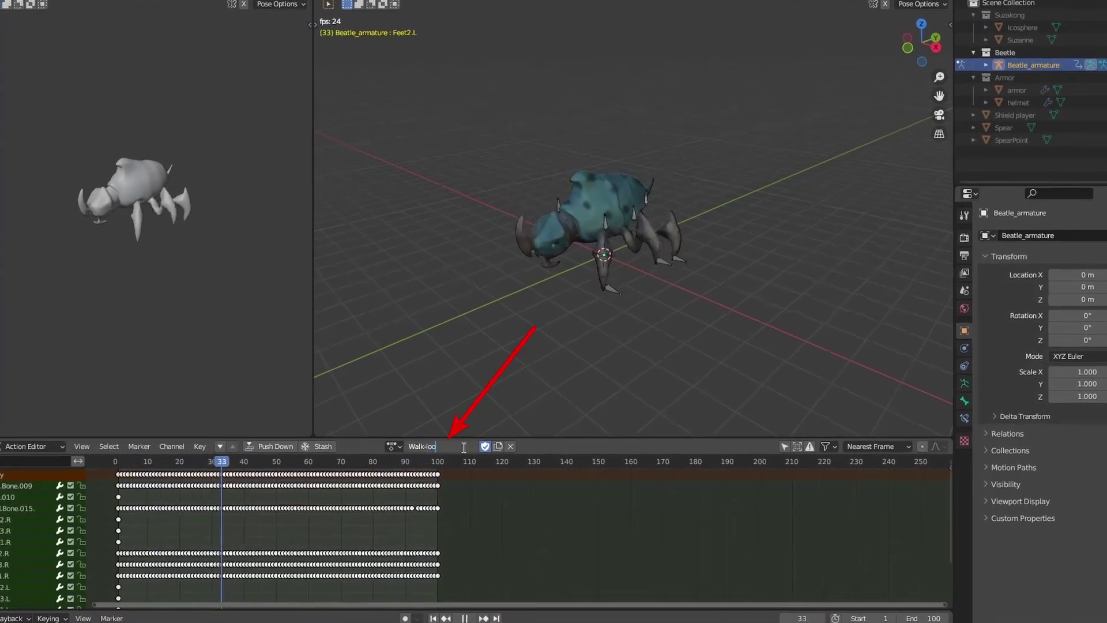
key("Return")
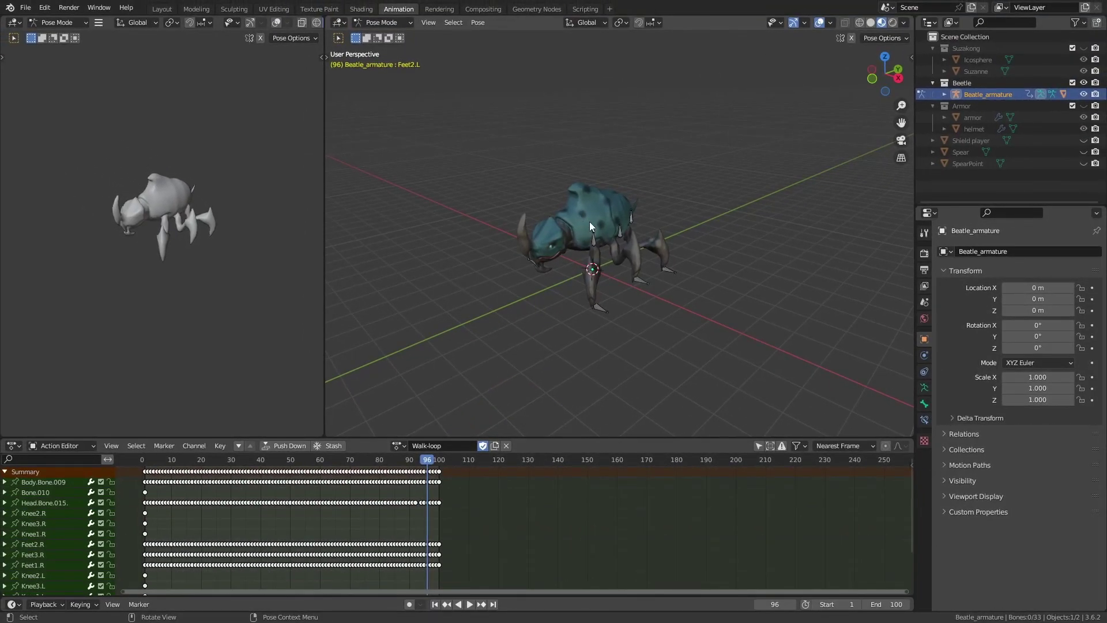
left_click(593, 262)
left_click_drag(536, 337, 671, 172)
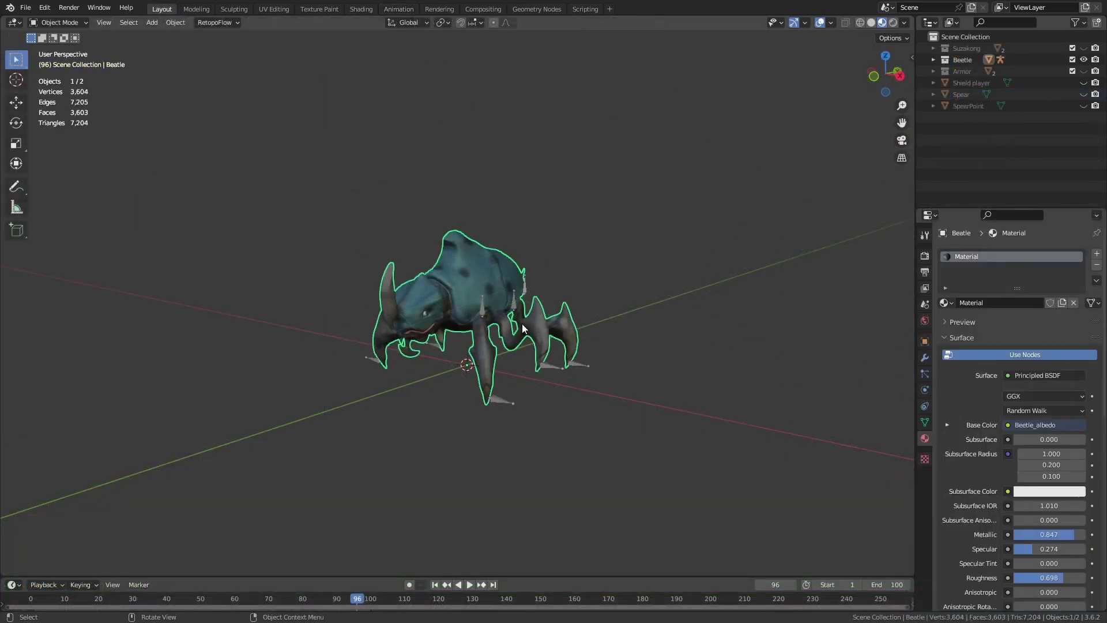
- Select the Beetle armature together with its child hierarchy
left_click(503, 404, "shift")
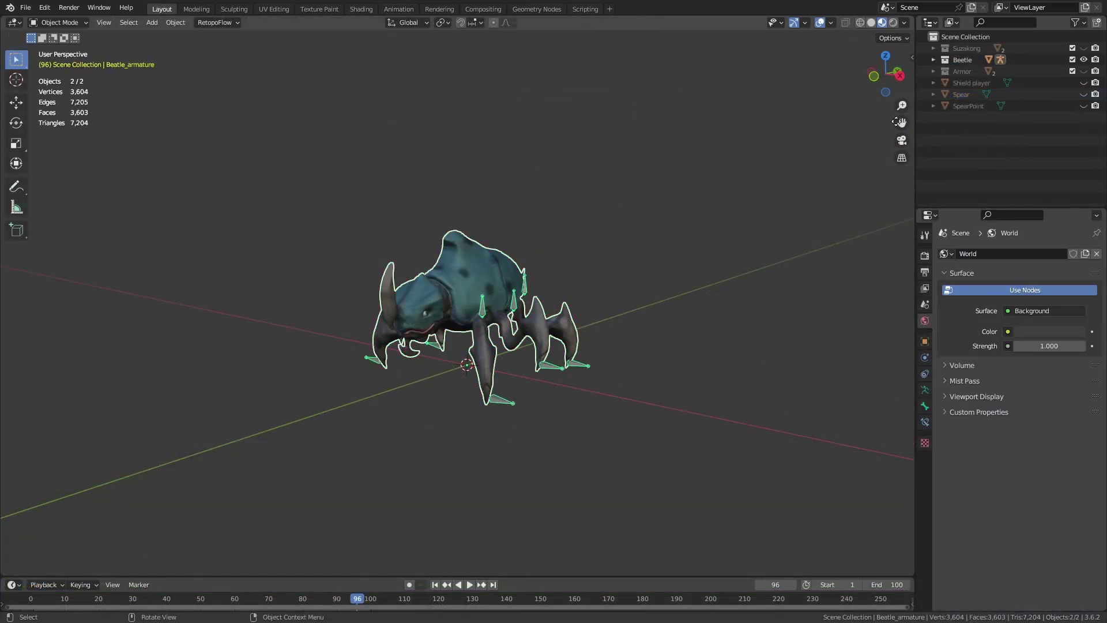
left_click(934, 58)
right_click(981, 74)
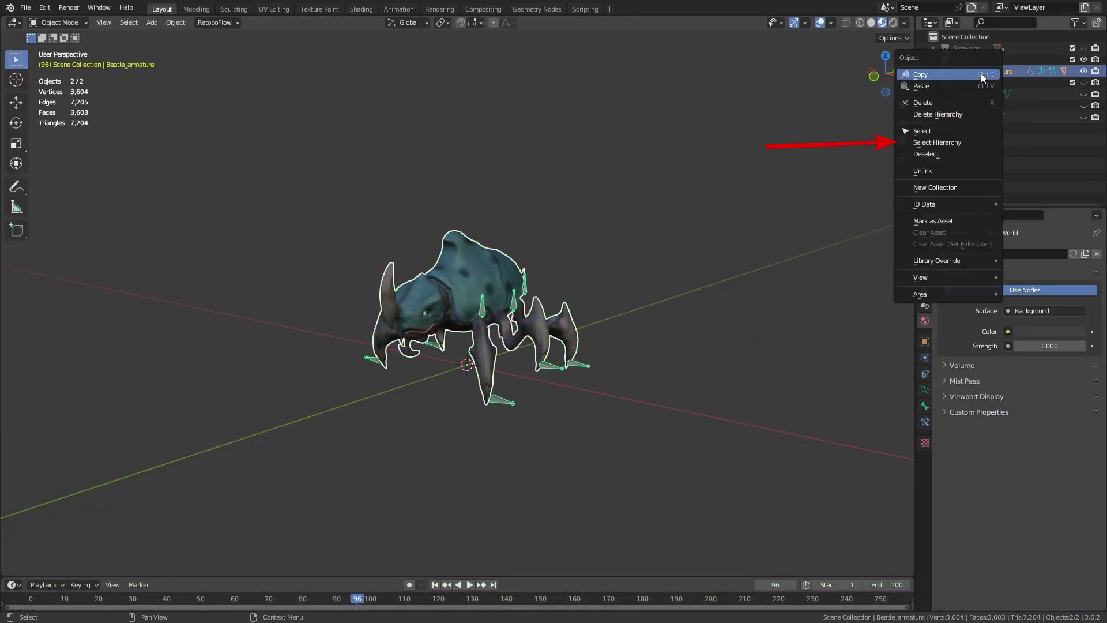
left_click(946, 141)
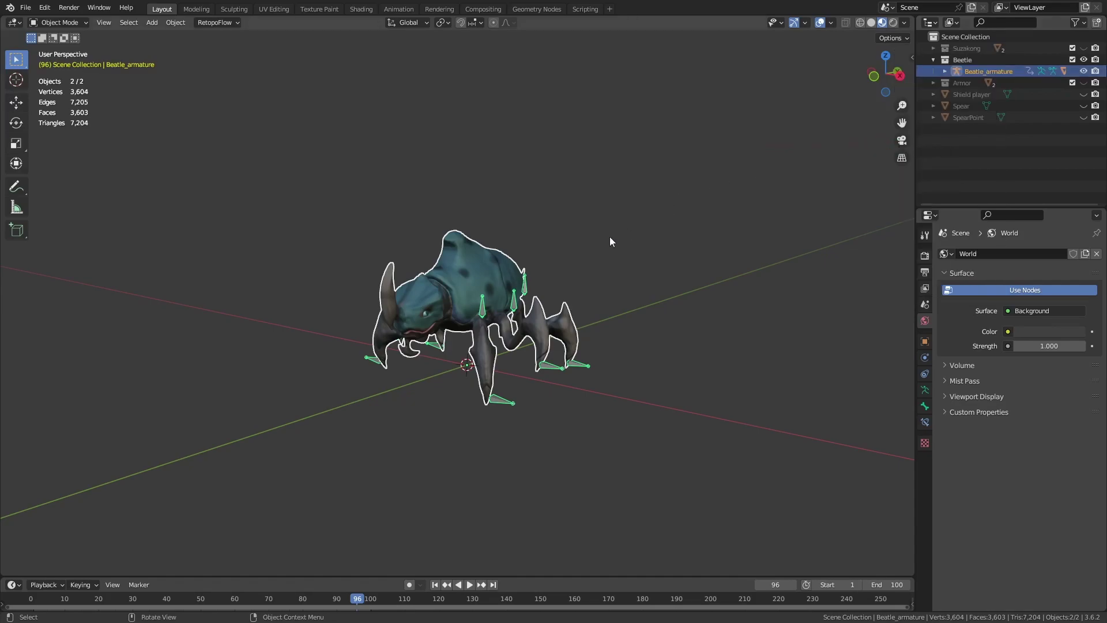
- Start a glTF 2.0 export of the beetle and review its include and mesh options
left_click(25, 8)
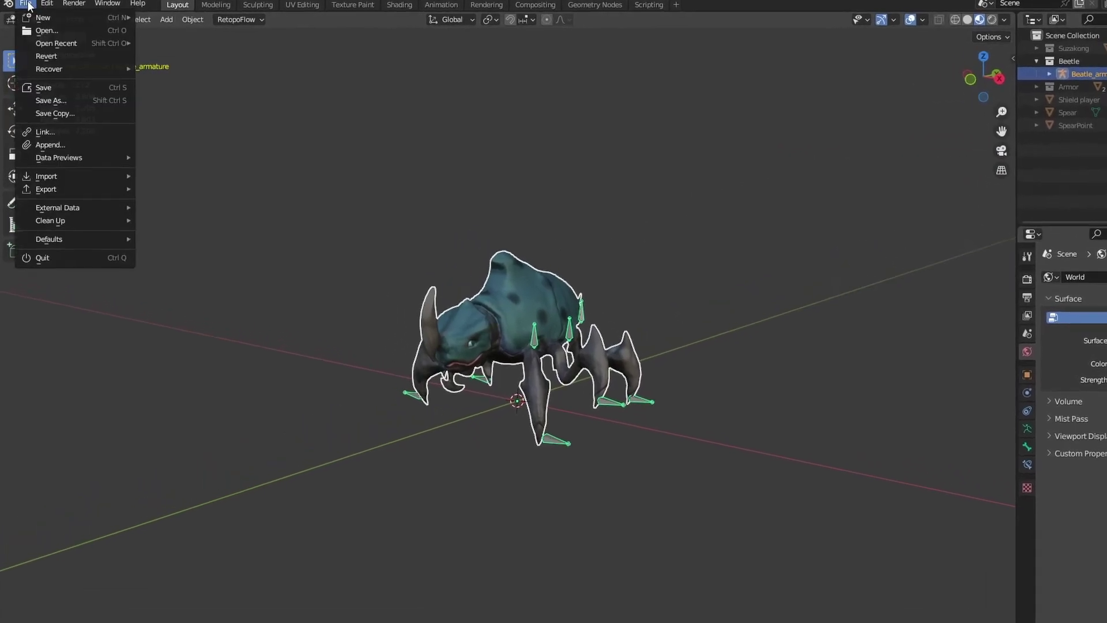
mouse_move(105, 192)
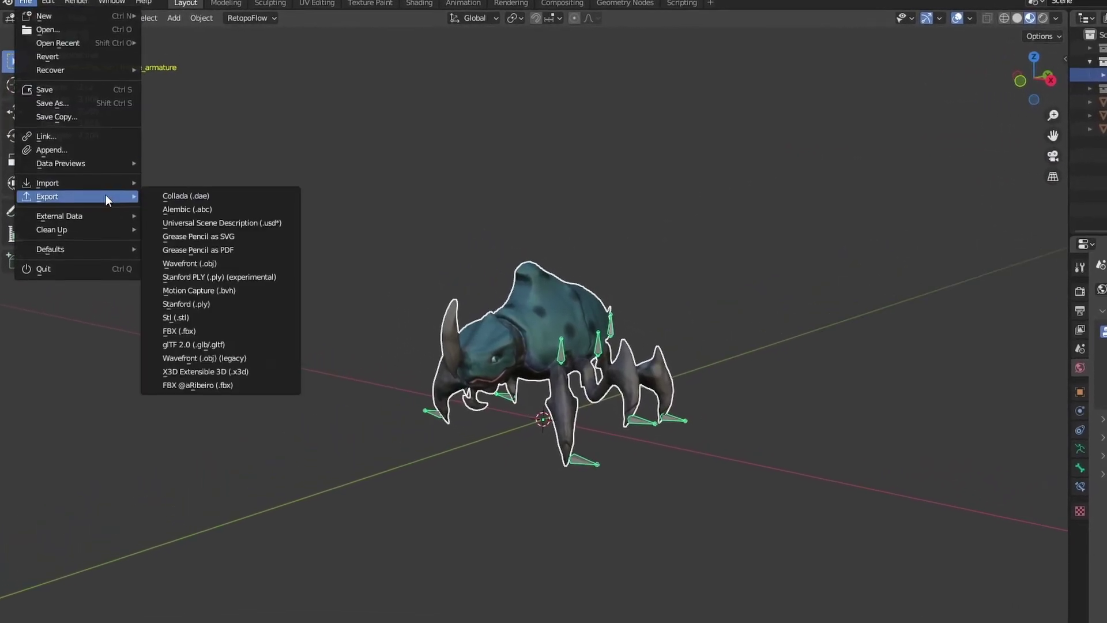
left_click(237, 342)
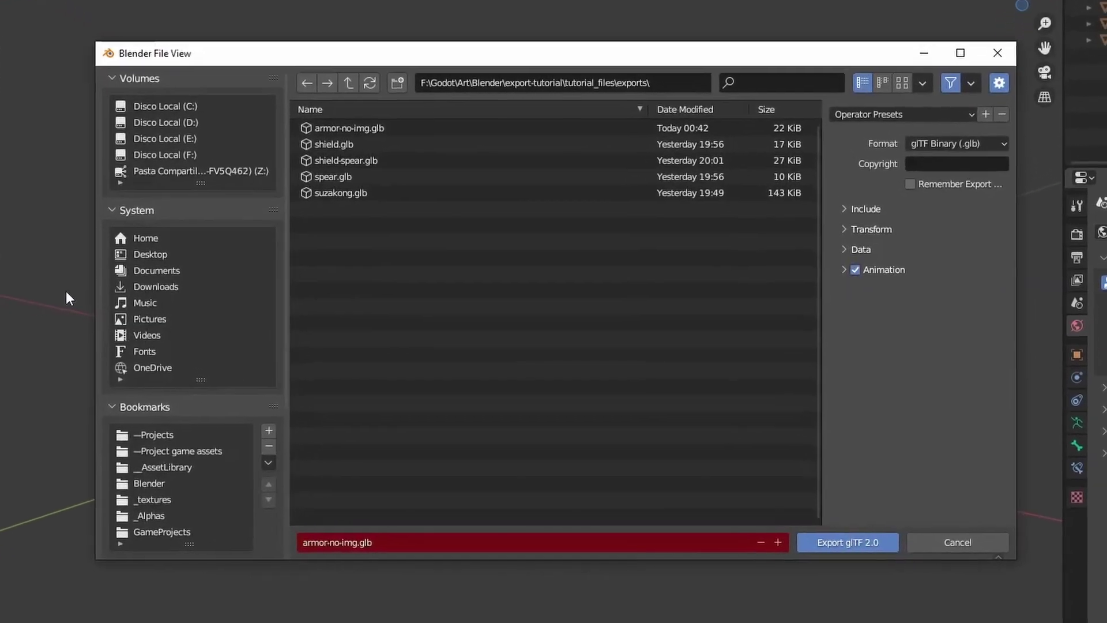
left_click(893, 260)
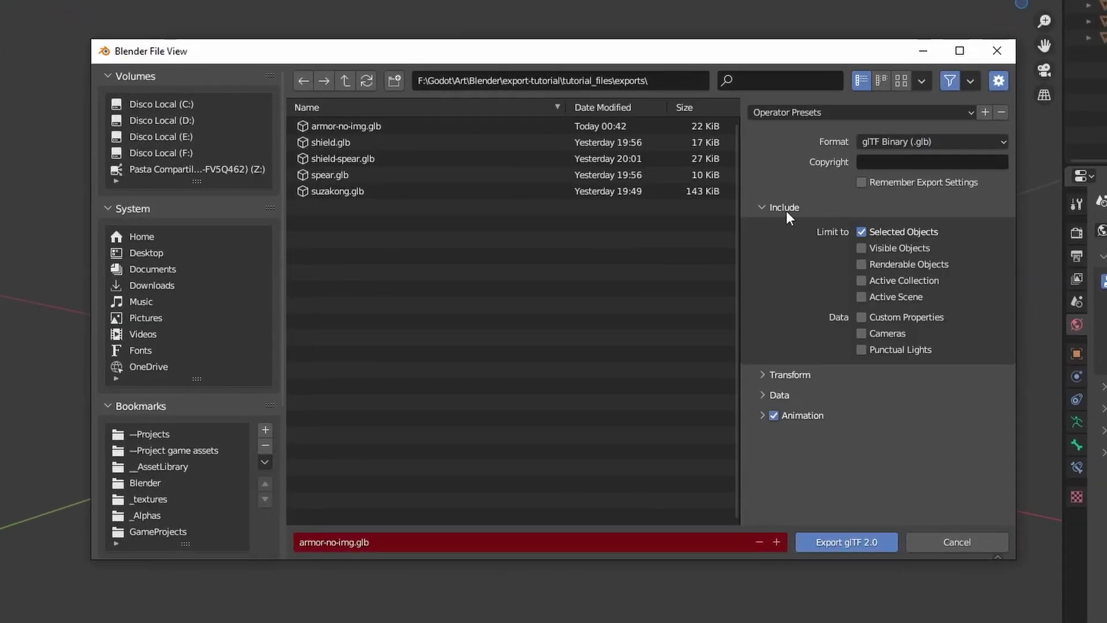
left_click(786, 209)
left_click(780, 246)
left_click(782, 268)
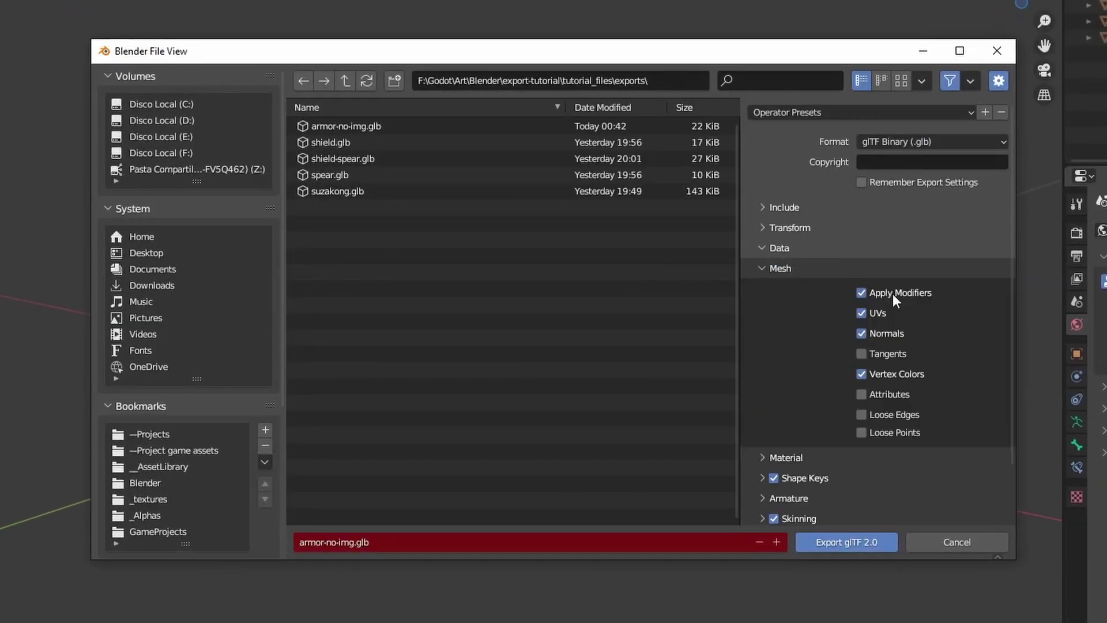
left_click(772, 267)
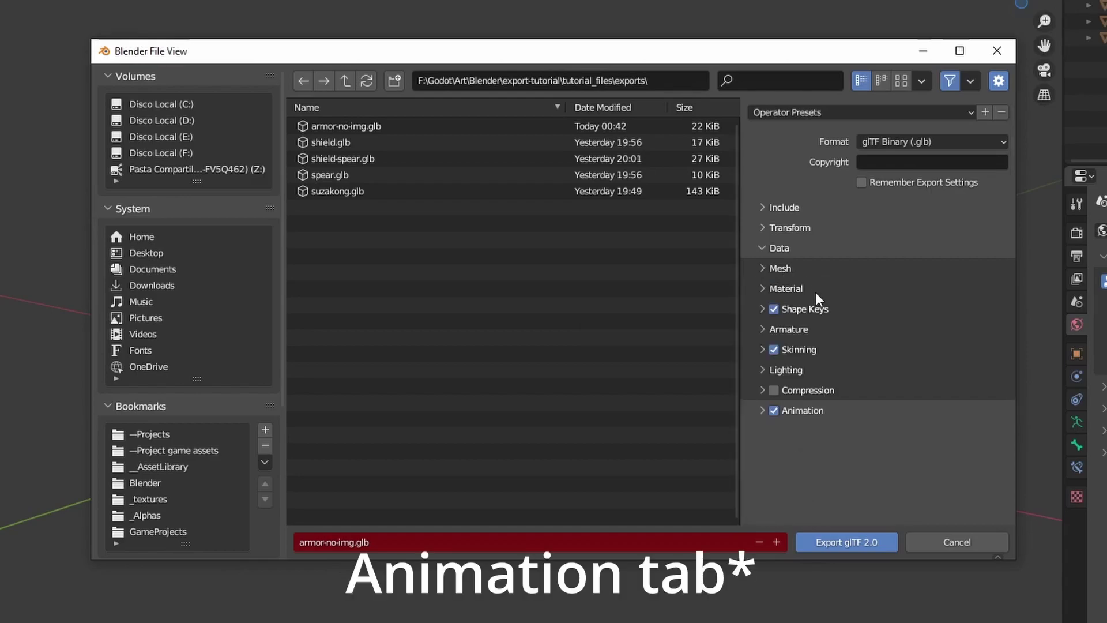
- Keep animation mode Actions and enable Export Deformation Bones Only
left_click(760, 410)
scroll(845, 433, "down", 2)
left_click(900, 390)
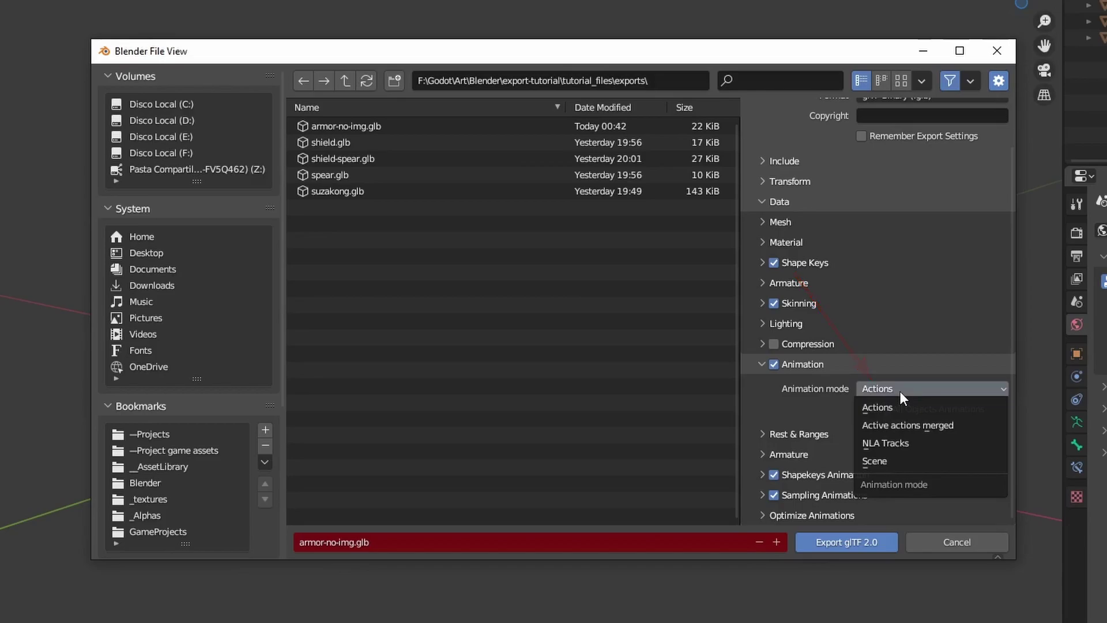
left_click(901, 391)
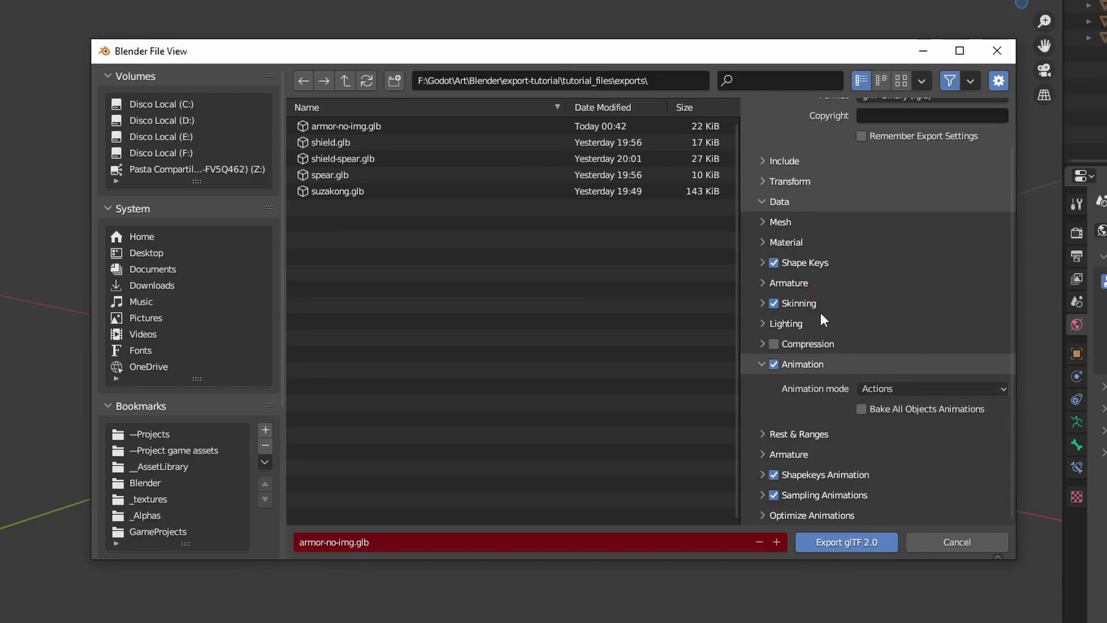
left_click(812, 281)
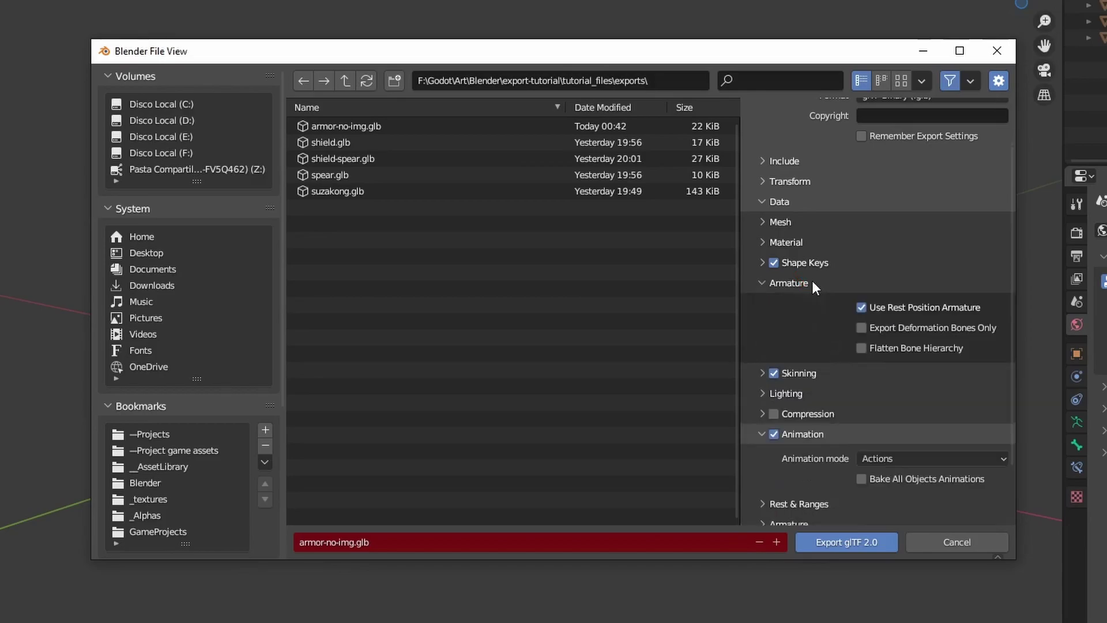
left_click(900, 332)
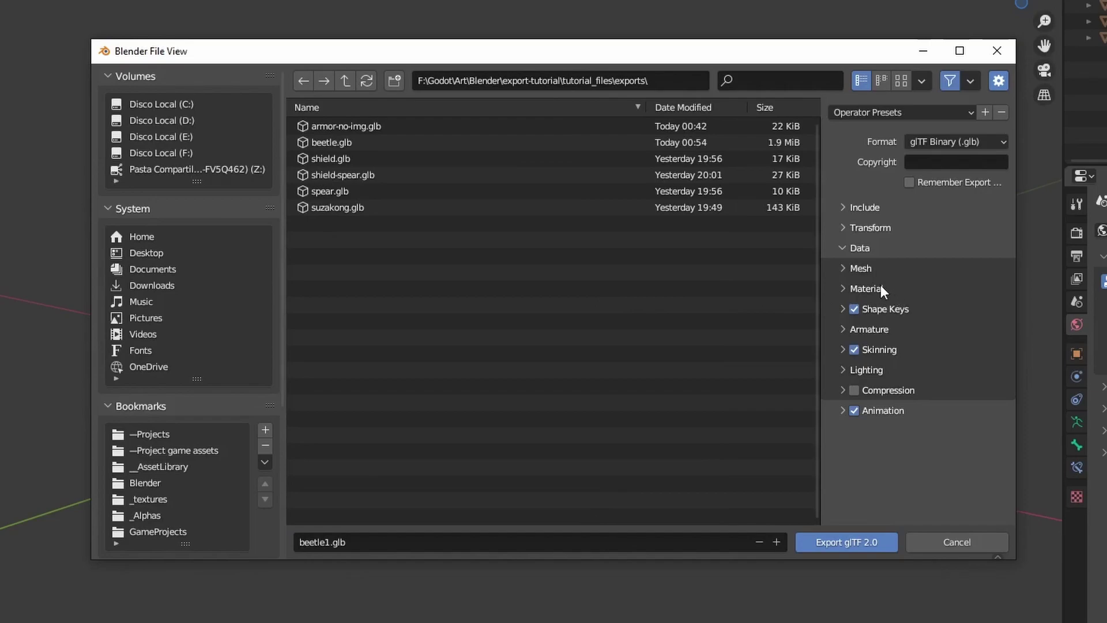
left_click(880, 287)
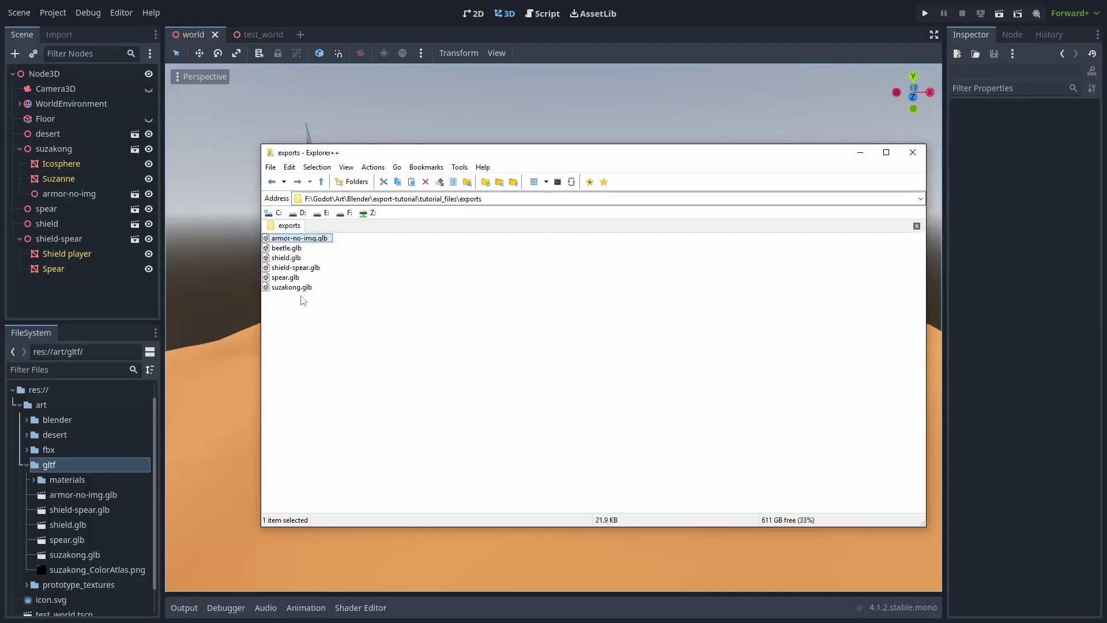
- Import beetle.glb into gltf and inspect its Attack, HitReaction and Walk animation settings
left_click_drag(286, 248, 211, 297)
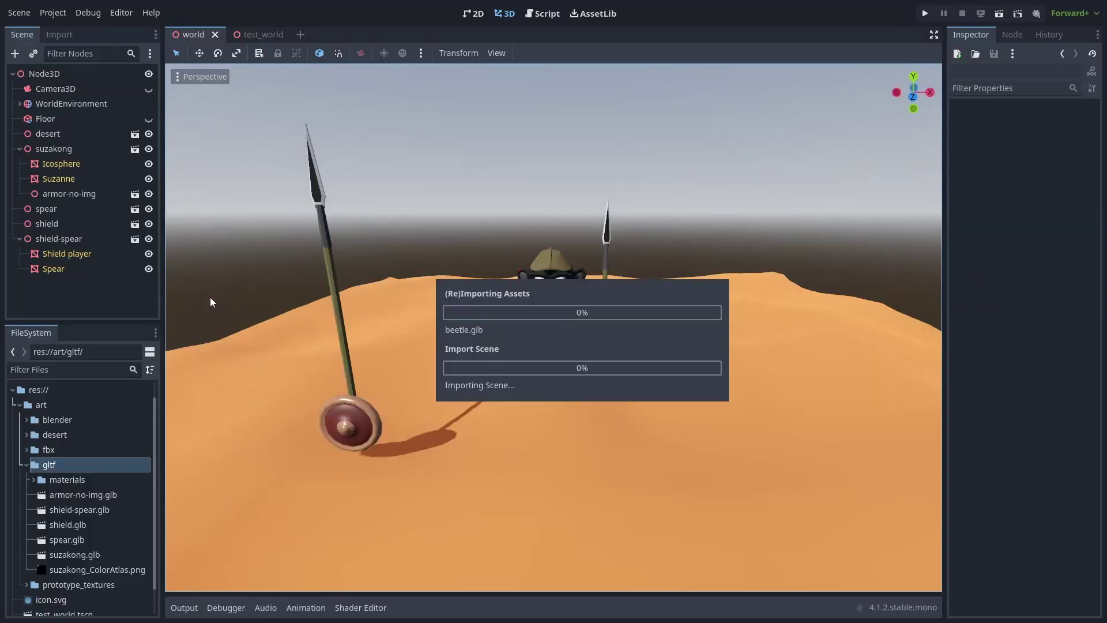
double_click(81, 506)
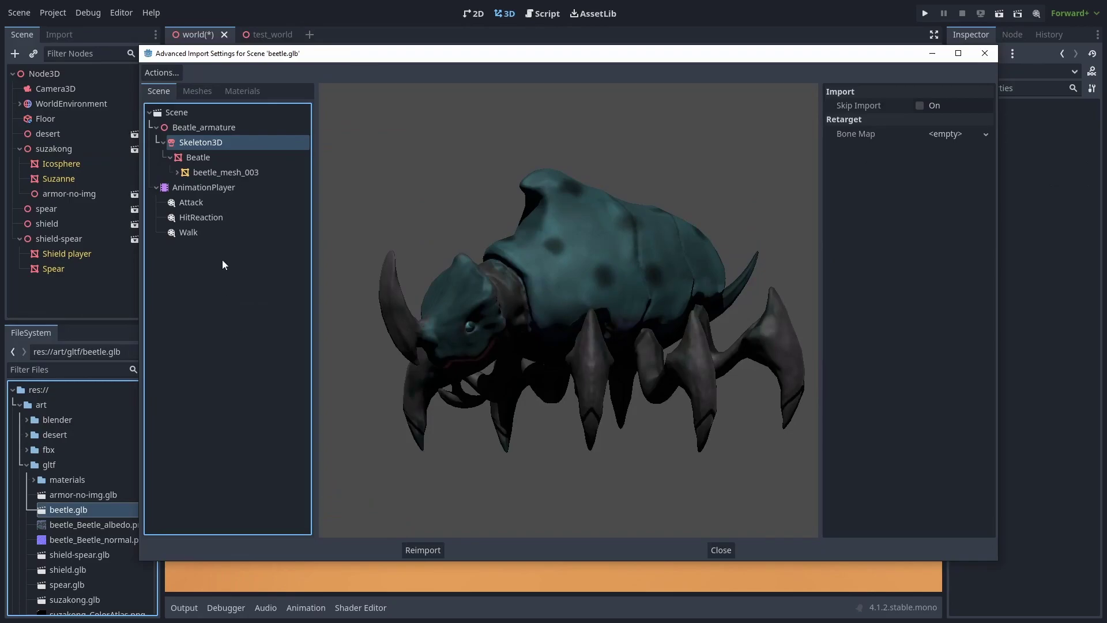
left_click(207, 202)
left_click(207, 190)
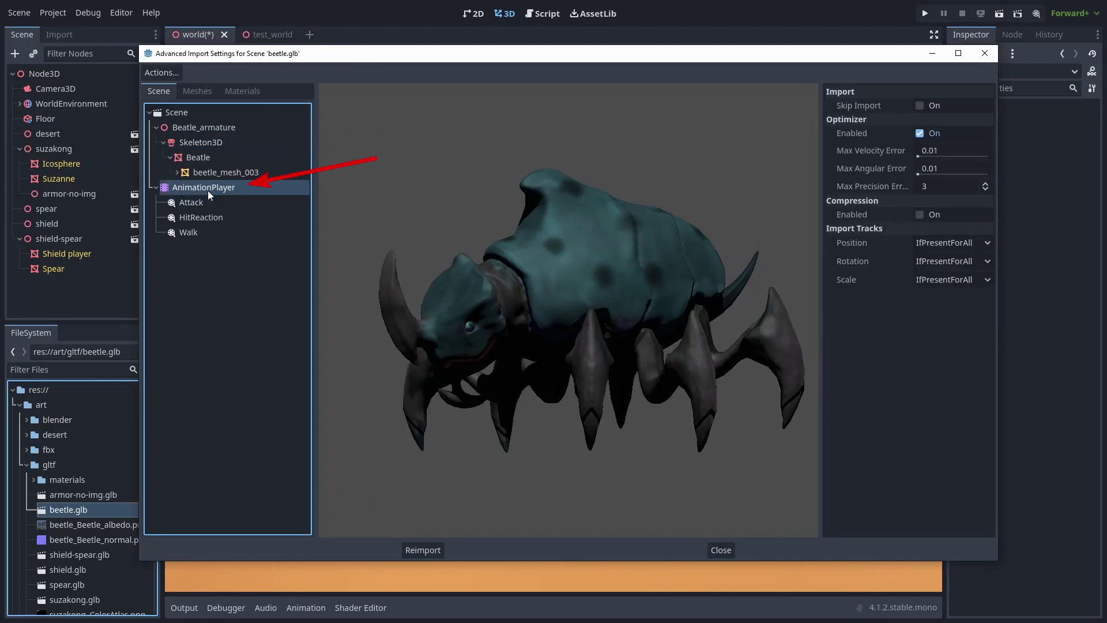
left_click(206, 206)
left_click(202, 222)
left_click(189, 233)
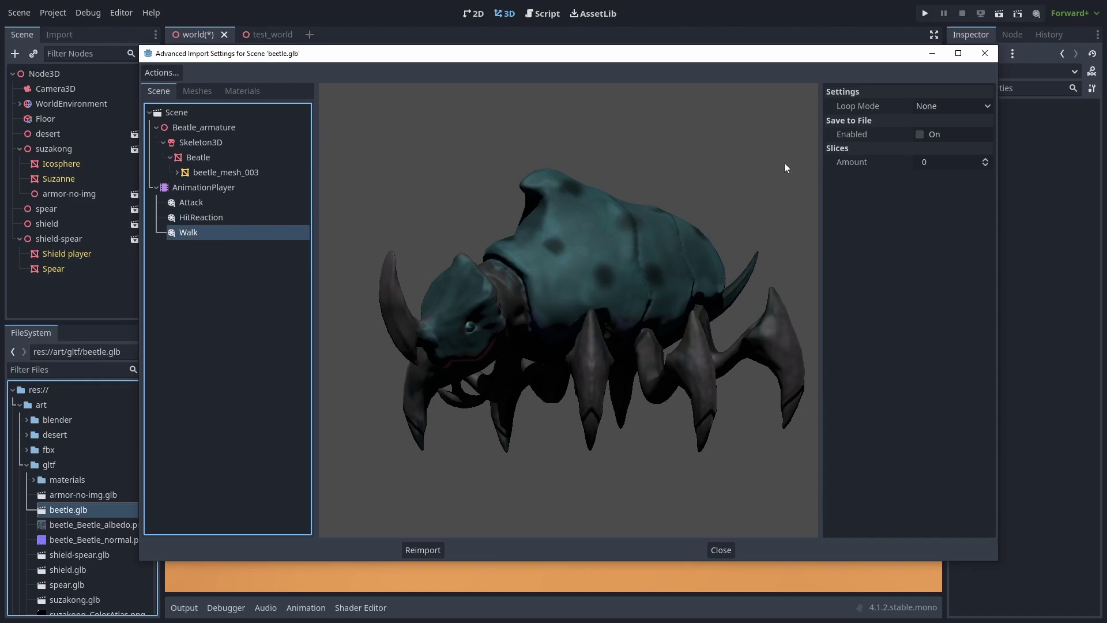
- Place beetle.glb in the desert scene and enable Editable Children on it
left_click(720, 549)
left_click_drag(112, 510, 658, 382)
right_click(71, 285)
left_click(154, 519)
- Preview the beetle's Attack animation, then the Walk animation, in its AnimationPlayer
left_click(74, 307)
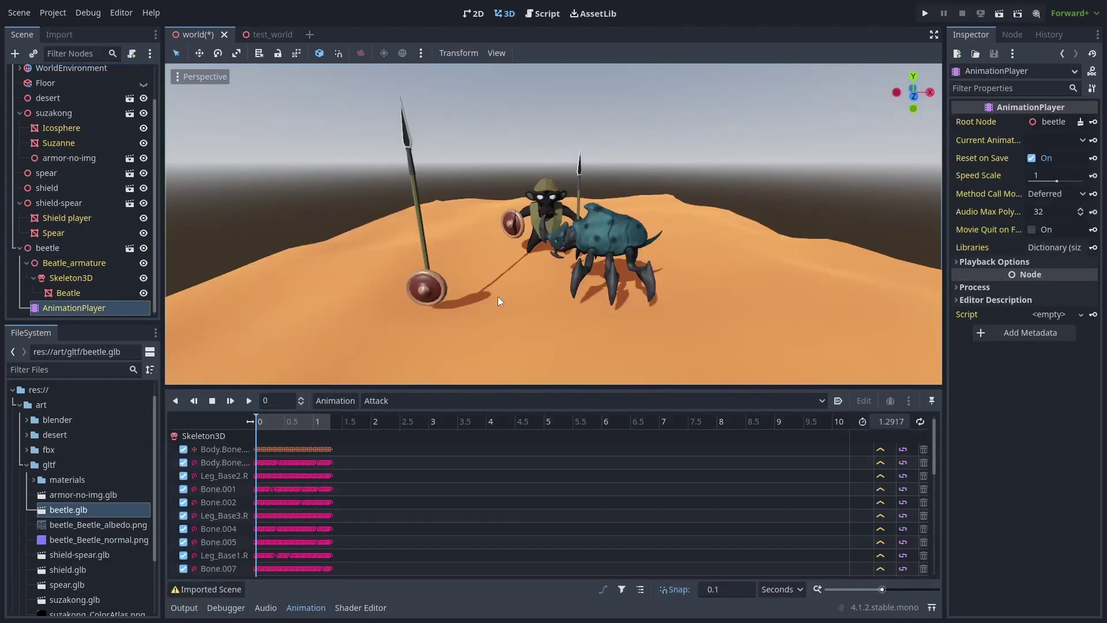
scroll(408, 301, "up", 5)
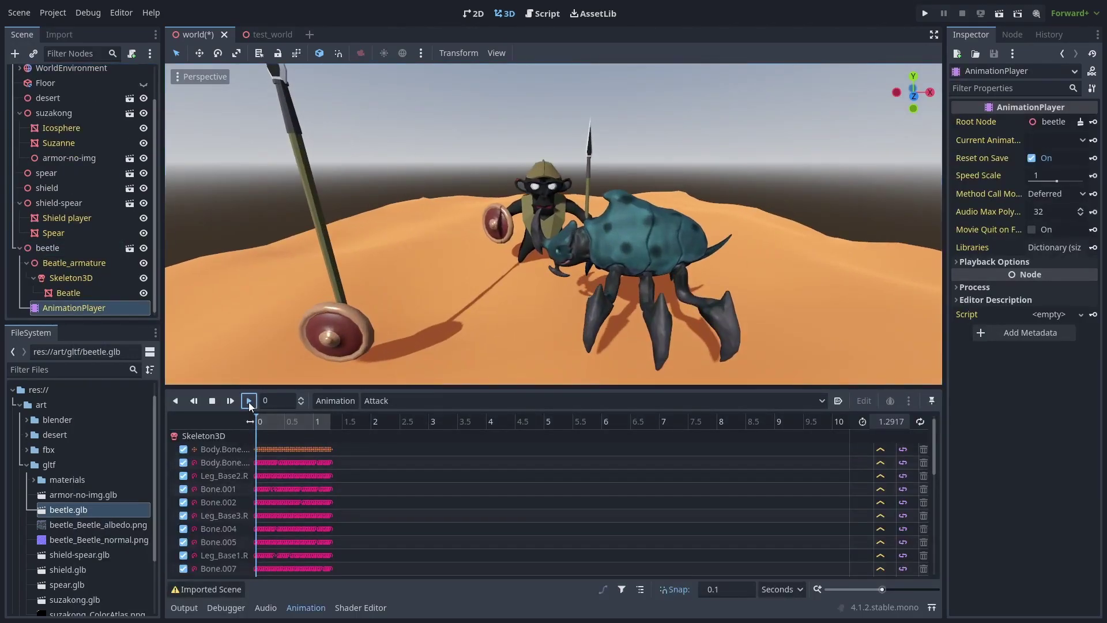
left_click(248, 401)
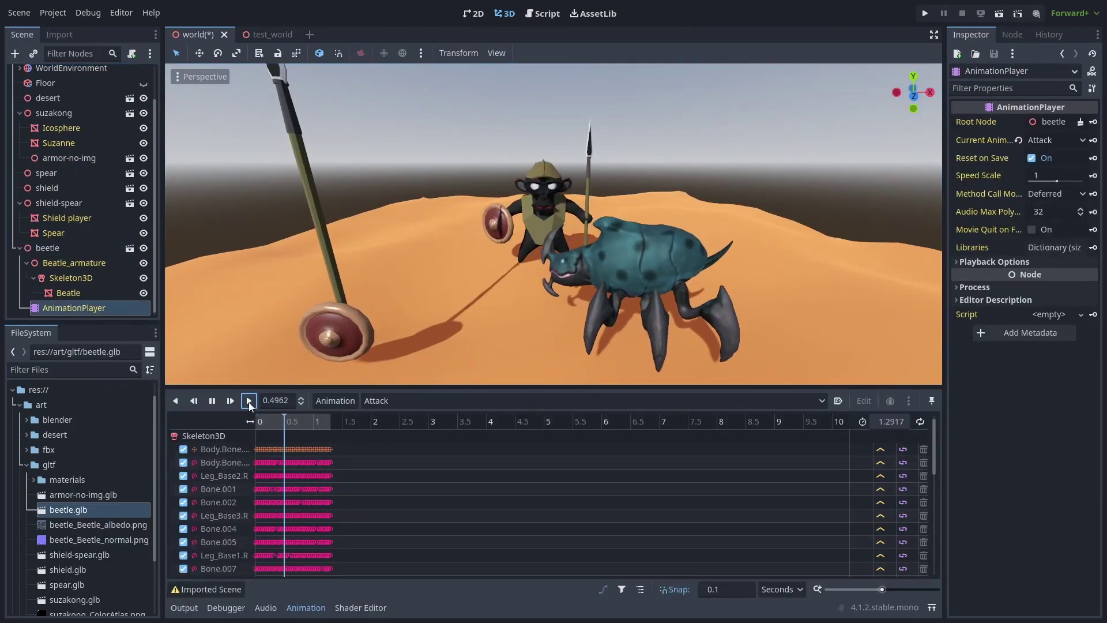
left_click(426, 400)
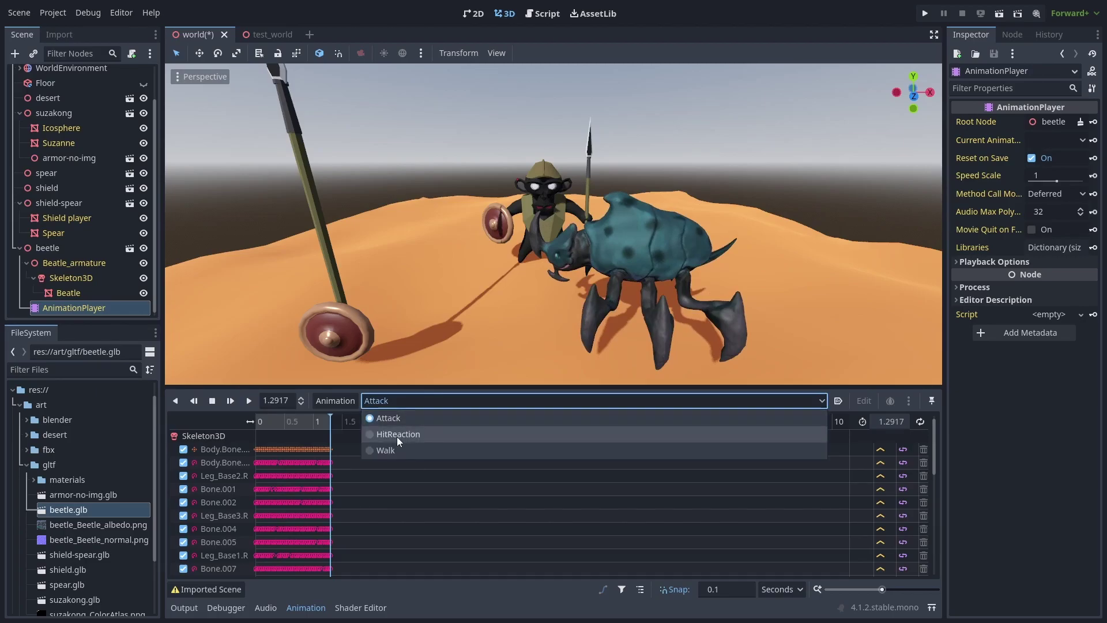
left_click(385, 449)
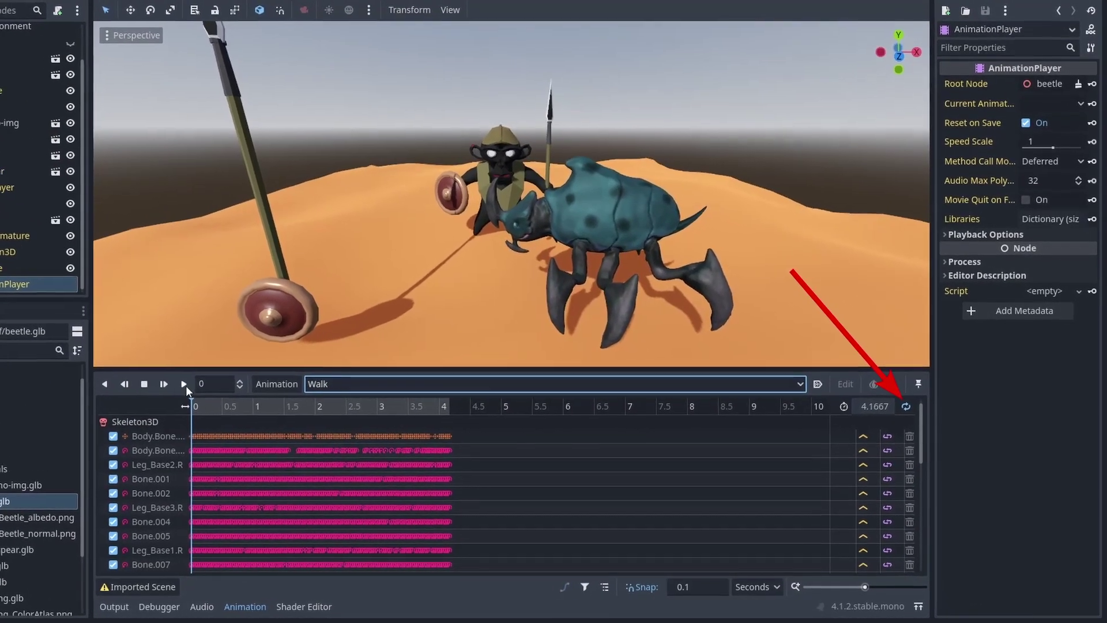
left_click(200, 388)
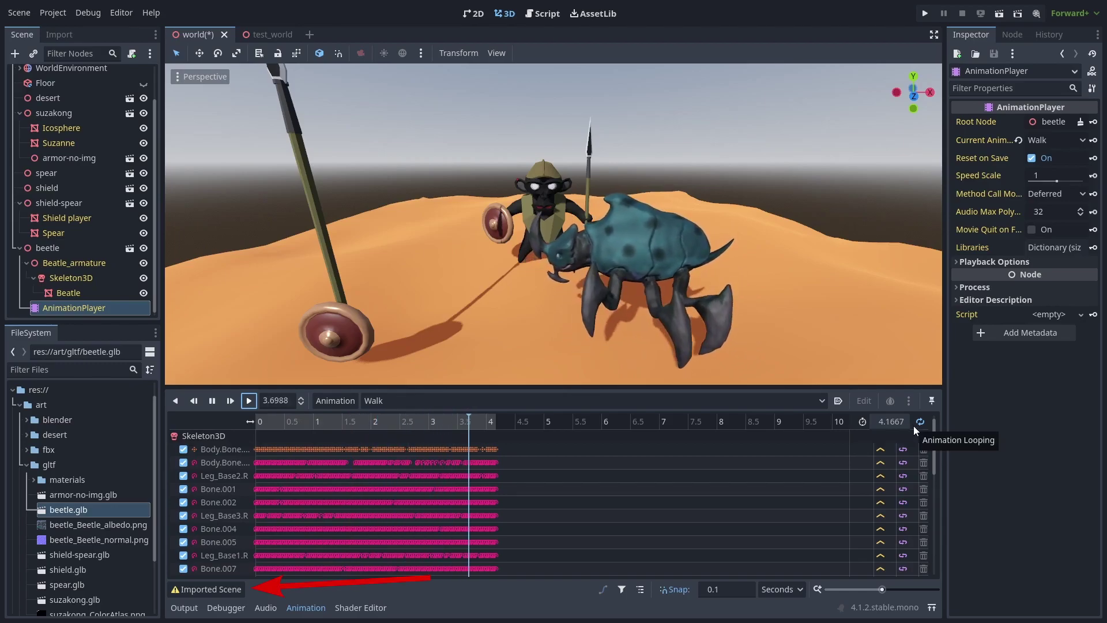
left_click(212, 400)
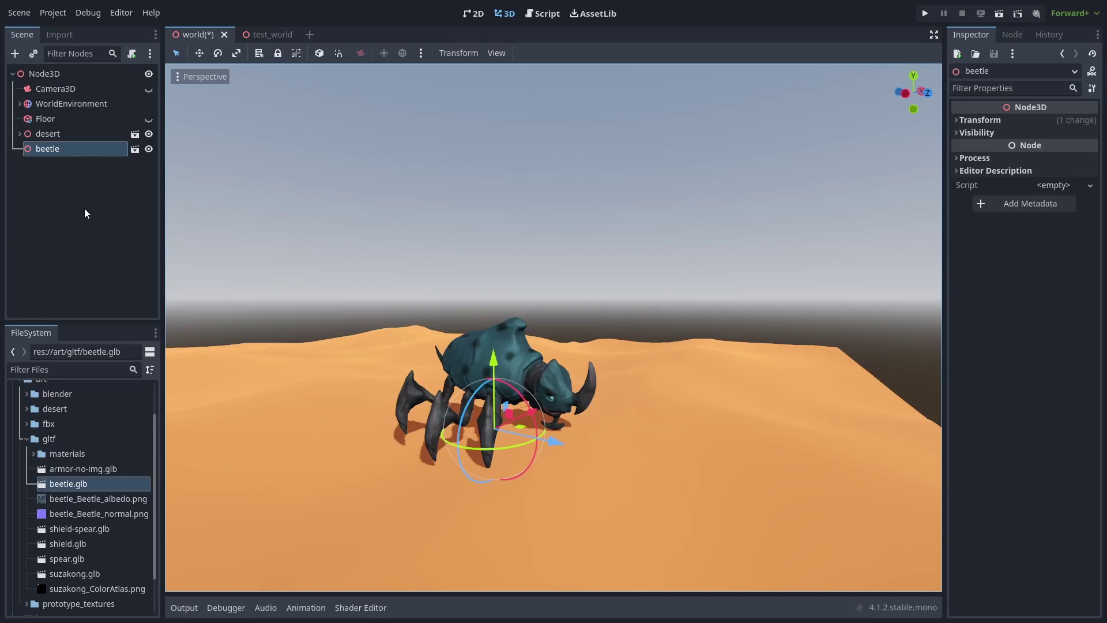
- Create a new inherited scene from the beetle model
left_click(136, 149)
left_click(520, 333)
scroll(539, 319, "down", 5)
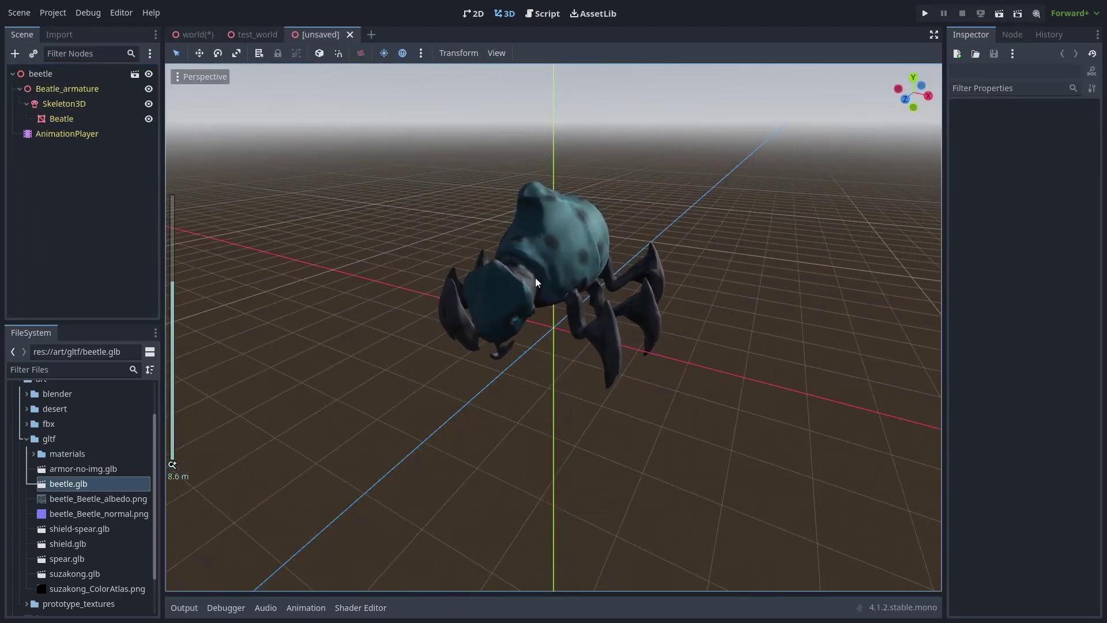
scroll(487, 298, "down", 4)
middle_click_drag(485, 298, 652, 289)
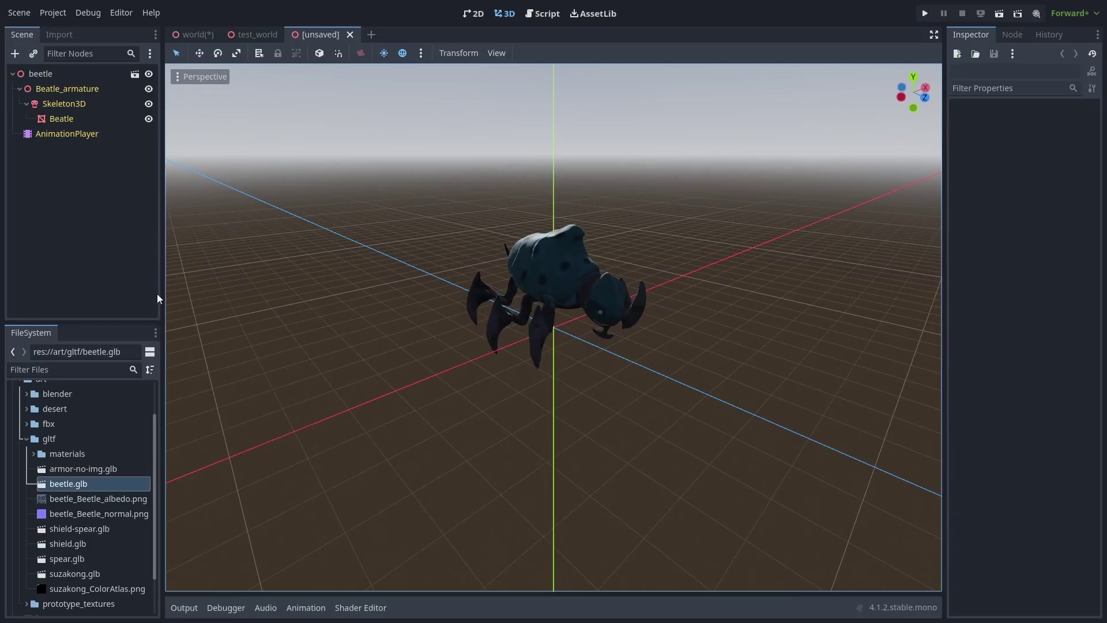
- Add the suzakong monkey to the inherited scene, seated on top of the beetle
left_click_drag(74, 573, 562, 274)
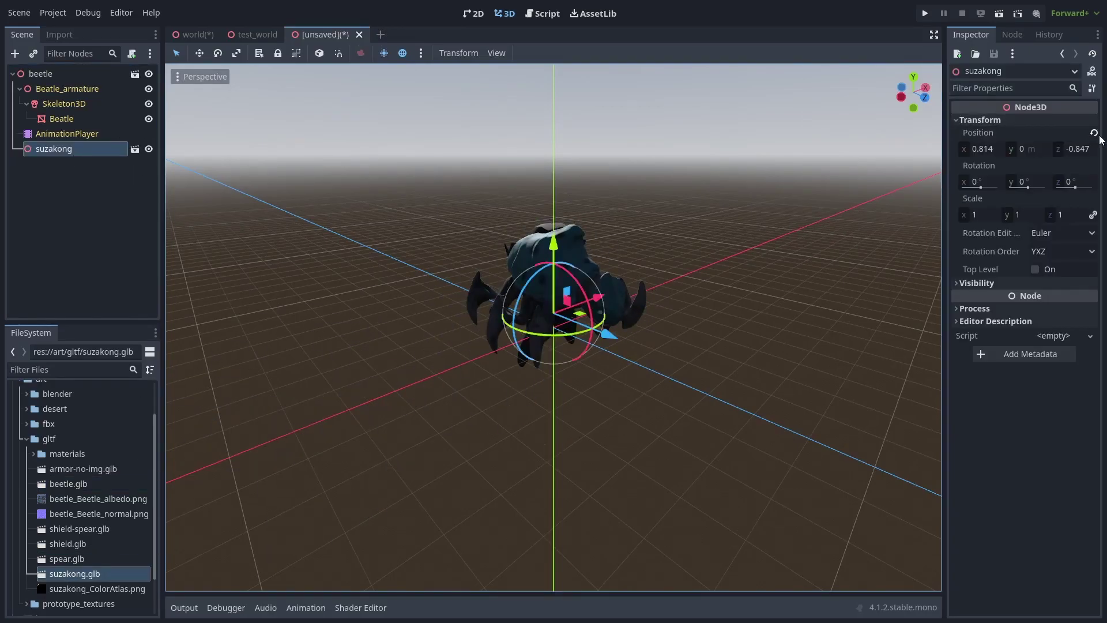
middle_click_drag(562, 274, 557, 222)
left_click(607, 255)
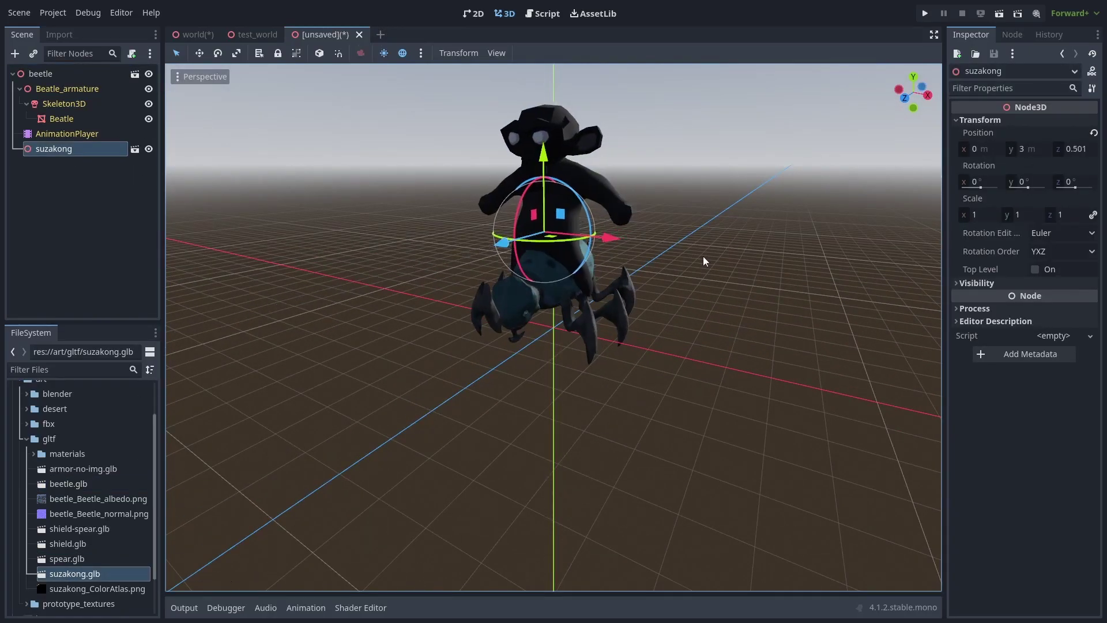
middle_click_drag(607, 255, 551, 193)
left_click(551, 192)
- Save the new scene as beetle-rider
key("ctrl+s")
type("-rider")
key("Return")
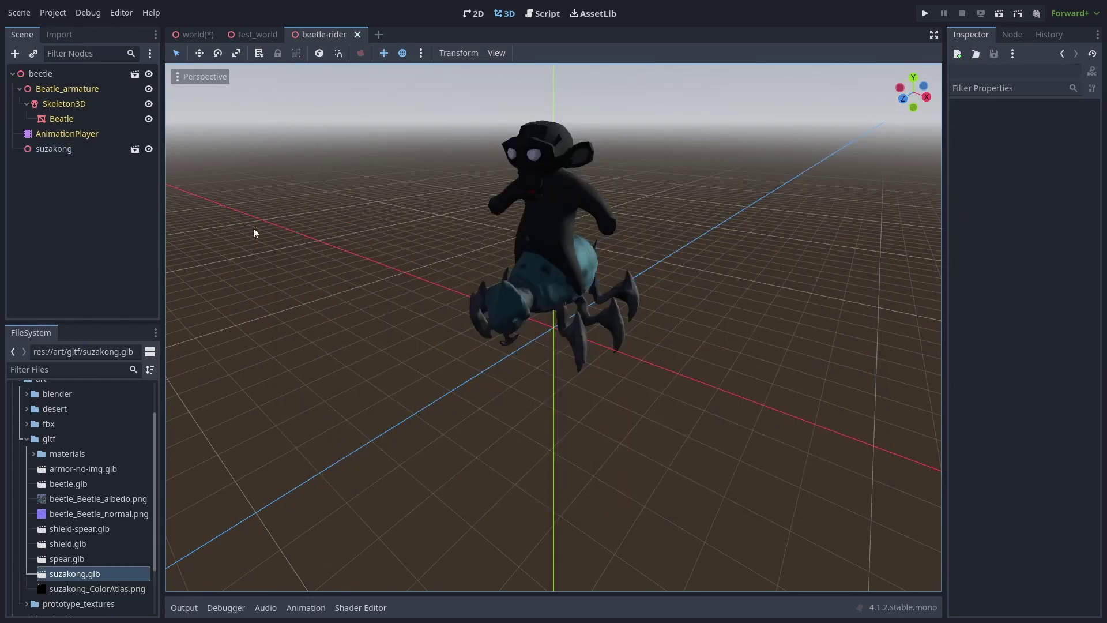
right_click(48, 77)
- Start changing the beetle root's type to a rigid body, then cancel
left_click(140, 220)
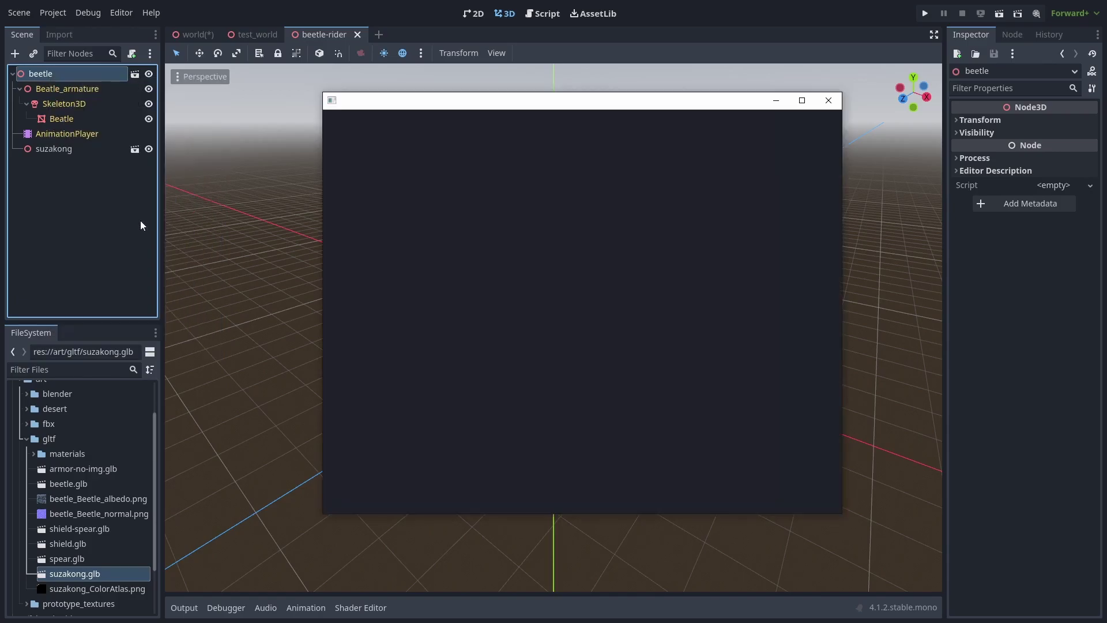
type("rigi")
key("Escape")
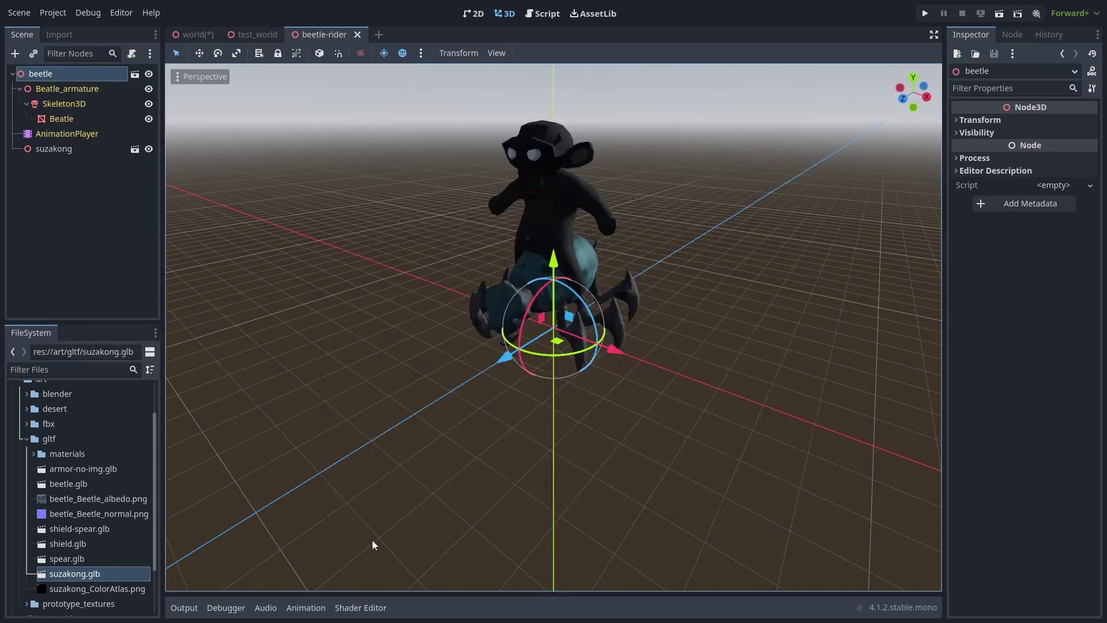
- Reimport beetle.glb with its Scene root type set to RigidBody3D
double_click(84, 482)
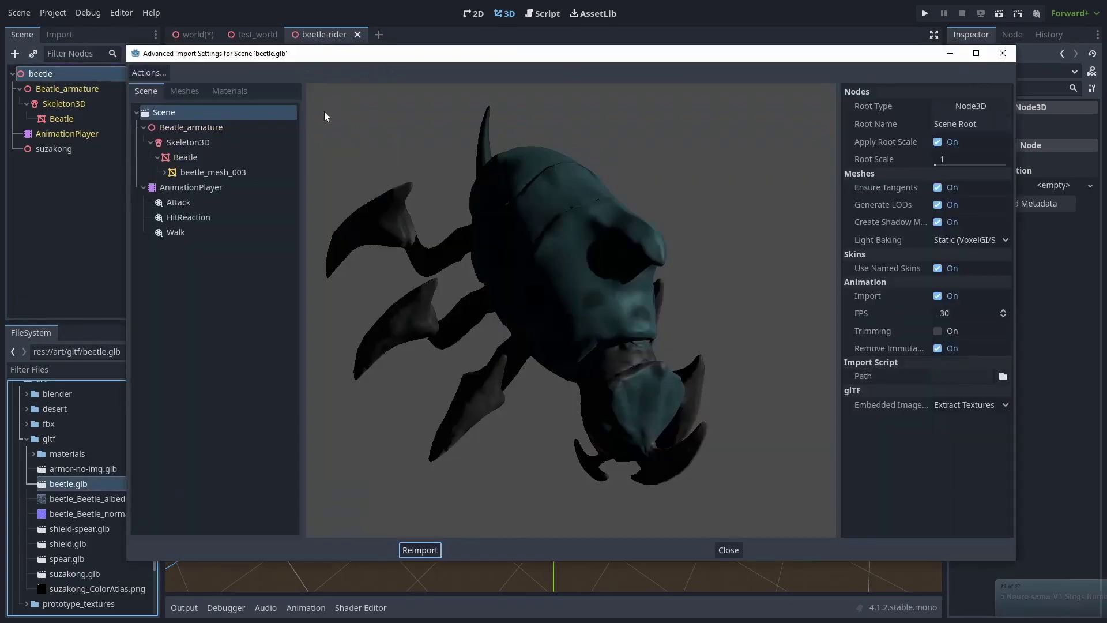
left_click(187, 117)
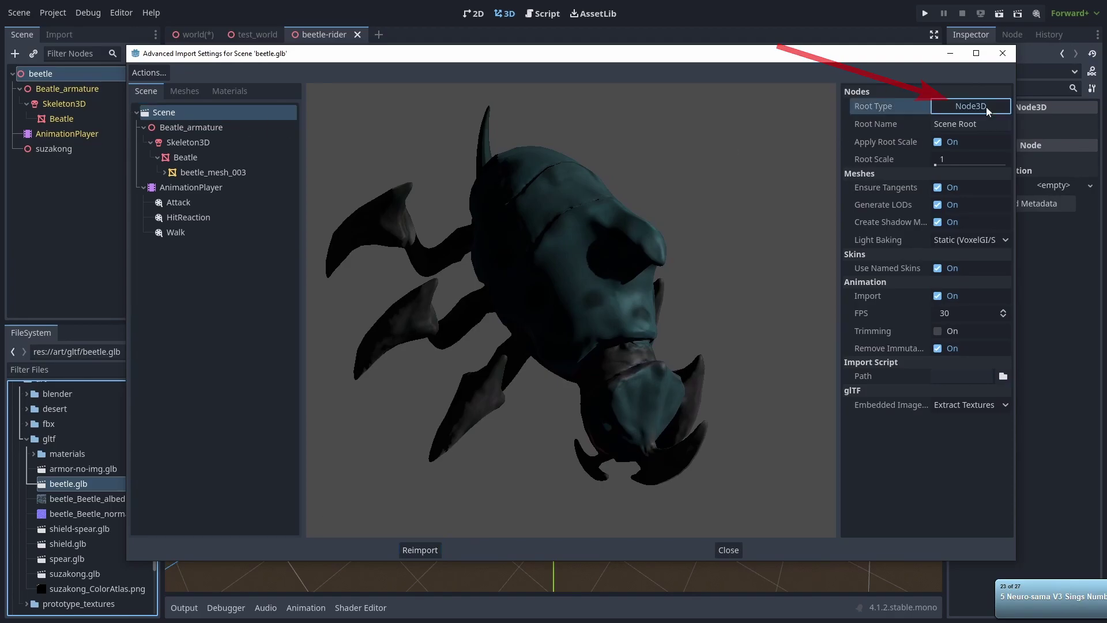
left_click(986, 108)
type("rigid")
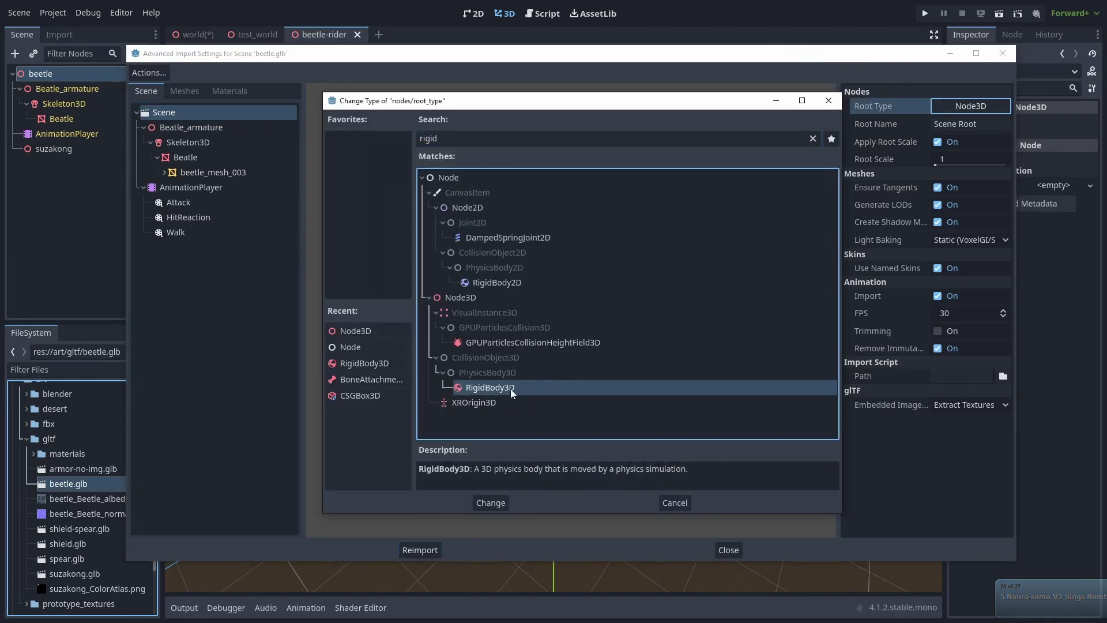
double_click(507, 388)
left_click(419, 549)
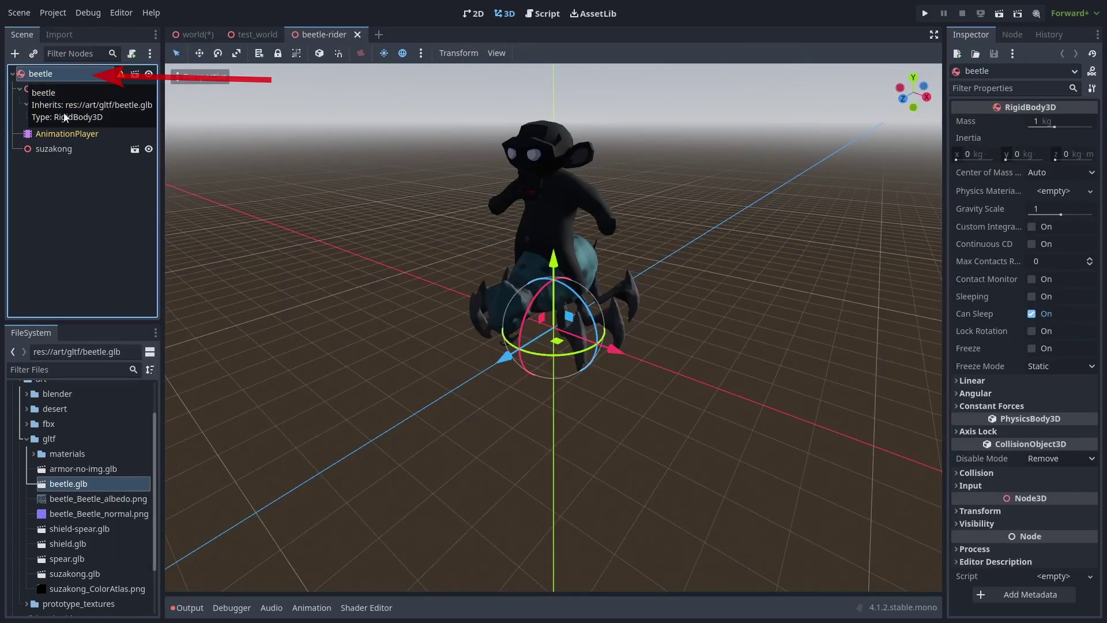
- Add a CollisionShape3D with a new BoxShape3D sized to cover the beetle
left_click(15, 54)
type("collision")
key("Return")
left_click(1061, 122)
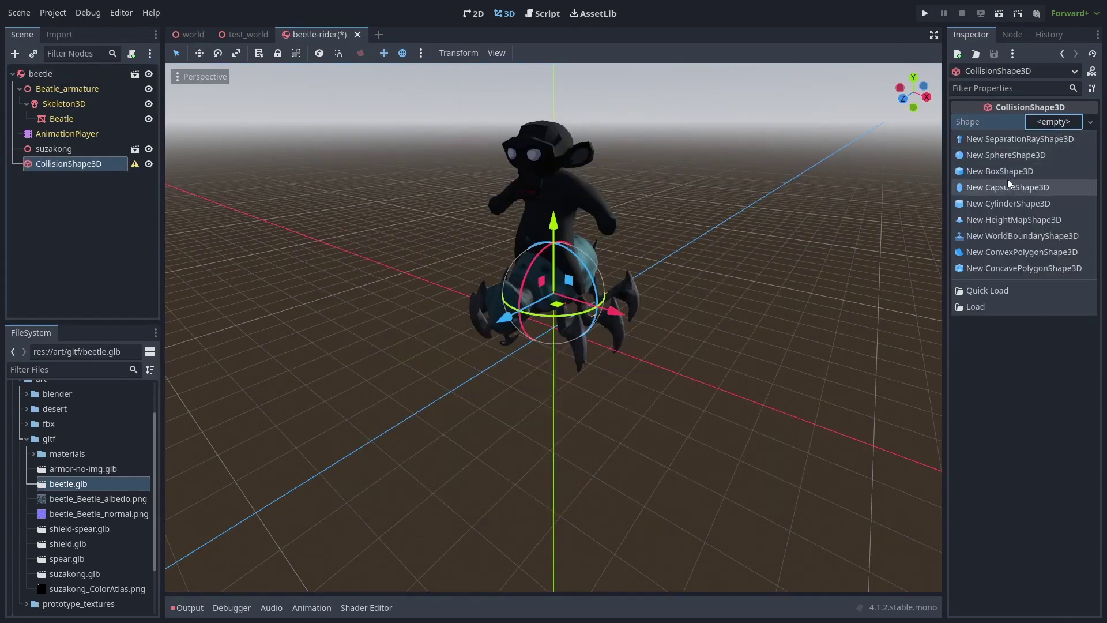
left_click(1015, 170)
left_click_drag(566, 299, 499, 320)
left_click_drag(553, 278, 724, 267)
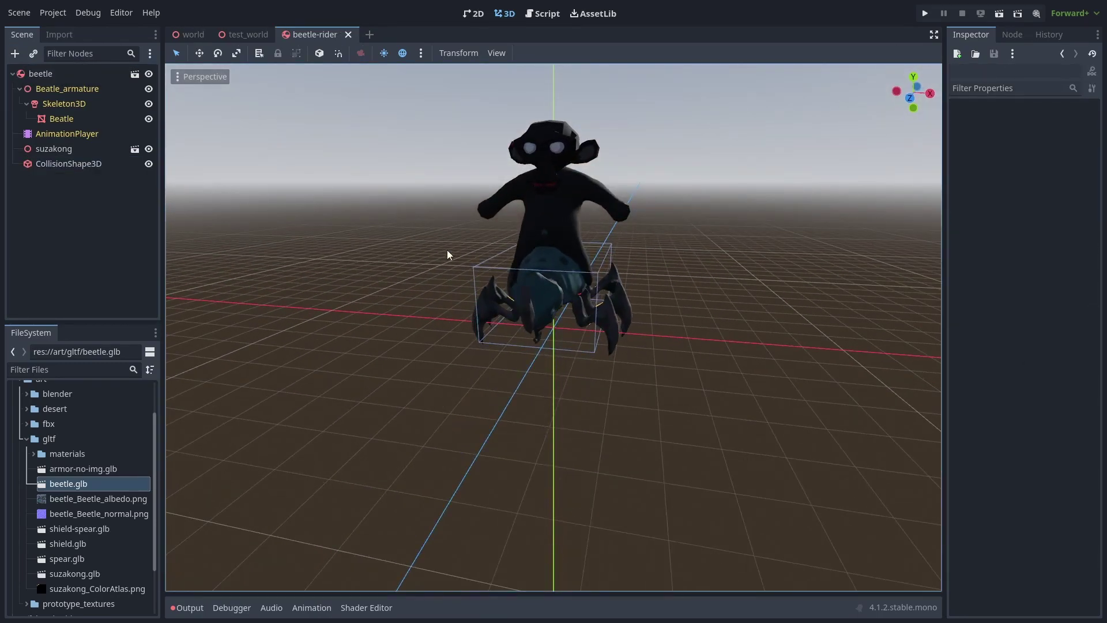
- In the world scene, delete the old beetle and place beetle-rider.tscn on the desert
left_click(190, 34)
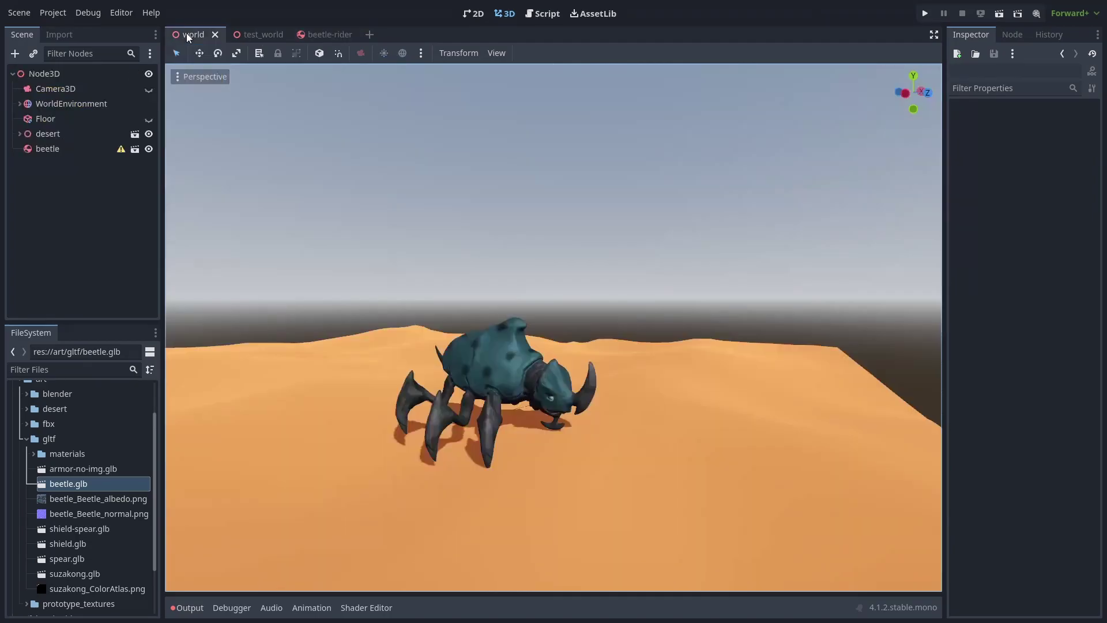
scroll(95, 474, "down", 3)
left_click(474, 375)
key("Delete")
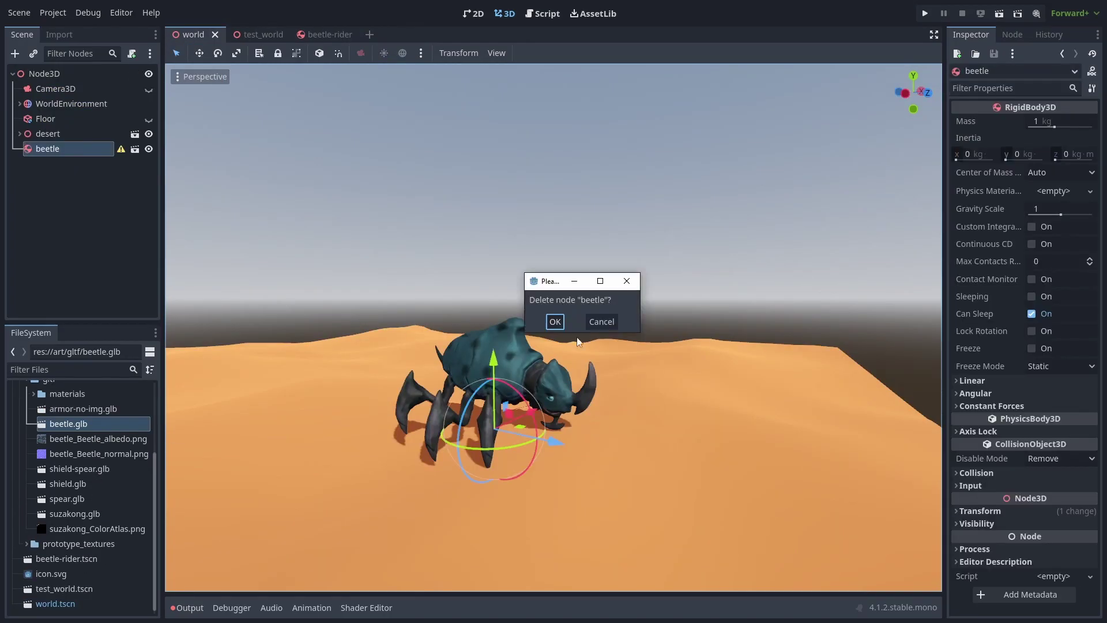
left_click(556, 321)
left_click_drag(89, 563, 468, 339)
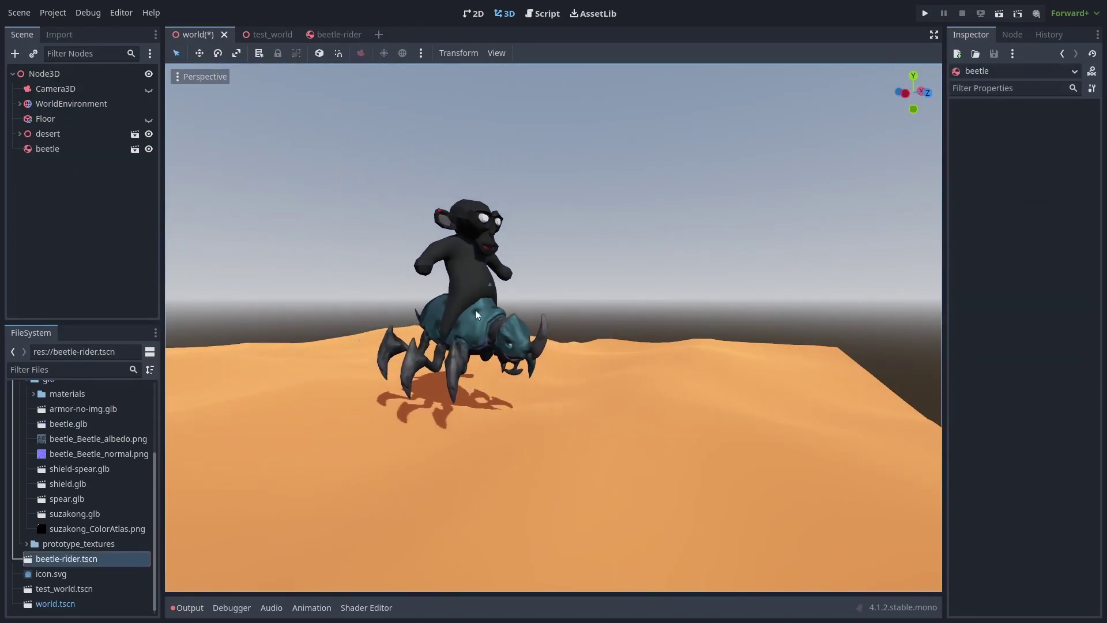
middle_click_drag(636, 267, 693, 231)
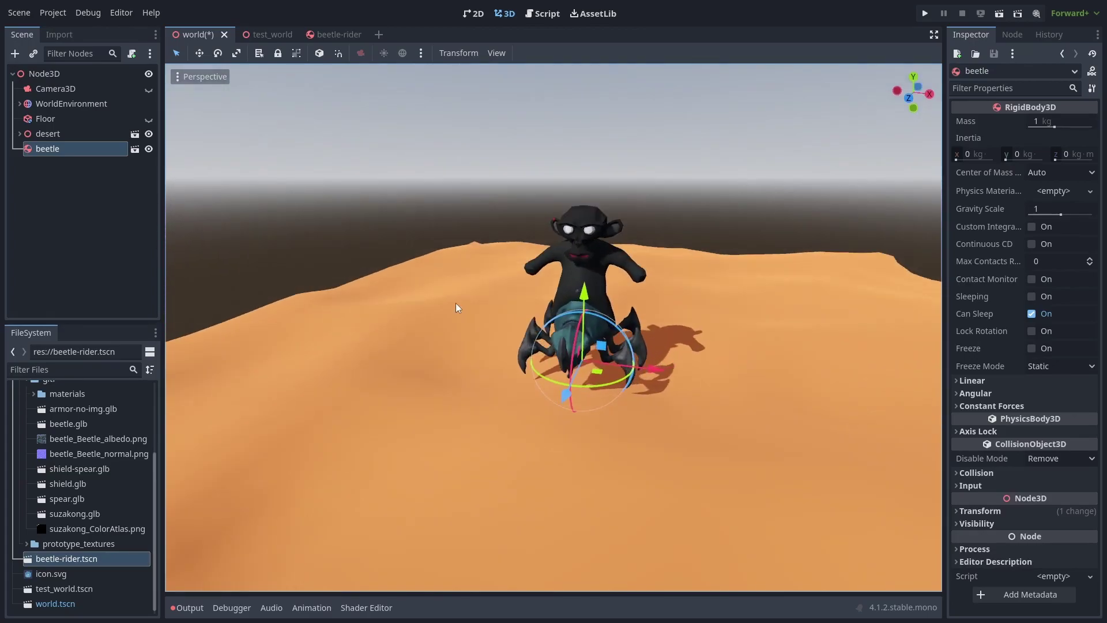
left_click(693, 230)
- Run the project with F5 to watch the beetle-rider walk across the desert
key("F5")
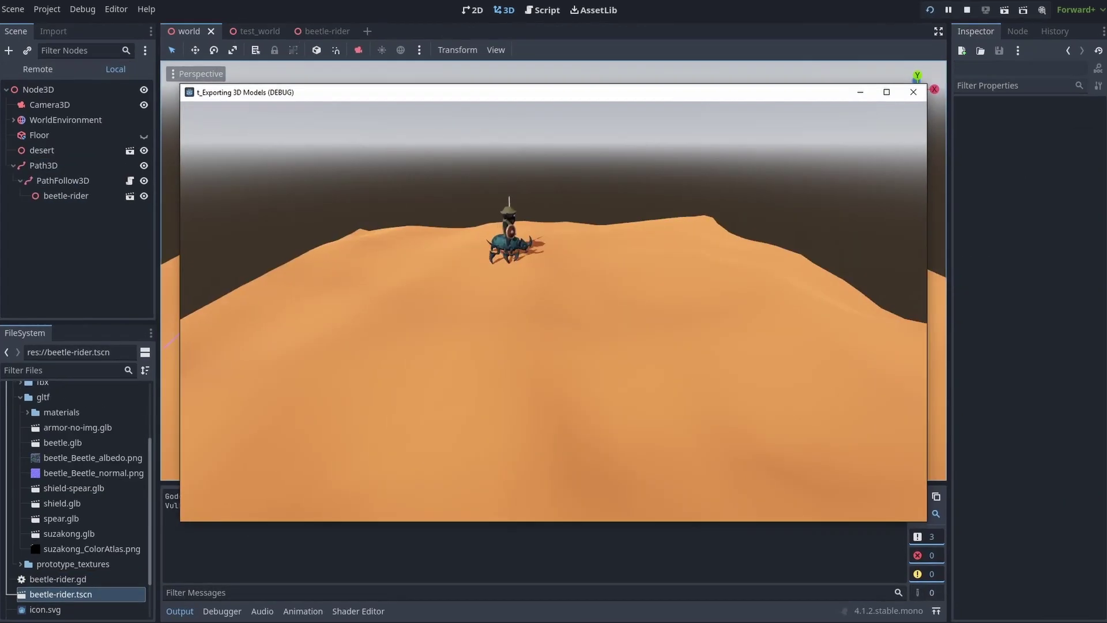